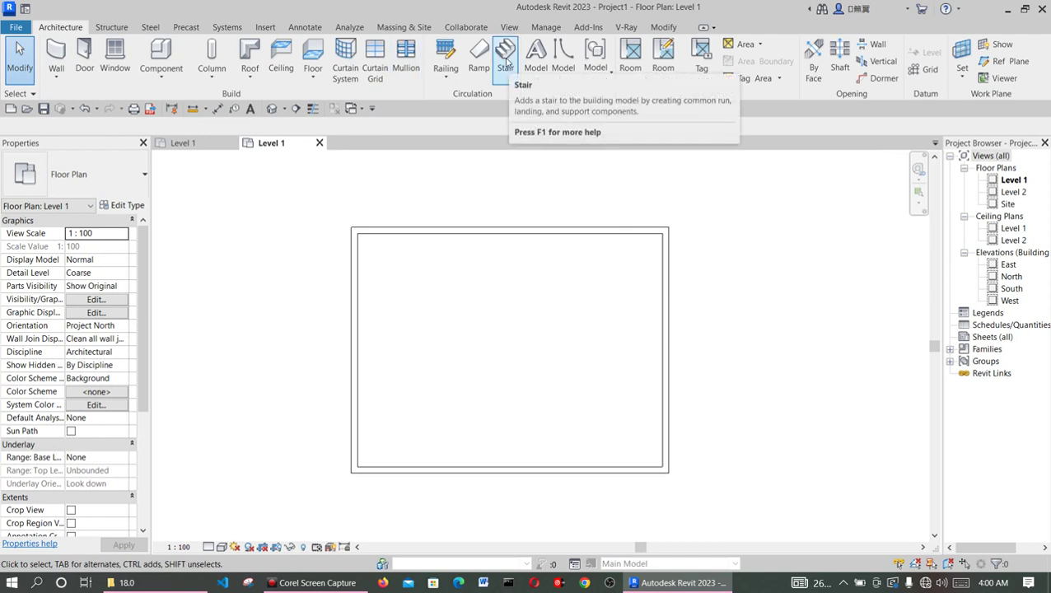
Step: Start a new Level 1 to Level 2 stair and begin sketching a custom run
click(506, 65)
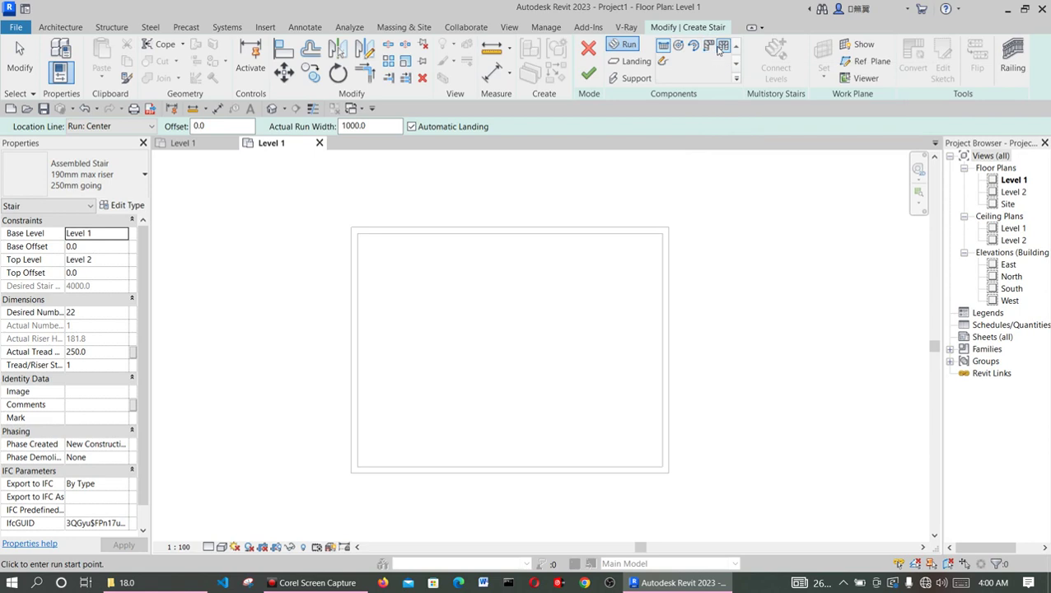
click(664, 63)
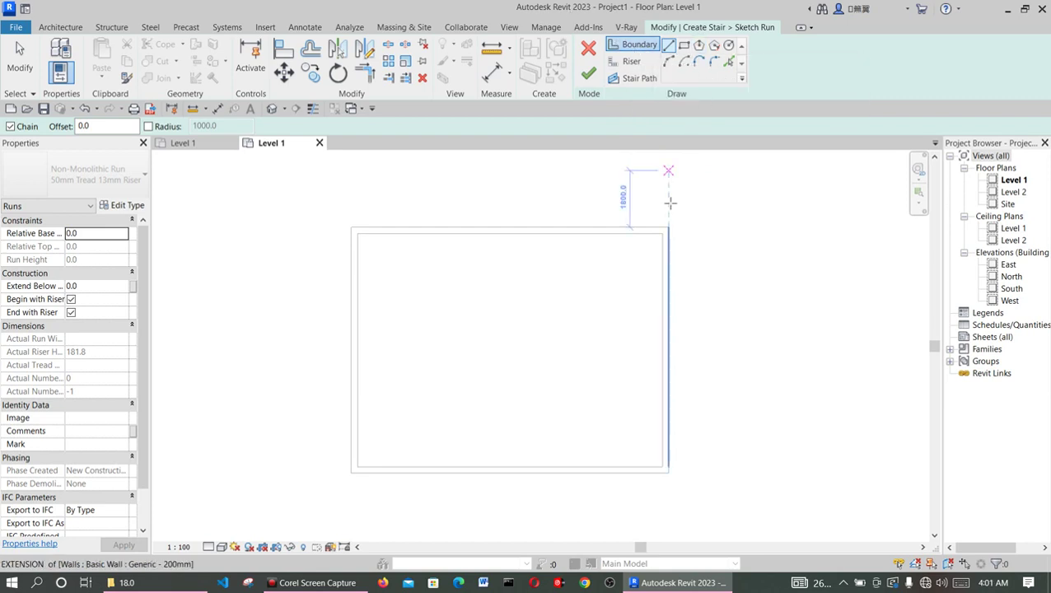
Step: Draw the outer boundary circle with a 2600 radius
click(728, 45)
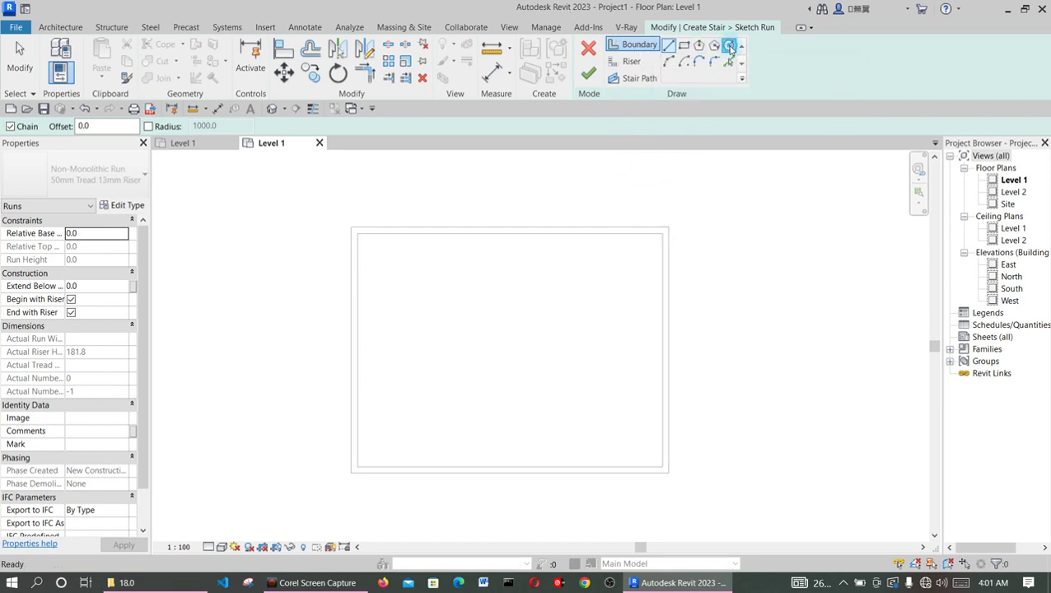
scroll(508, 363, up, 1)
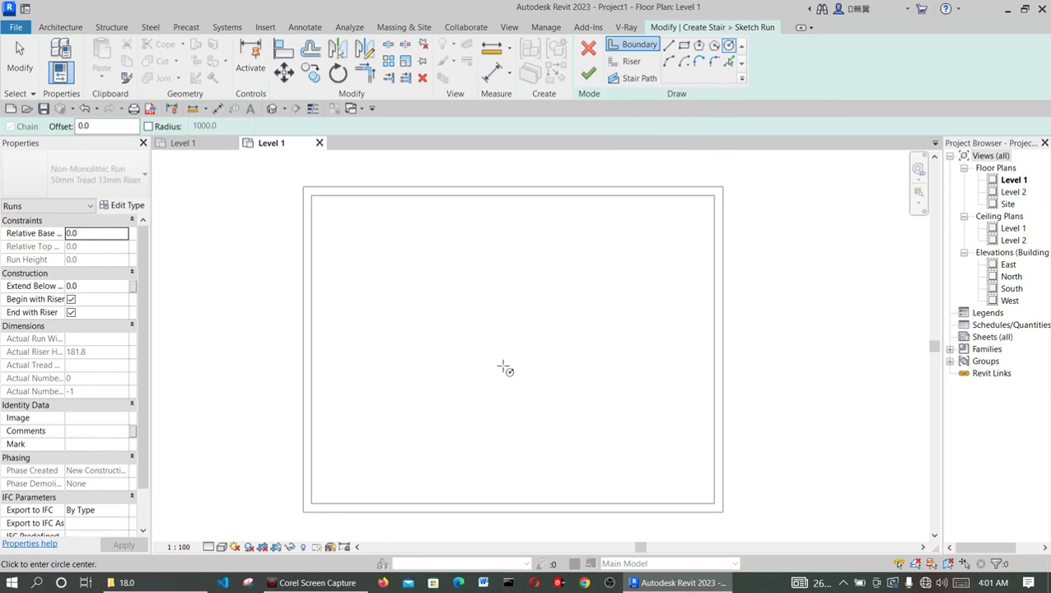
click(517, 341)
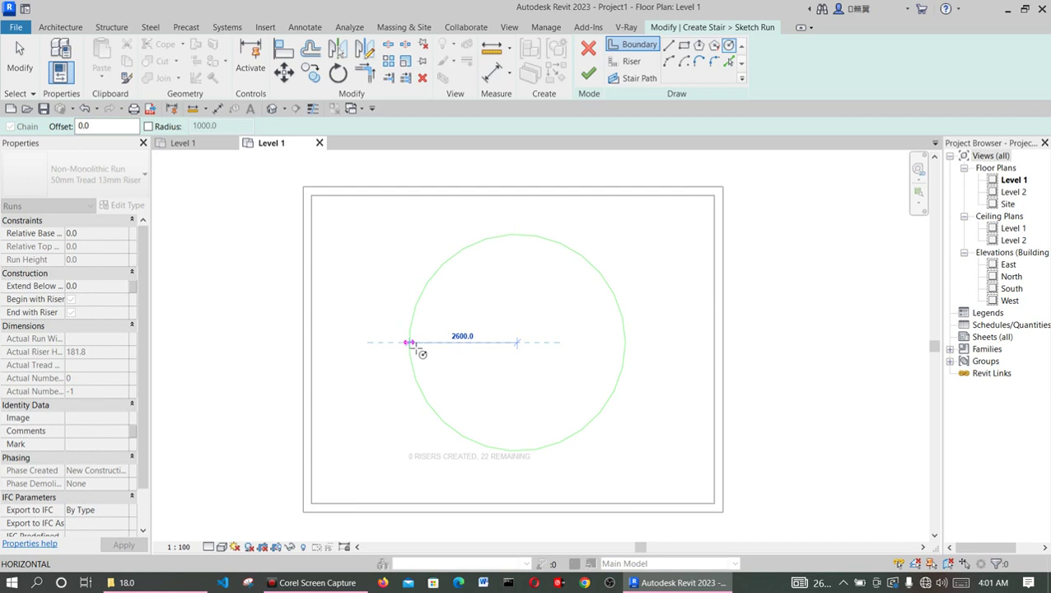
click(412, 342)
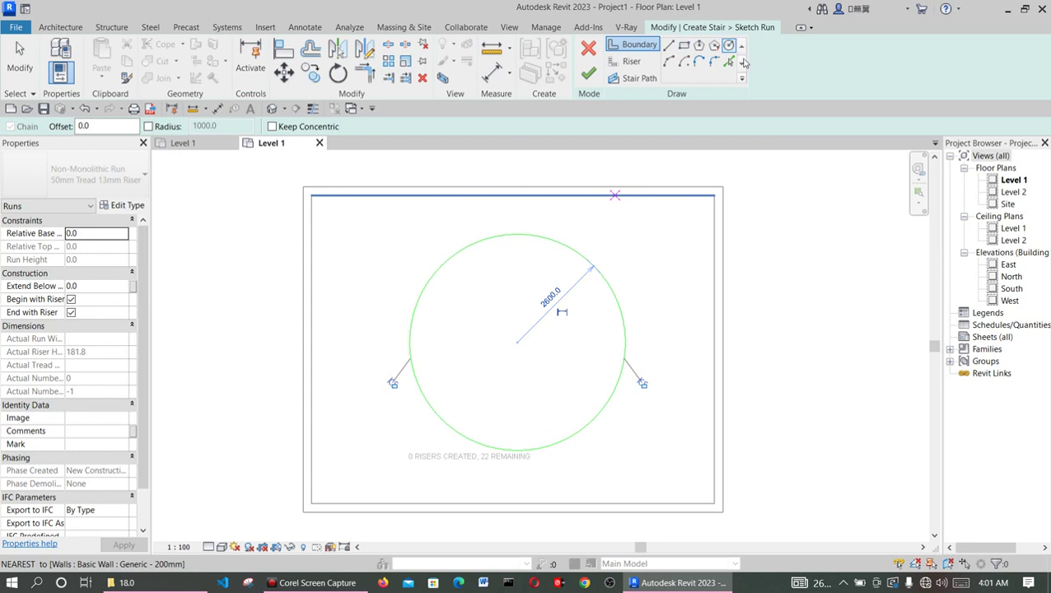
Step: Draw a concentric inner boundary circle on the same centre, then exit circle drawing
click(517, 344)
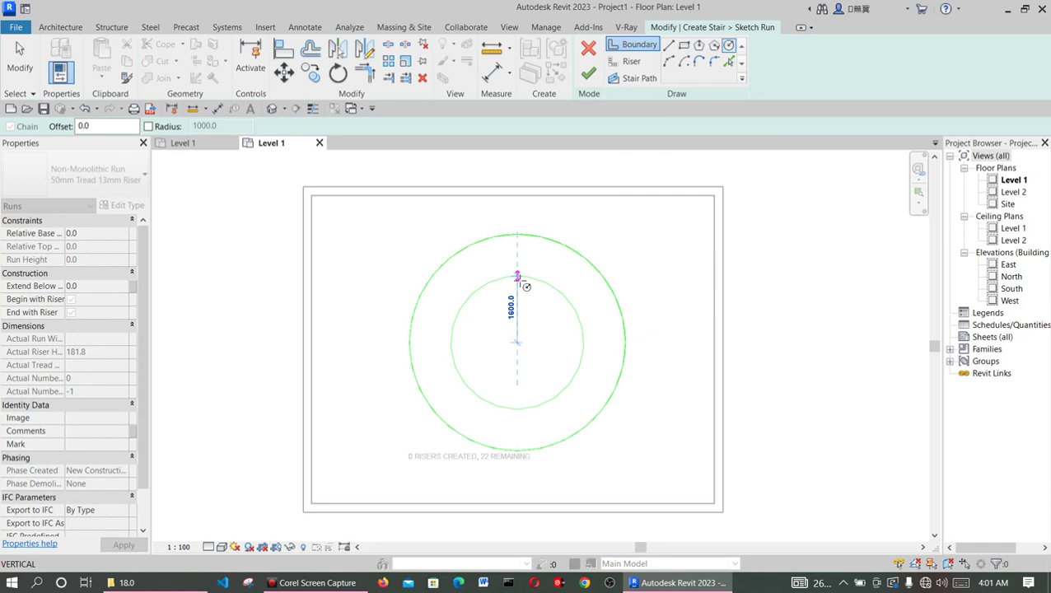
click(519, 277)
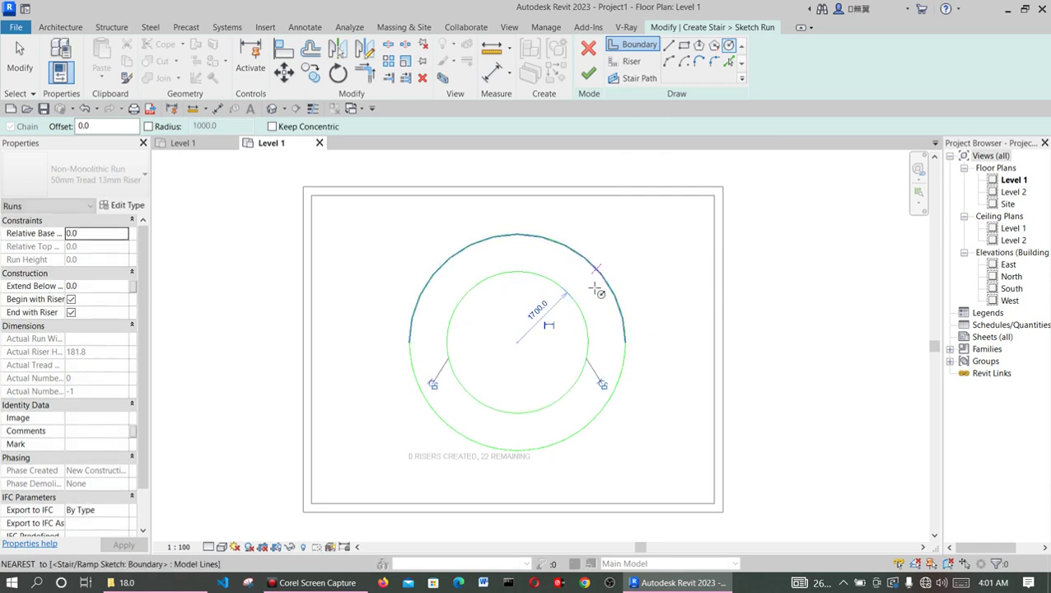
click(622, 248)
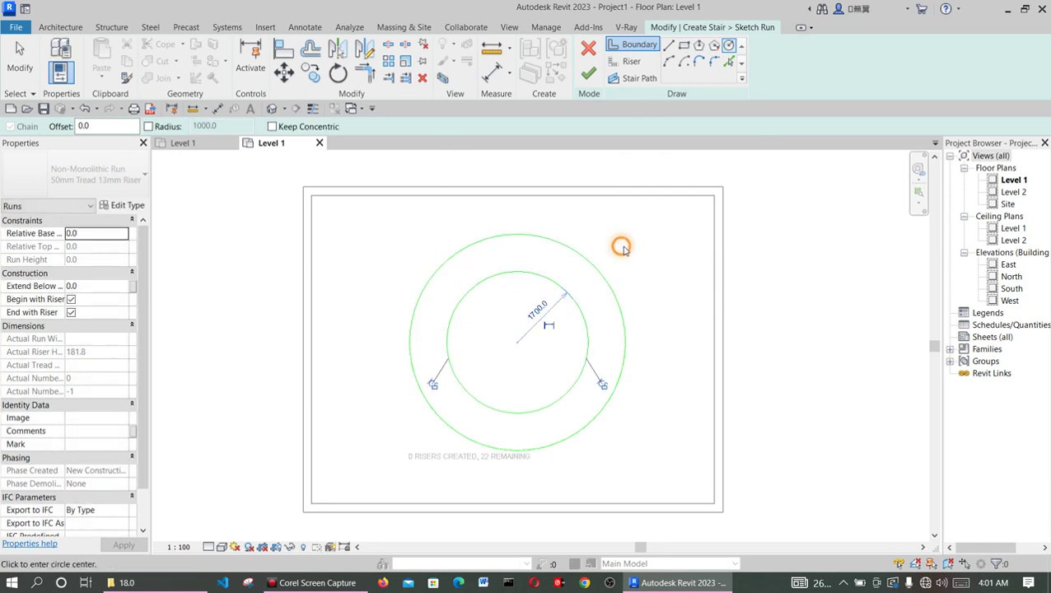
right_click(622, 247)
click(647, 254)
right_click(651, 235)
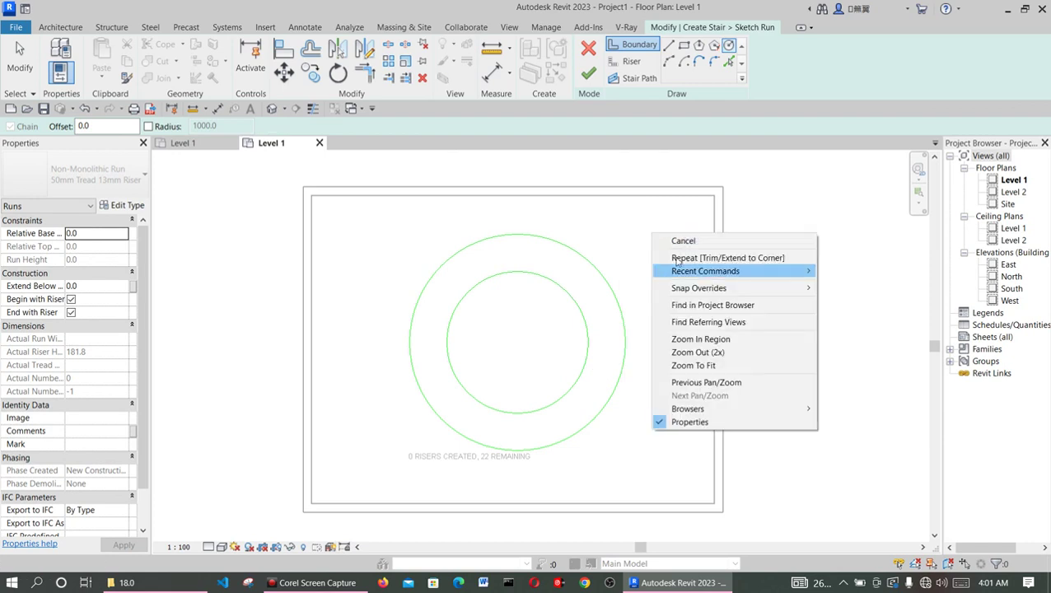
click(683, 240)
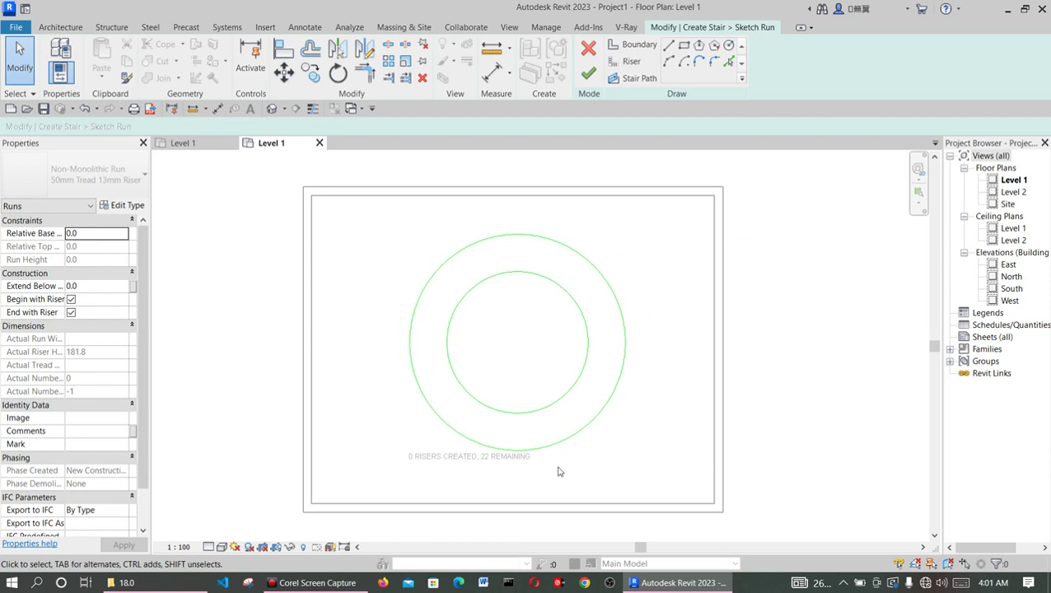
Step: Delete the lower halves of both circles, leaving two upper semicircular arcs
drag(558, 438, 517, 399)
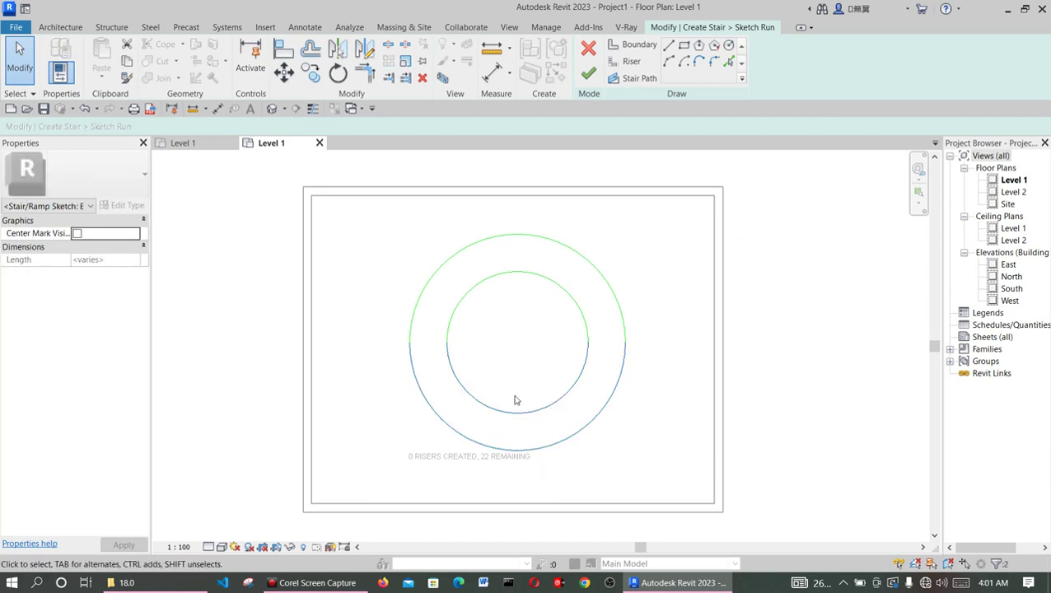
key(Delete)
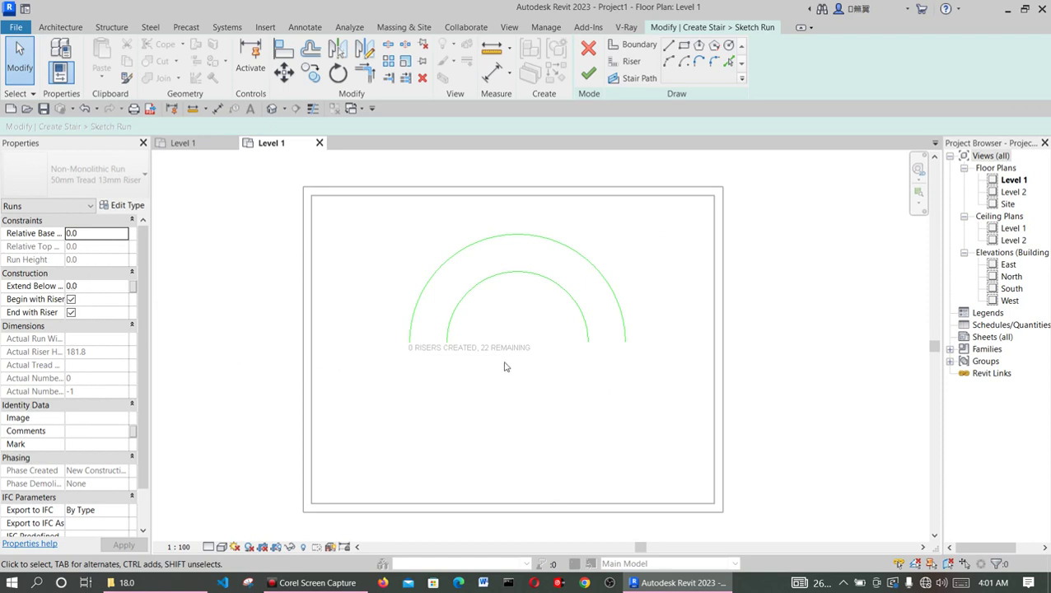
scroll(460, 355, up, 3)
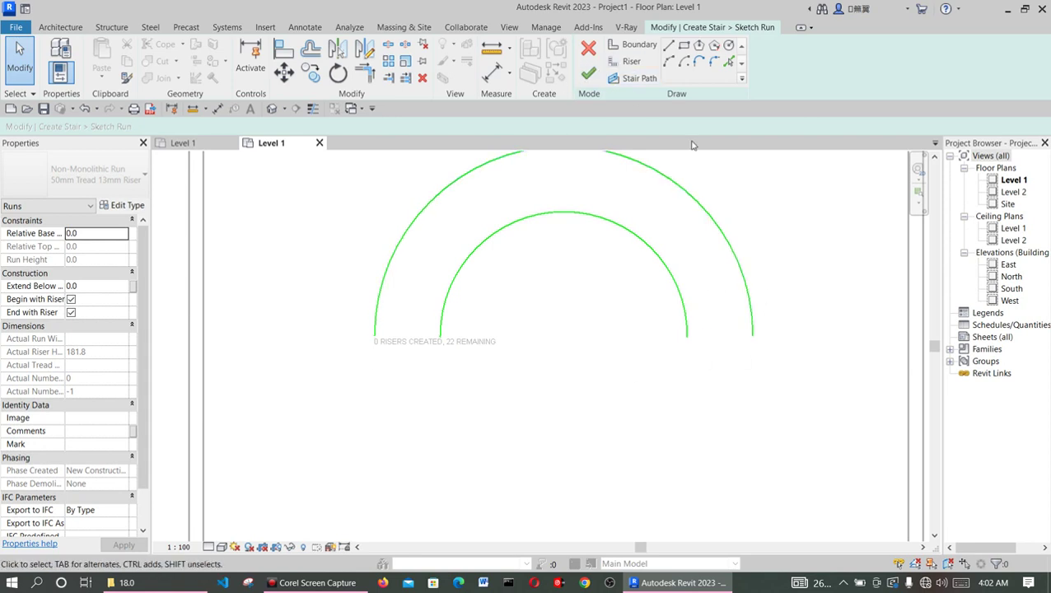
click(631, 63)
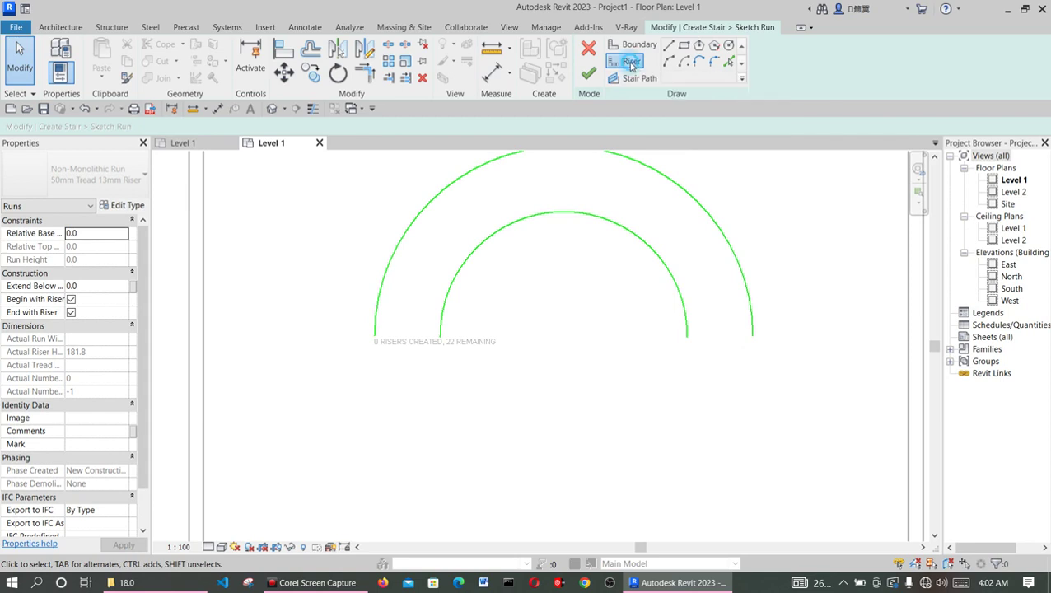
Step: Draw riser lines across the left and right ends of the arcs, leaving 20 risers remaining
click(440, 336)
click(376, 336)
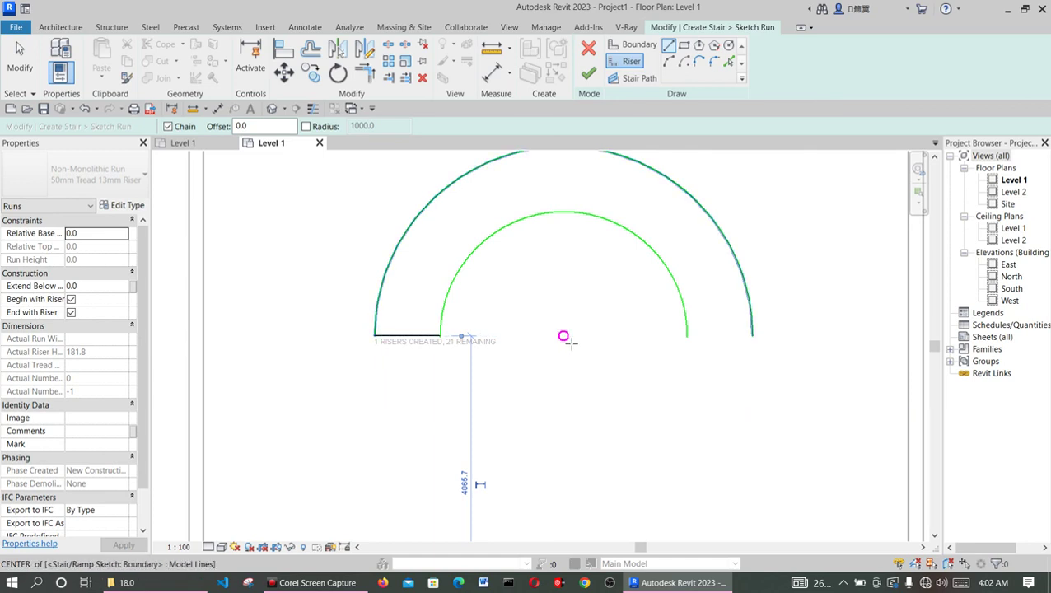
scroll(544, 341, down, 3)
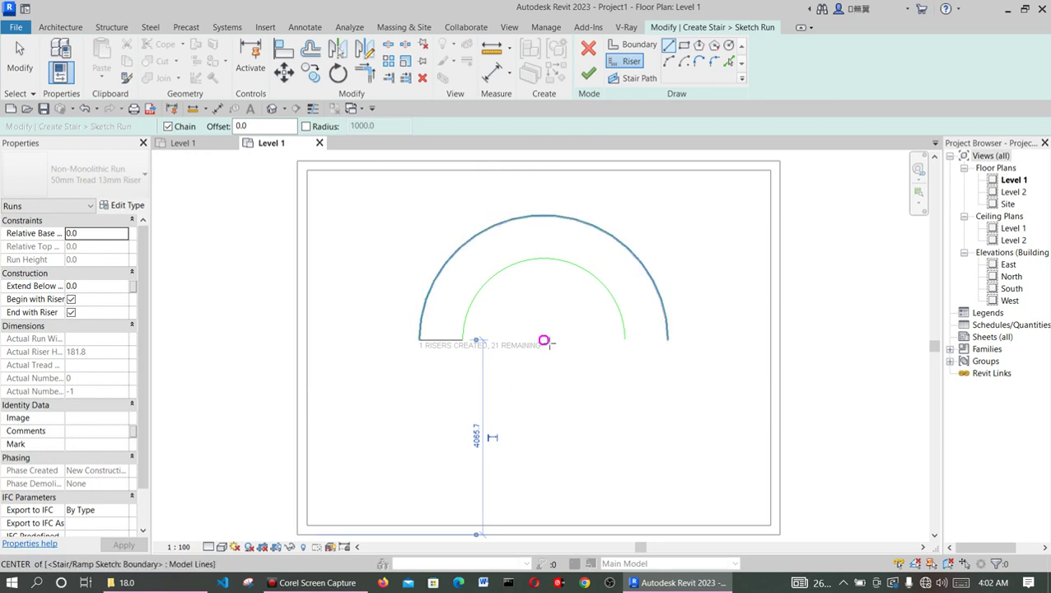
click(545, 342)
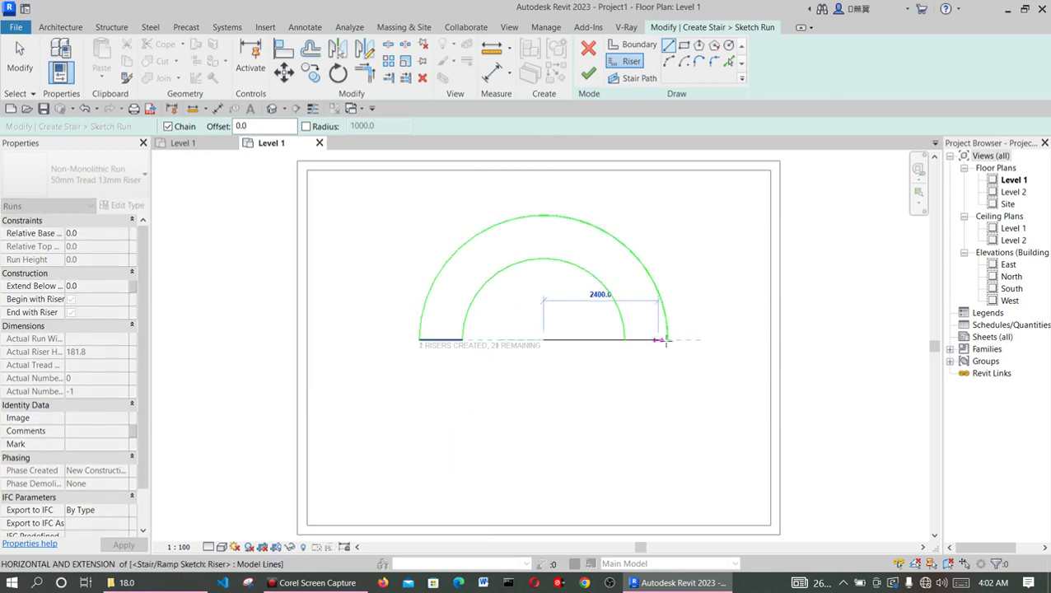
click(667, 338)
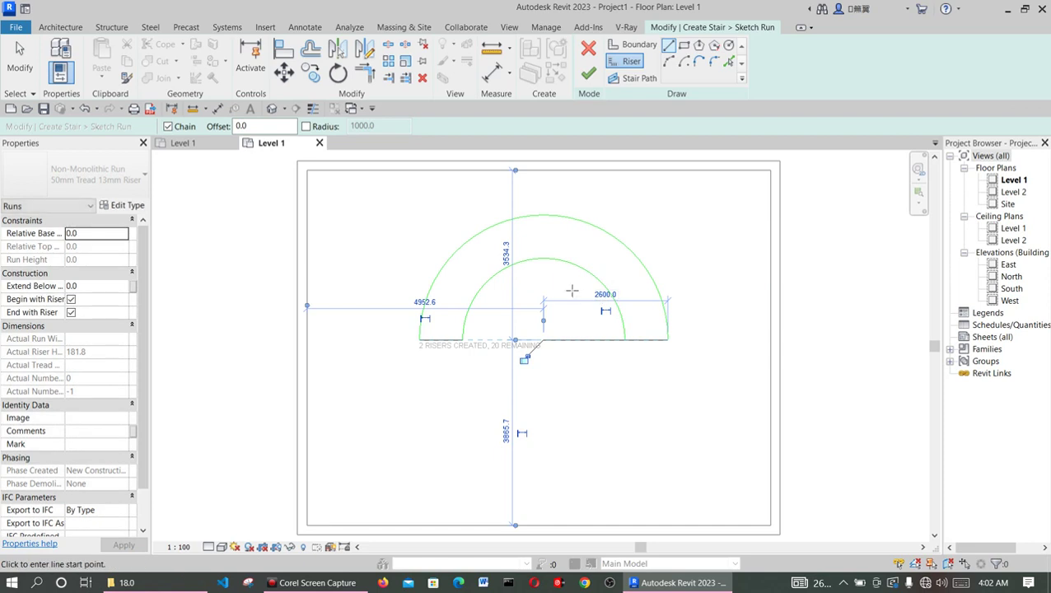
right_click(600, 239)
click(633, 247)
right_click(540, 237)
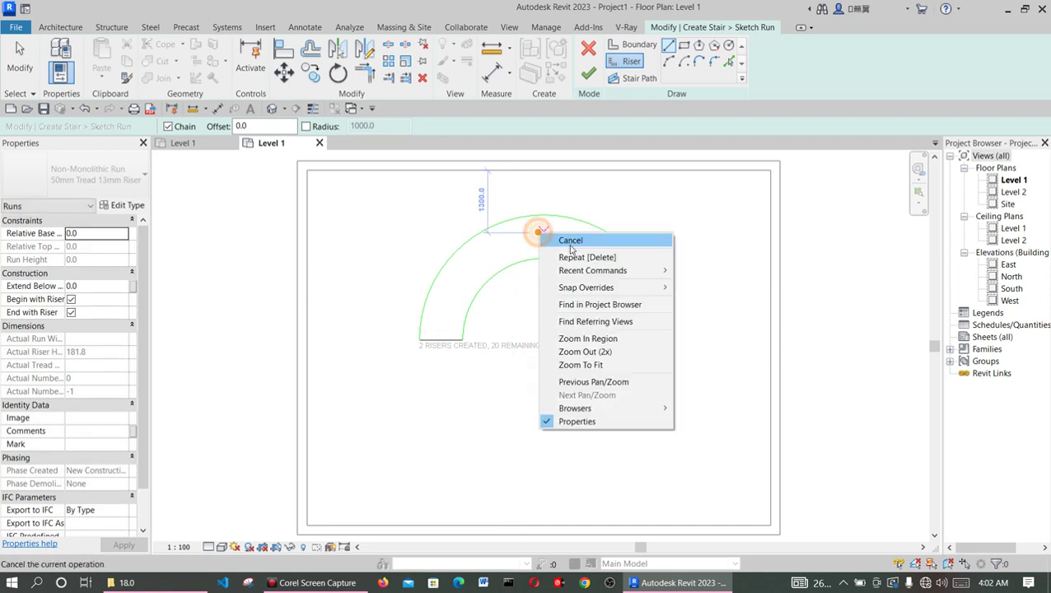
click(576, 240)
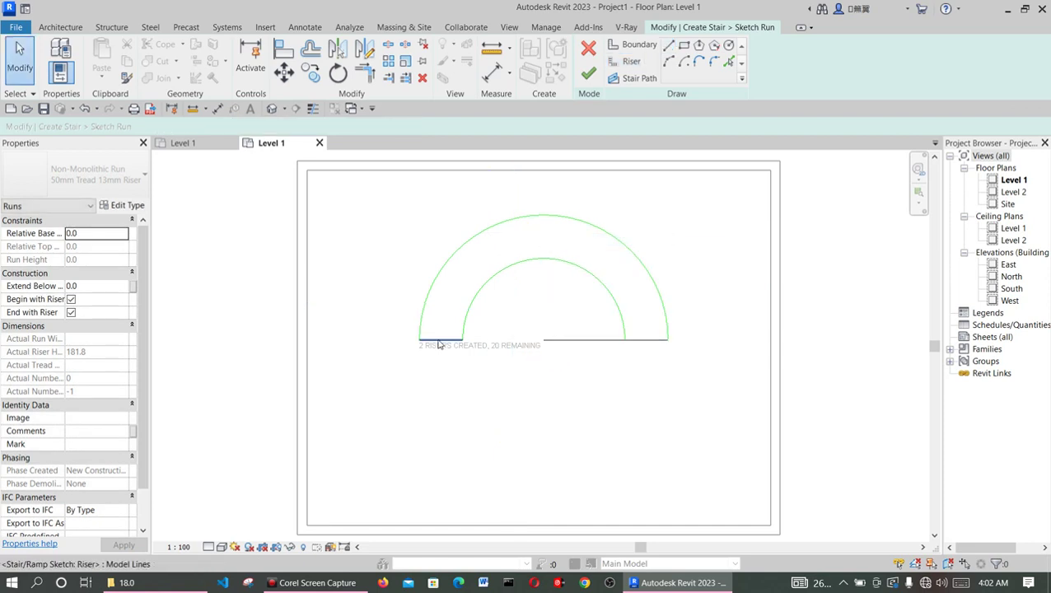
scroll(439, 344, up, 1)
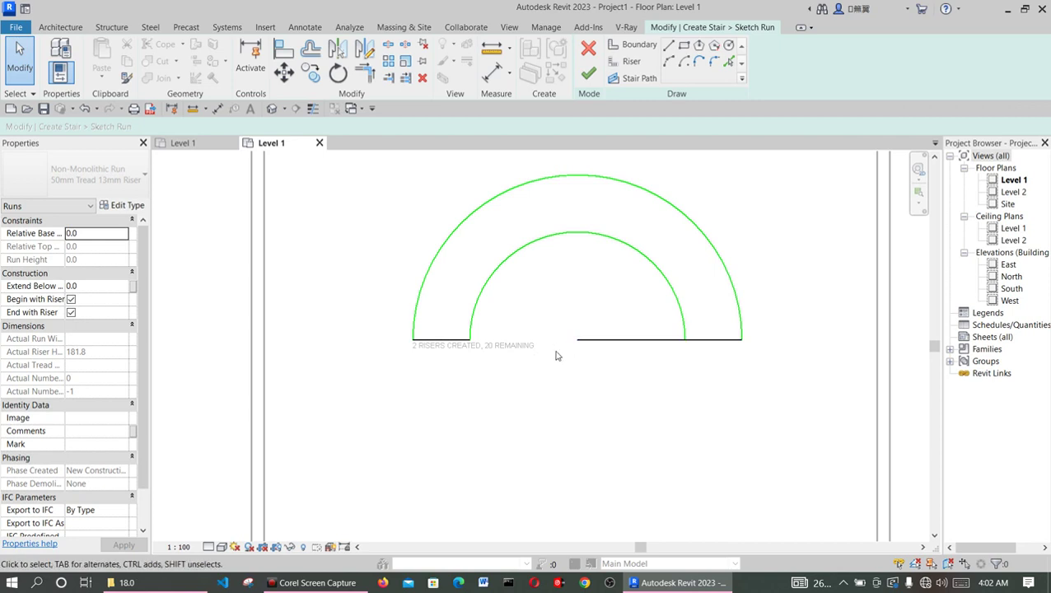
Step: Rotate the right riser line 8.1° about the arcs' centre
click(599, 345)
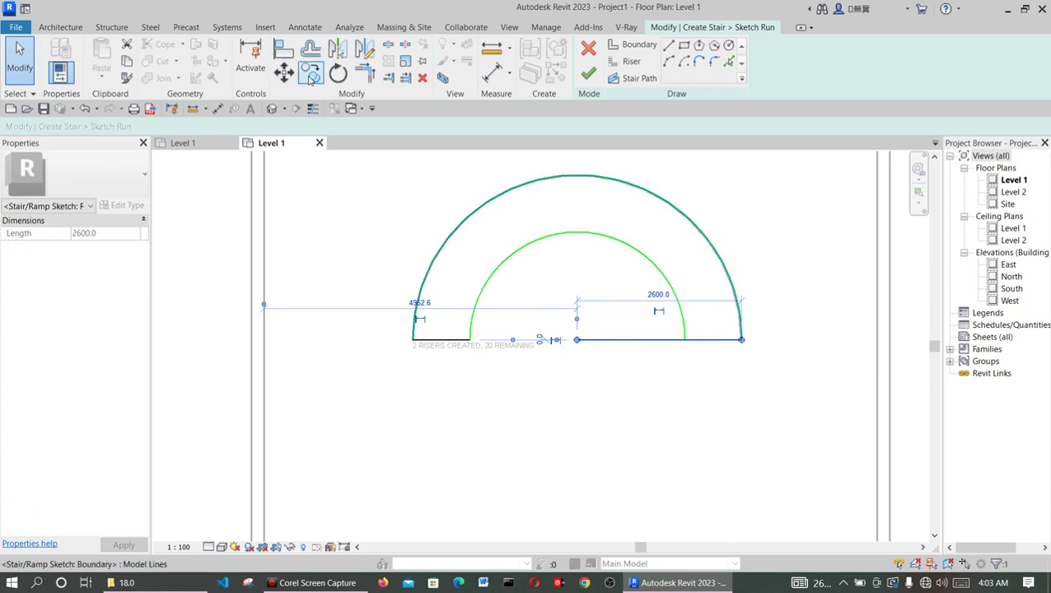
click(338, 73)
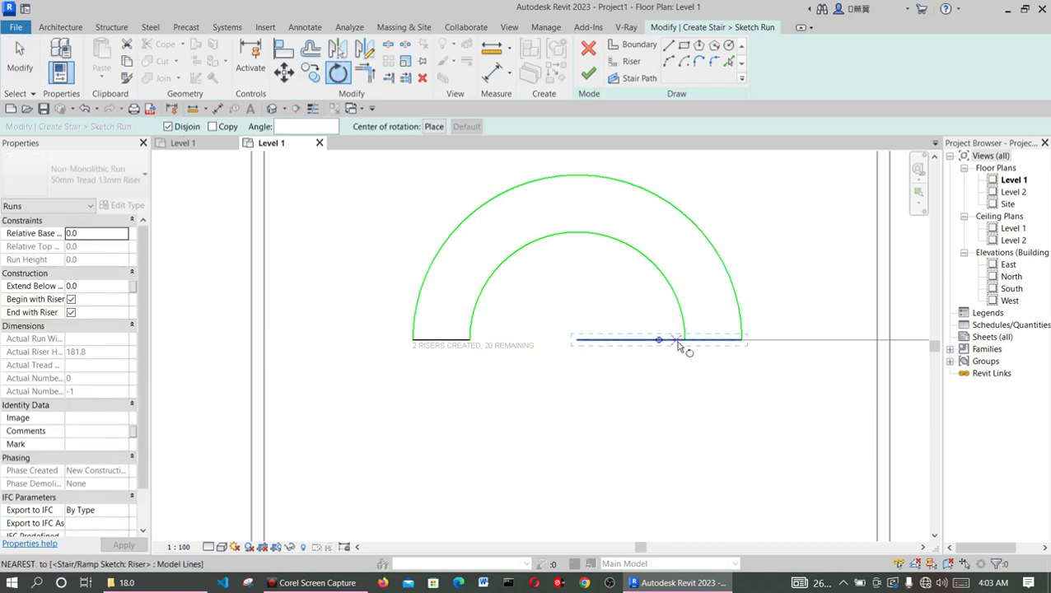
drag(660, 340, 578, 341)
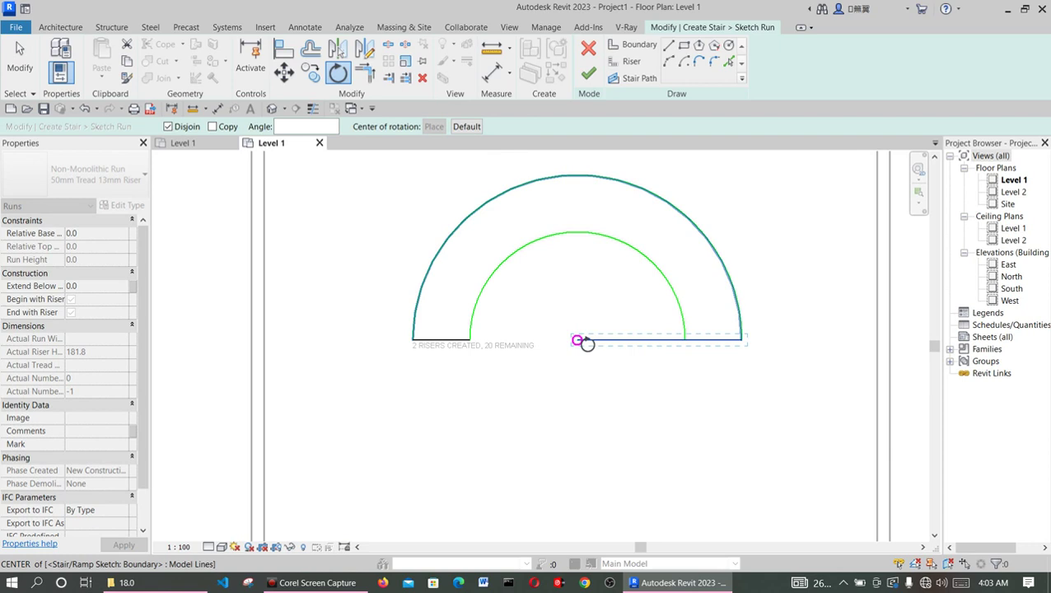
click(742, 339)
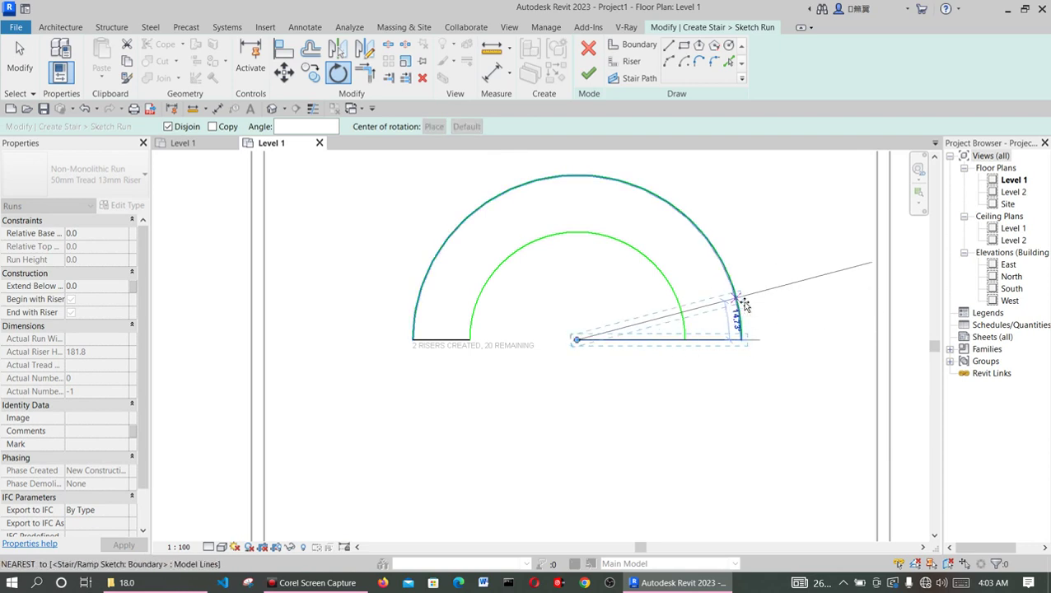
text(8)
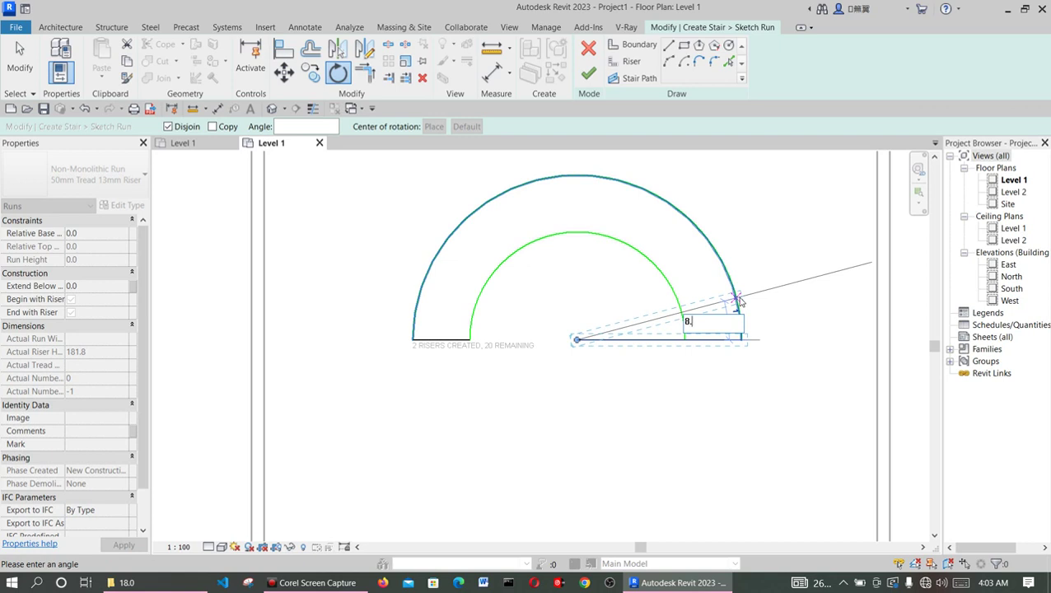
text(.1)
key(Return)
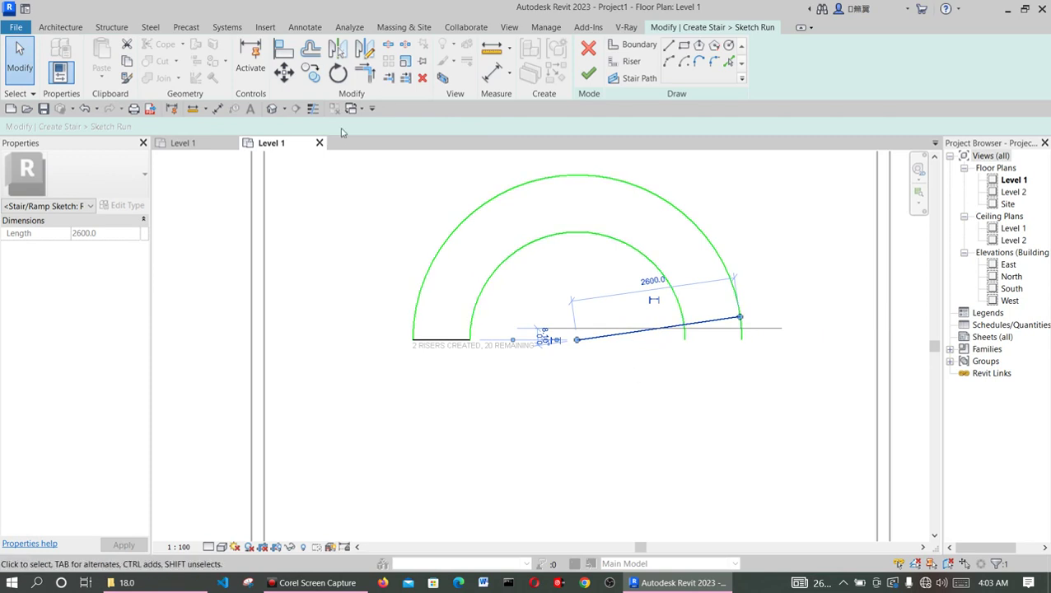
Step: Try a rotated copy of the riser with Copy enabled, then undo it
click(338, 73)
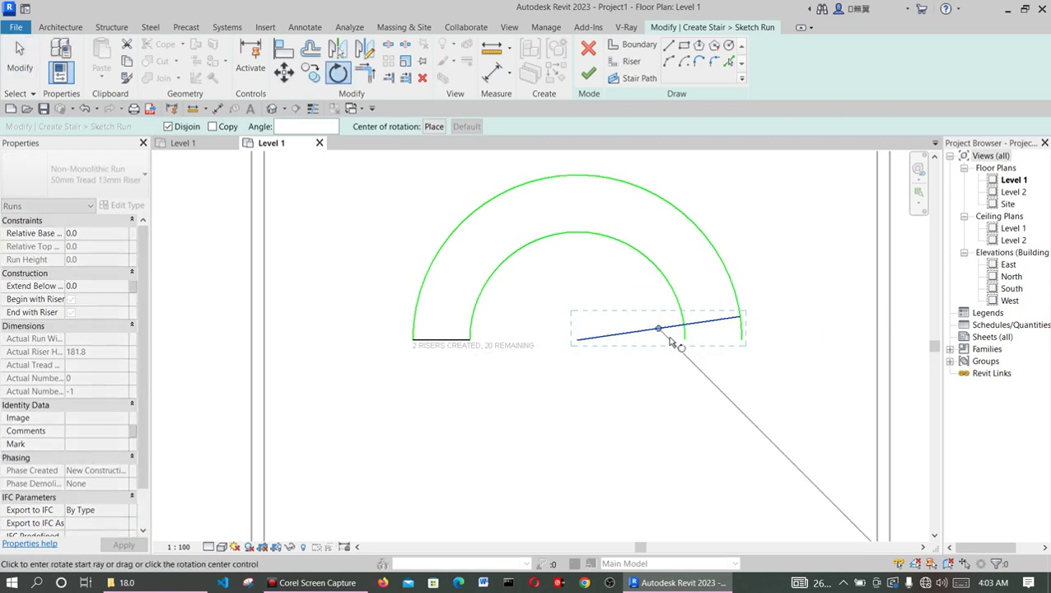
drag(659, 329, 577, 340)
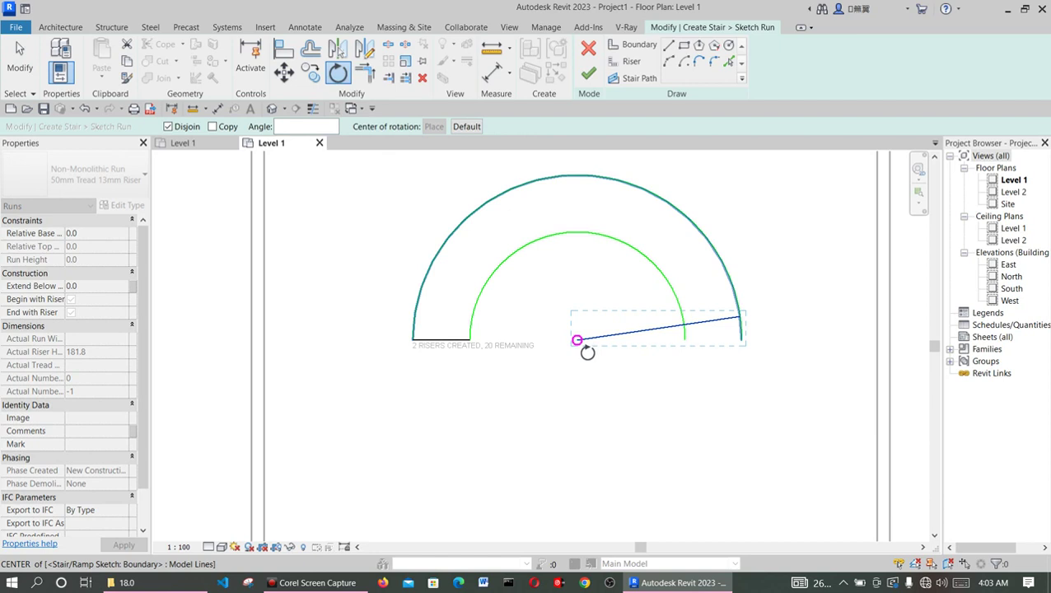
click(720, 341)
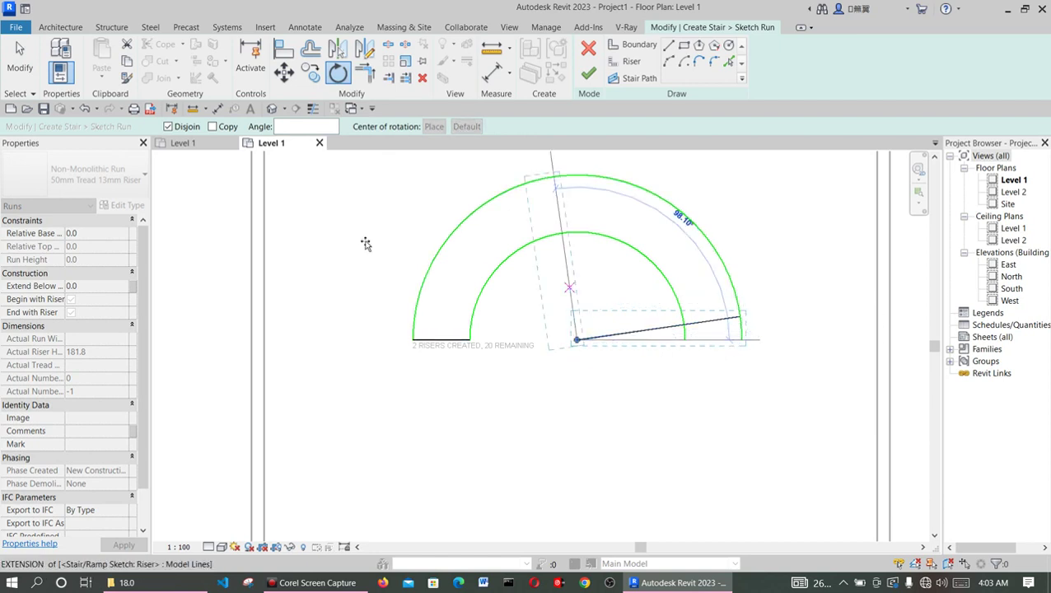
click(213, 127)
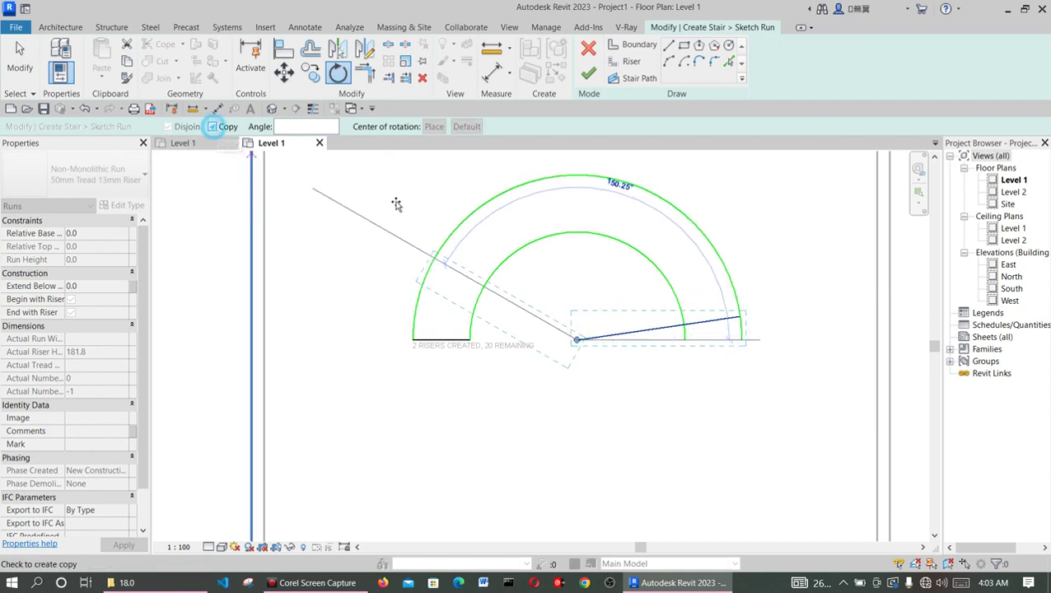
click(749, 326)
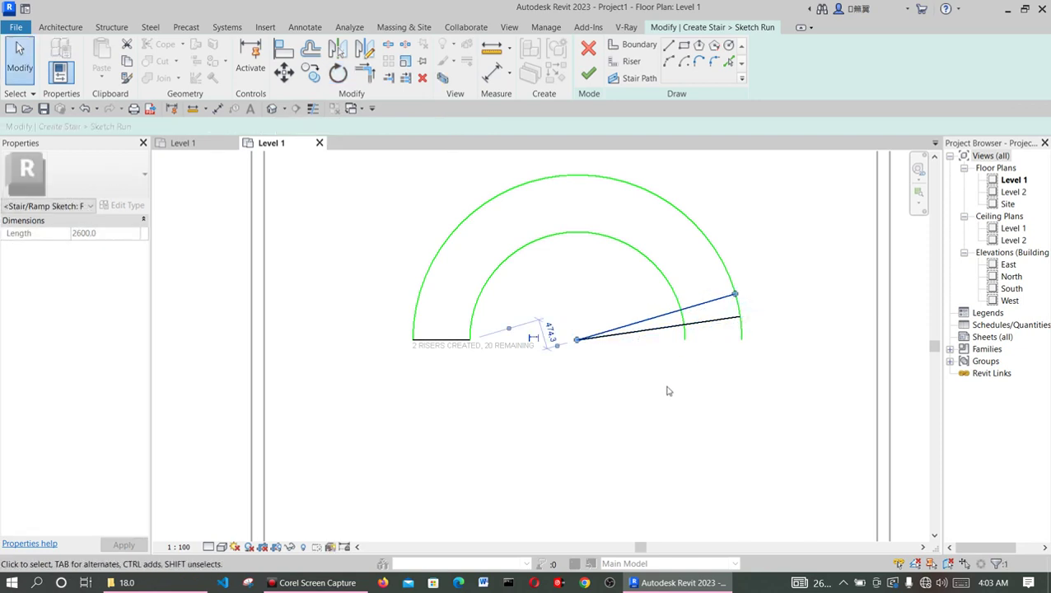
key(ctrl+z)
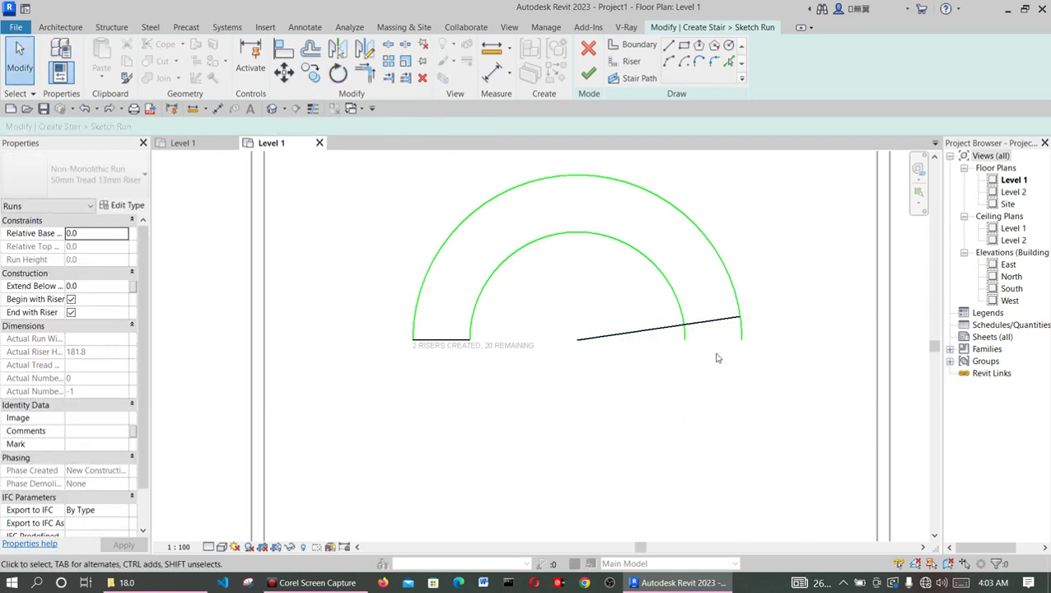
Step: Rotate-copy the sloped riser to restore a horizontal riser at the arcs' right end
click(714, 325)
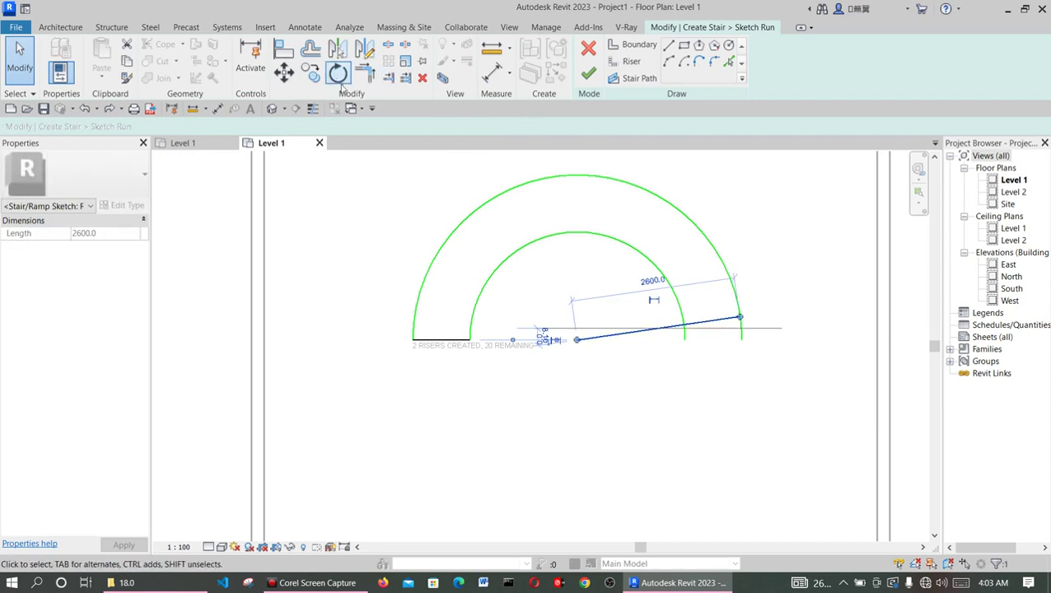
click(338, 74)
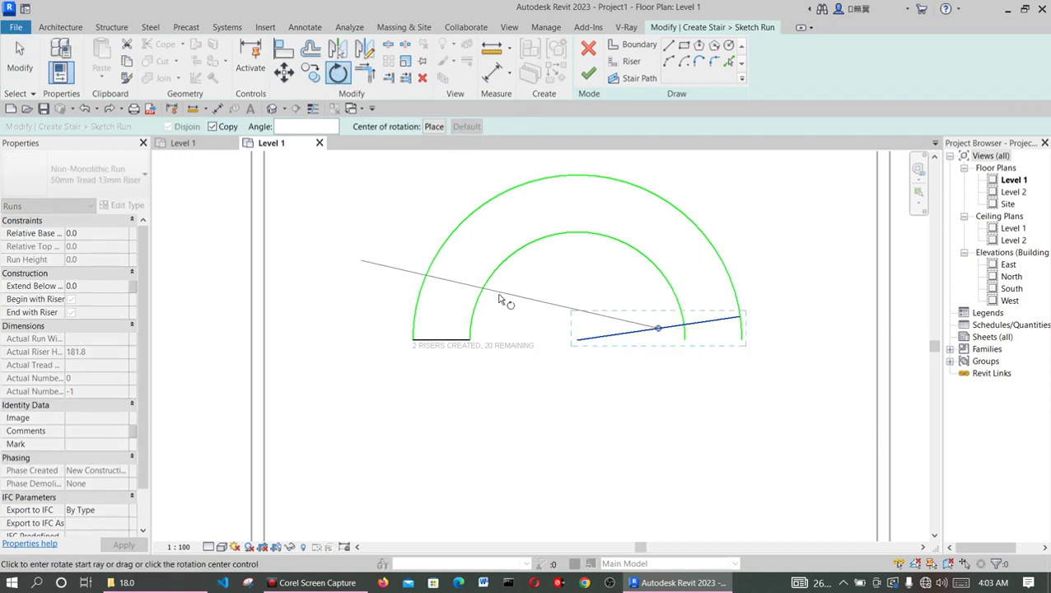
drag(658, 329, 584, 339)
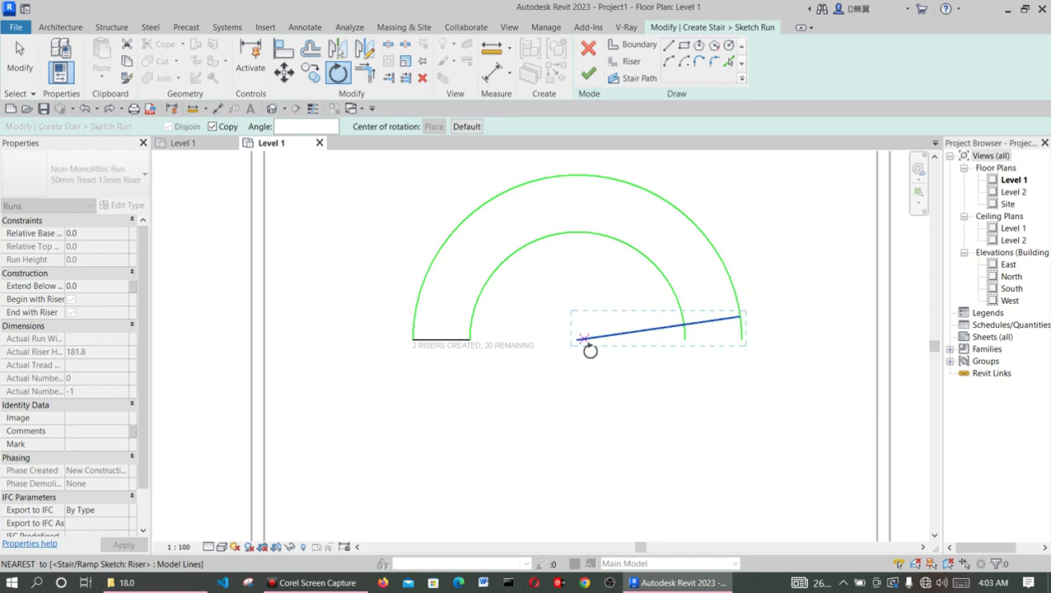
click(741, 316)
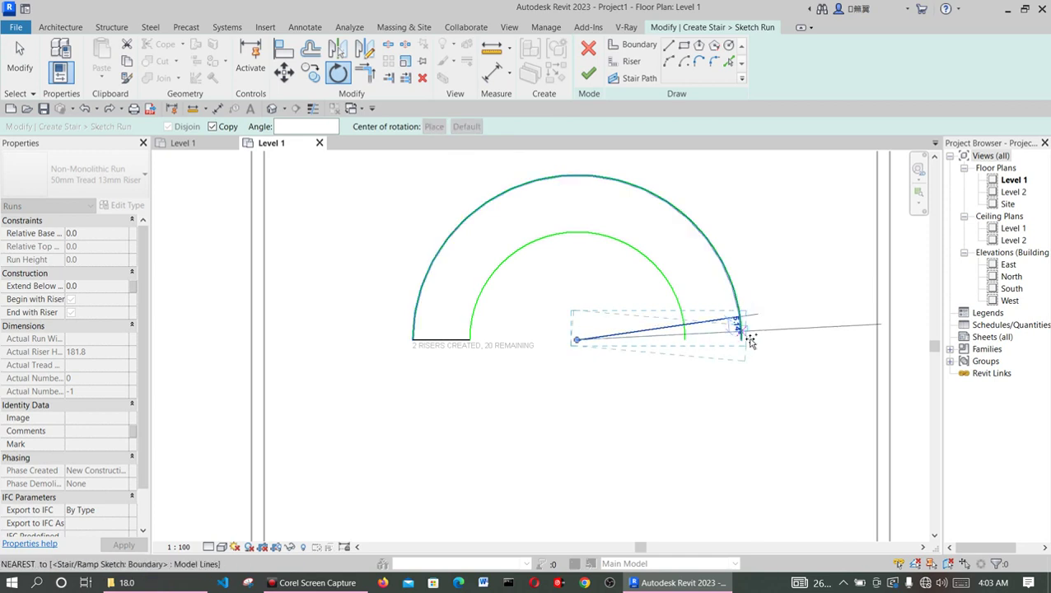
click(741, 339)
click(770, 376)
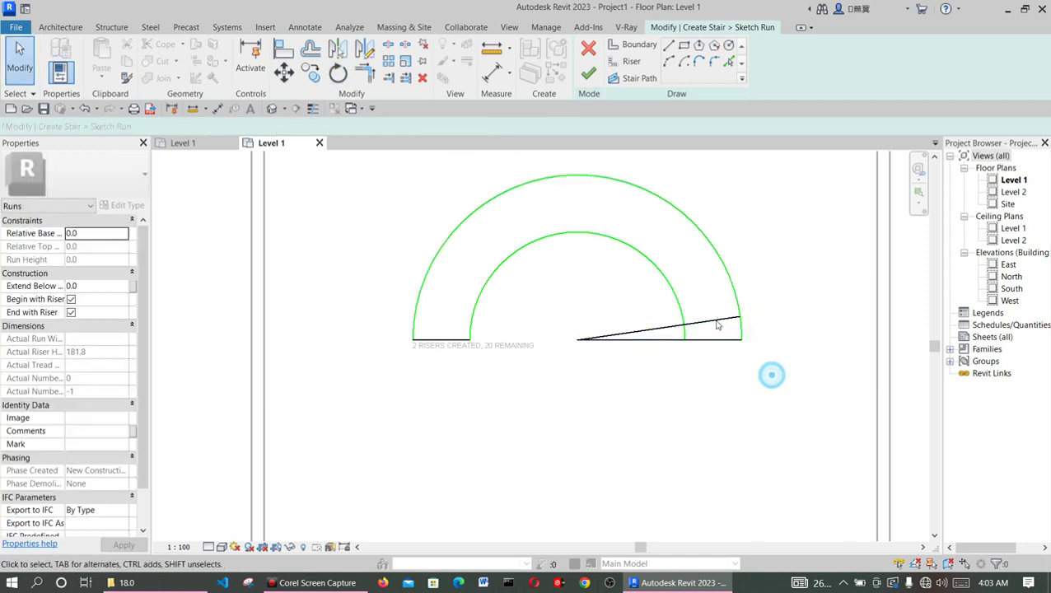
Step: Rotate-copy the sloped riser one riser step further up about the arc centre
click(706, 321)
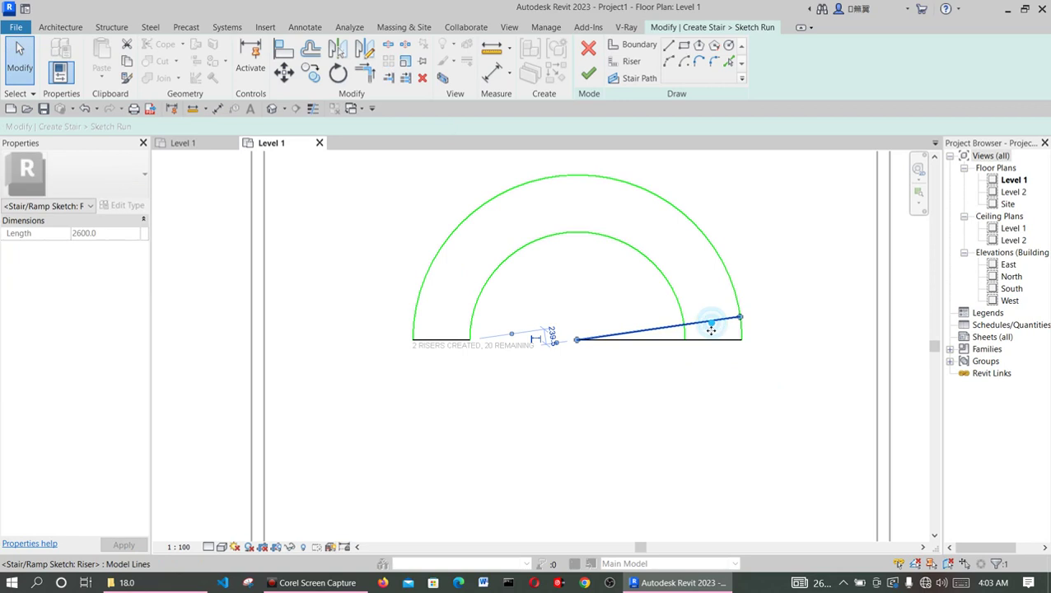
click(339, 74)
drag(625, 350, 580, 342)
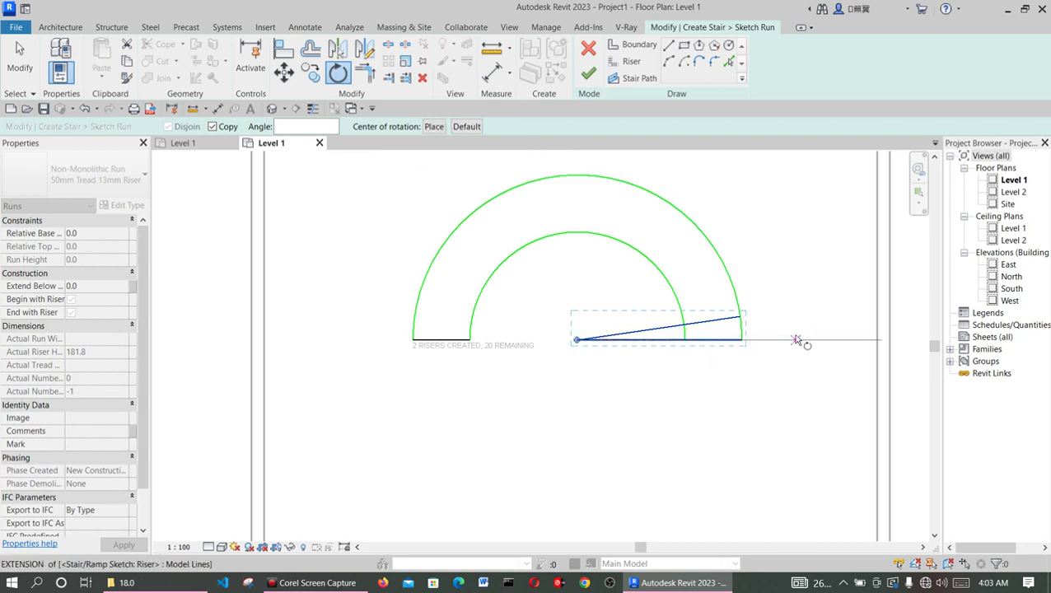
click(741, 340)
click(741, 317)
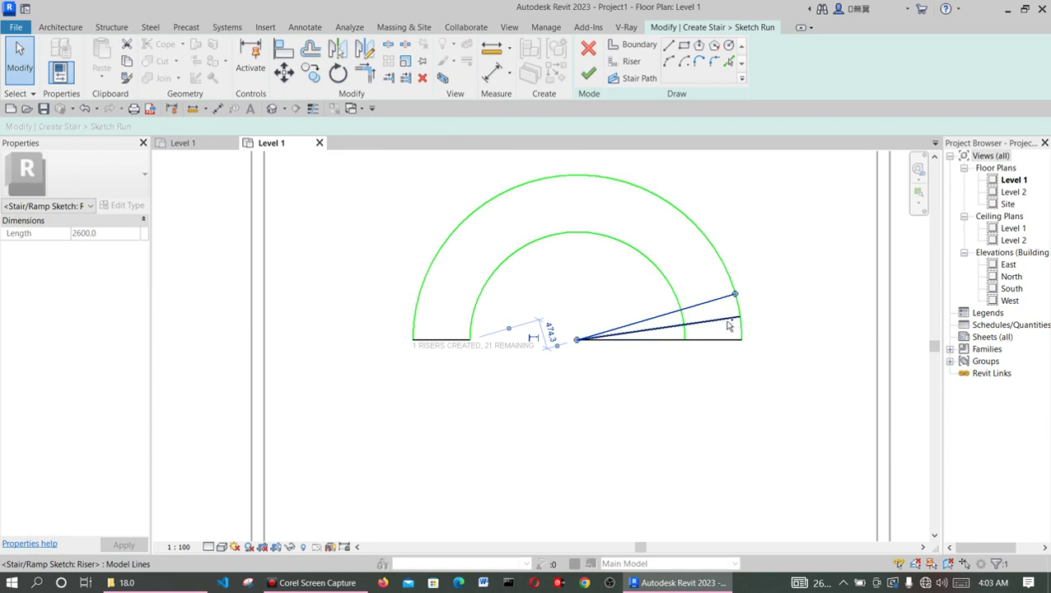
Step: Rotate-copy the three right-end risers about the arc centre to place three more above
ctrl+click(721, 318)
ctrl+click(723, 340)
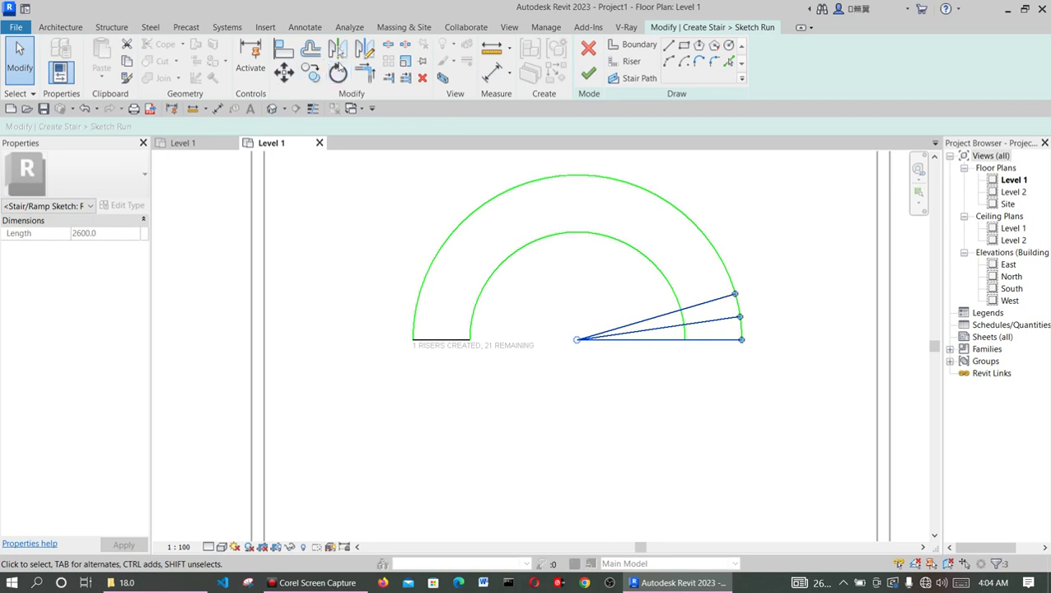
click(338, 74)
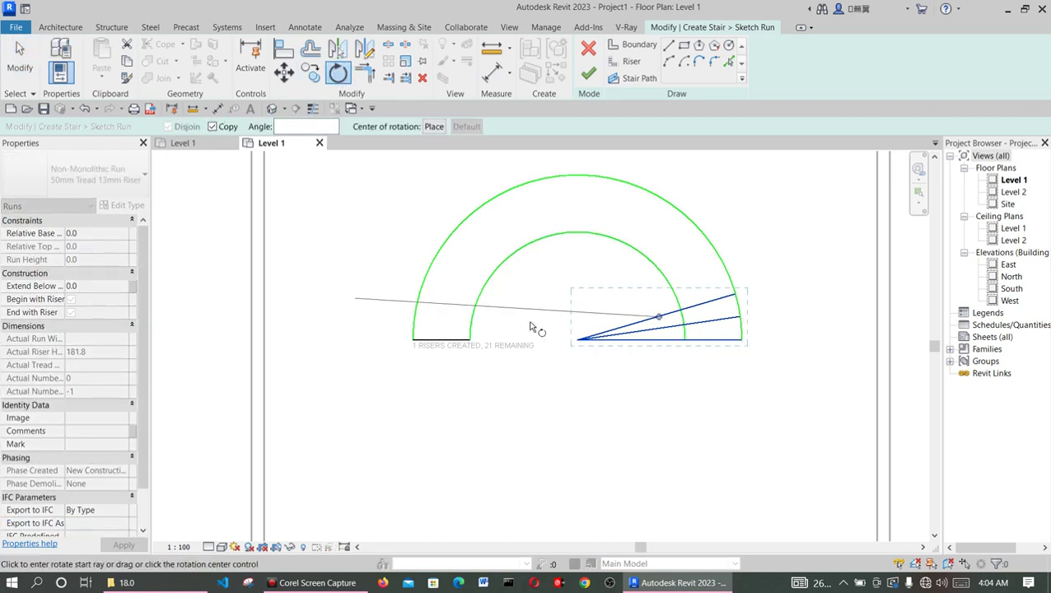
drag(659, 321, 579, 341)
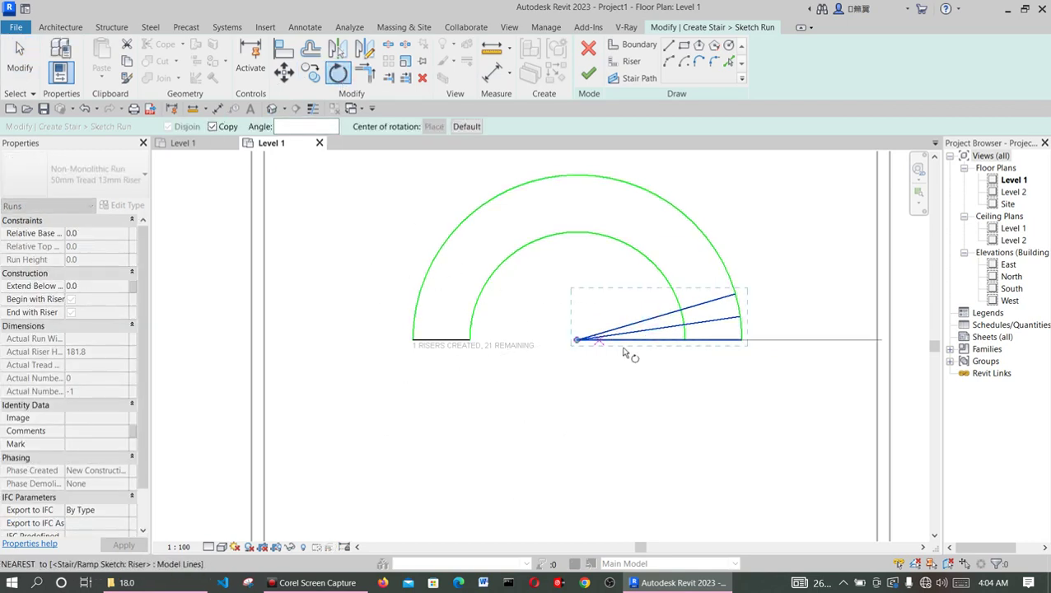
click(742, 342)
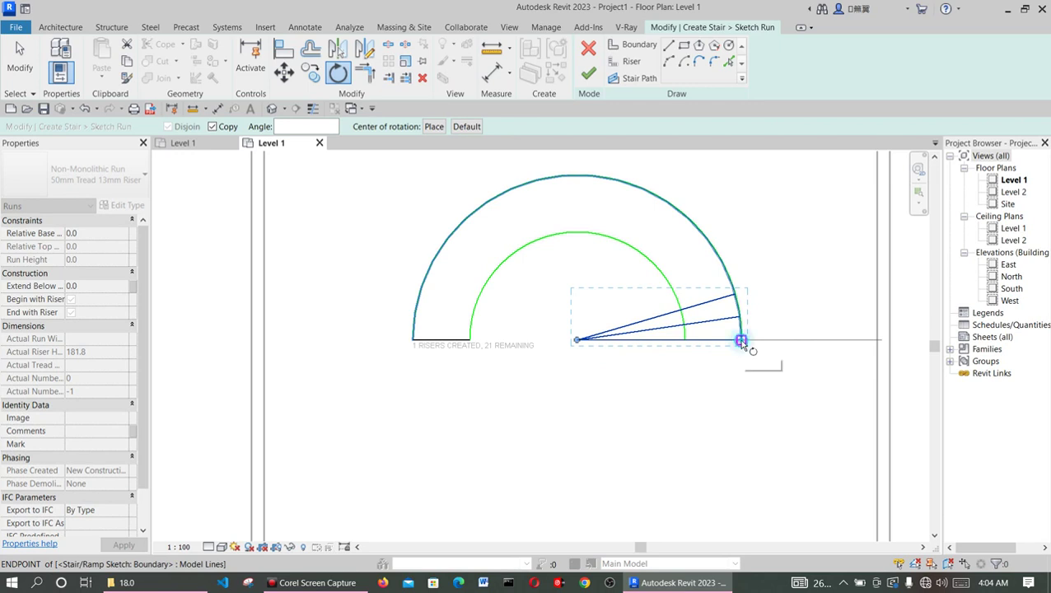
click(742, 298)
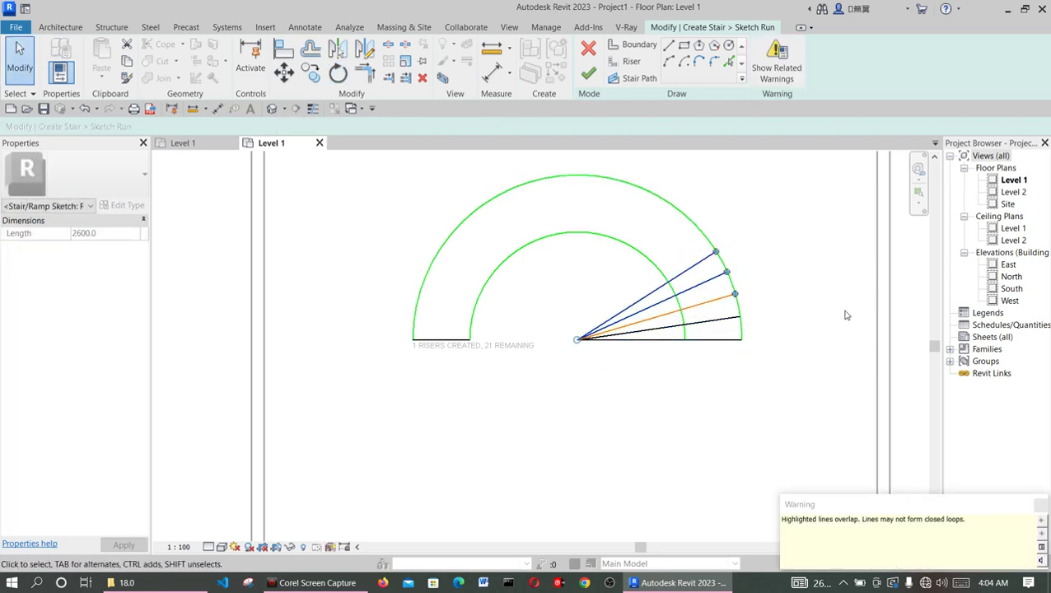
Step: Rotate-copy the four right-end risers about the arc centre further up the arc
key(Escape)
click(706, 311)
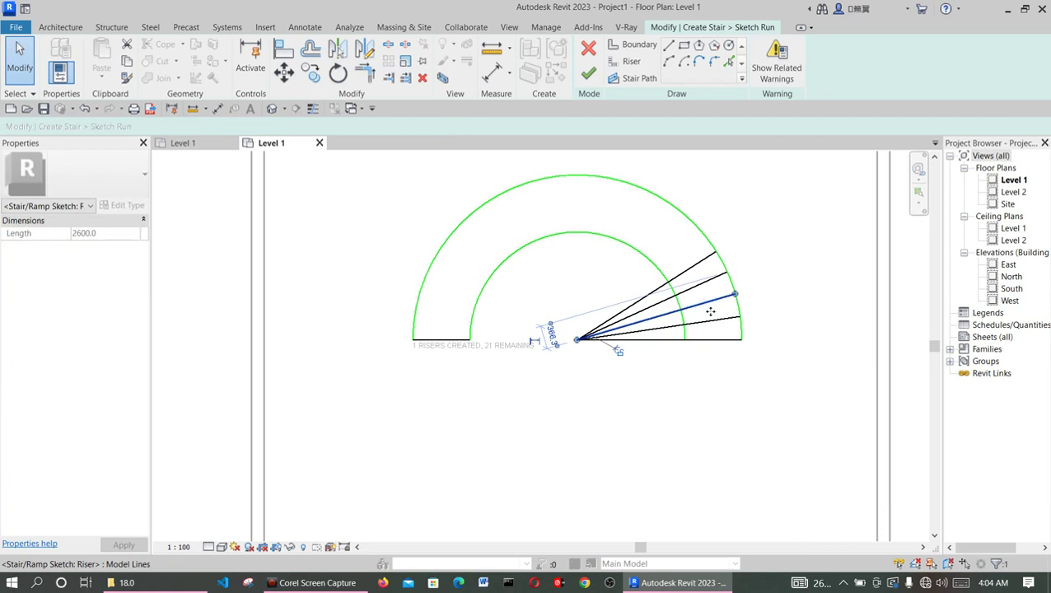
key(Escape)
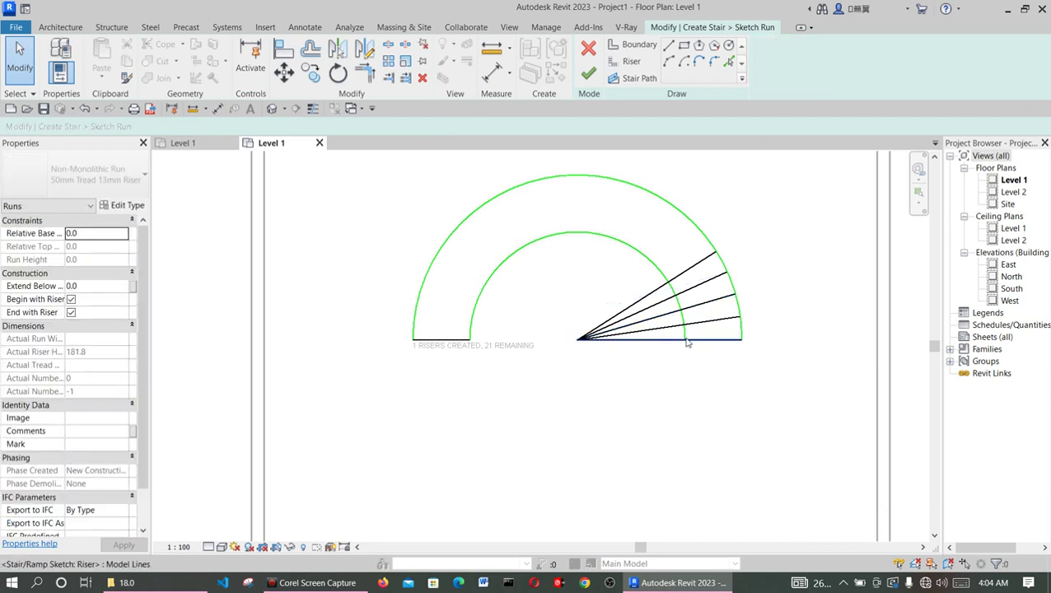
click(704, 323)
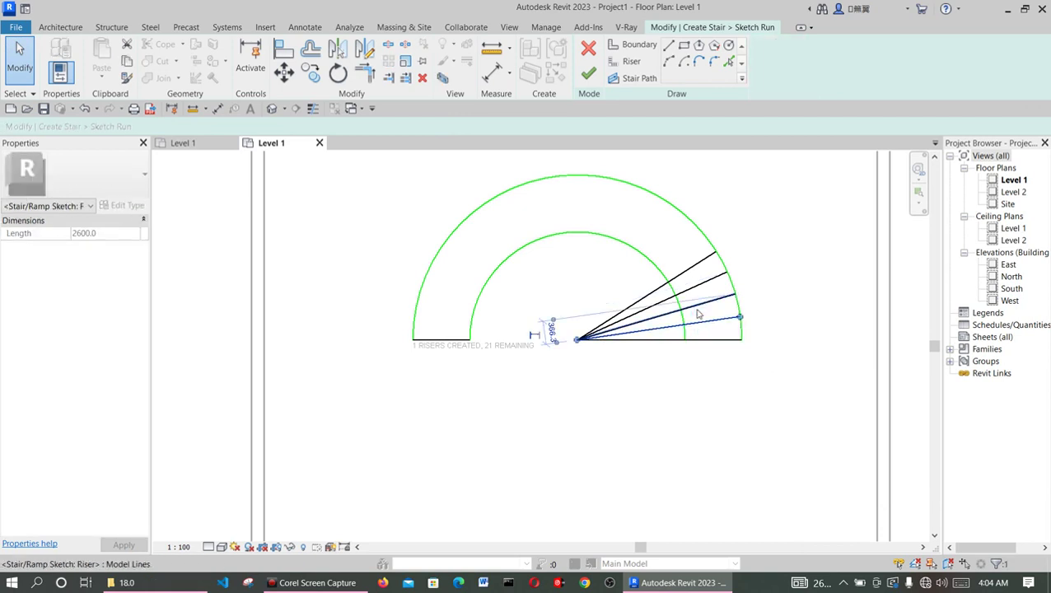
ctrl+click(698, 304)
ctrl+click(697, 286)
ctrl+click(697, 277)
click(338, 74)
mouse_move(660, 298)
mouse_down()
mouse_move(577, 346)
mouse_move(751, 353)
mouse_move(256, 287)
mouse_up()
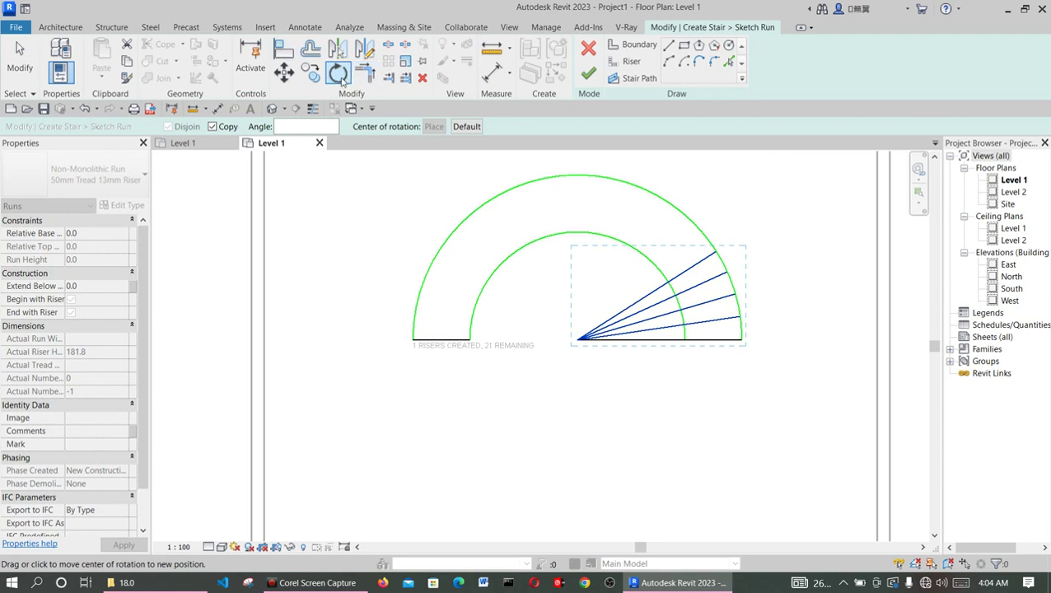
click(343, 81)
drag(659, 298, 578, 341)
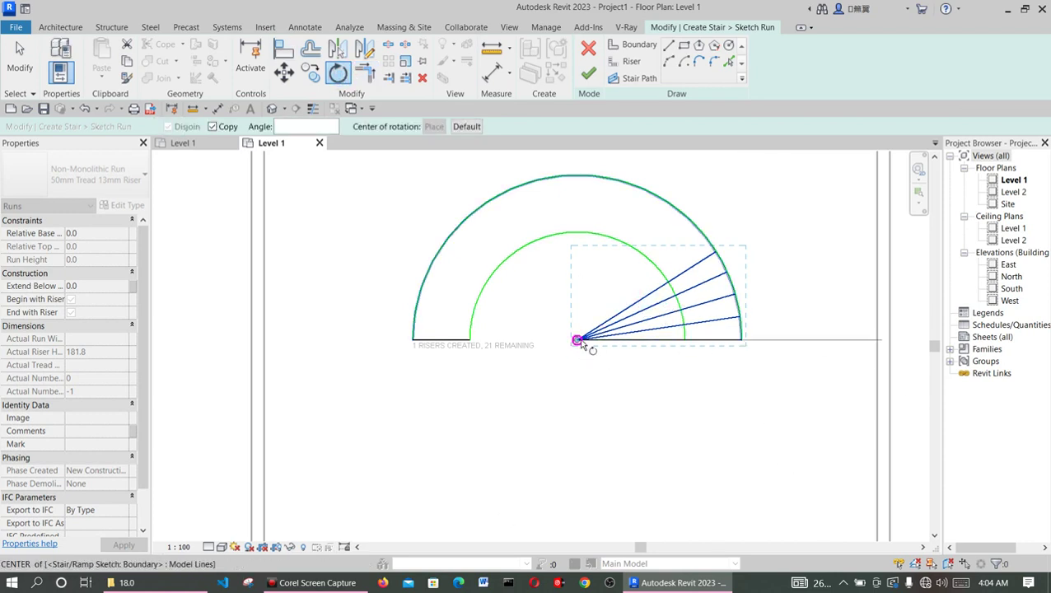
click(741, 339)
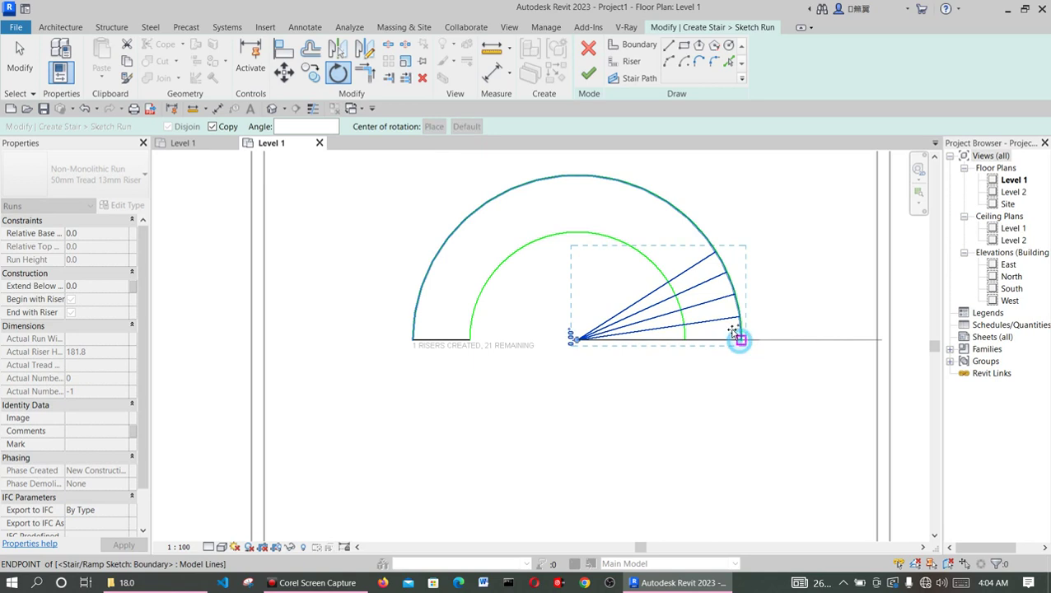
click(714, 252)
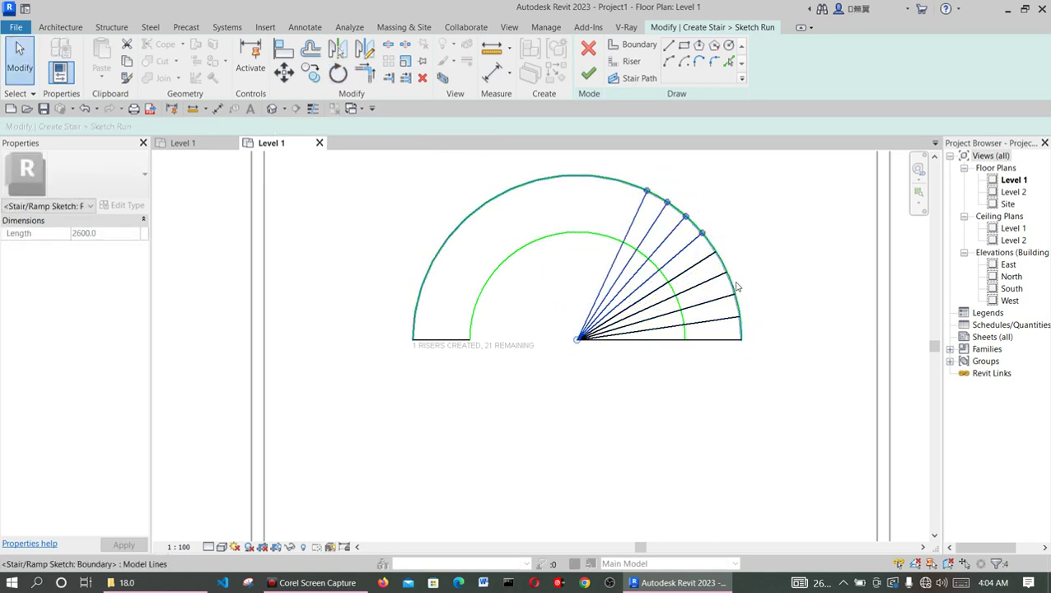
Step: Rotate-copy all eight risers about the arc centre into the arc's upper left
ctrl+click(692, 270)
ctrl+click(702, 285)
ctrl+click(702, 302)
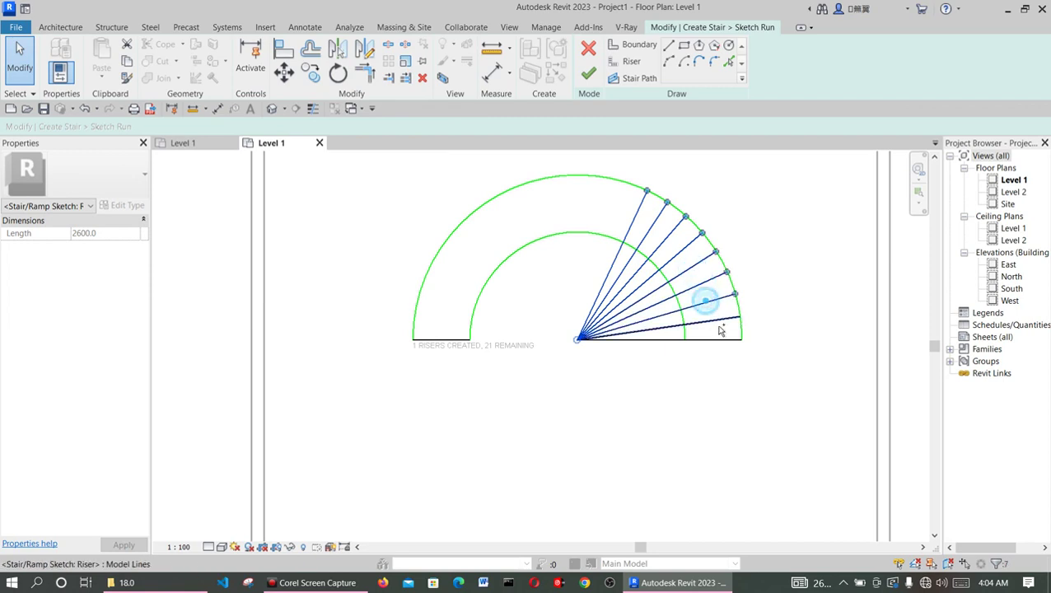
ctrl+click(716, 320)
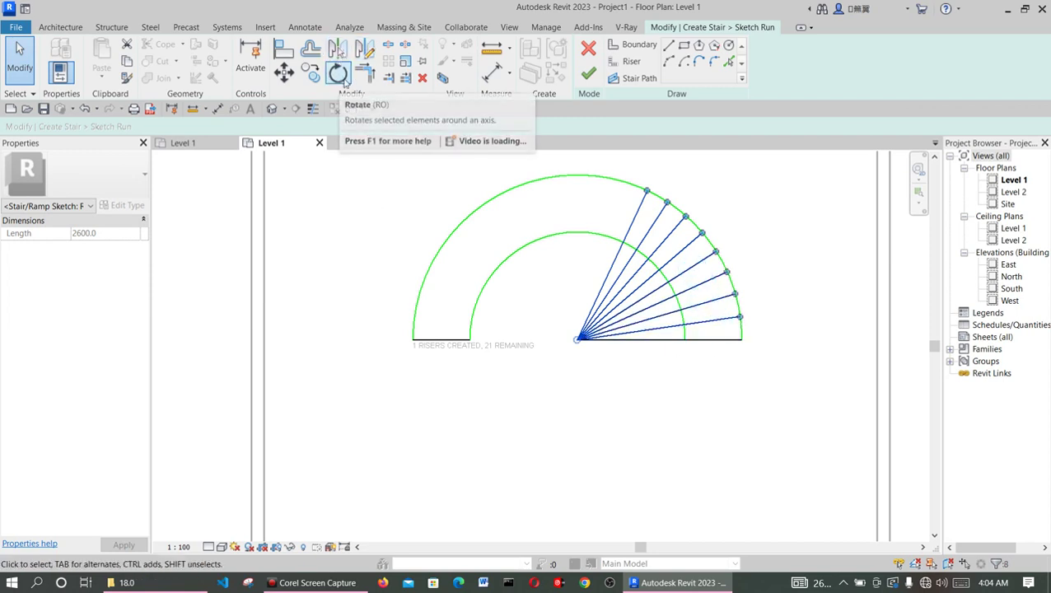
click(338, 74)
drag(659, 268, 582, 339)
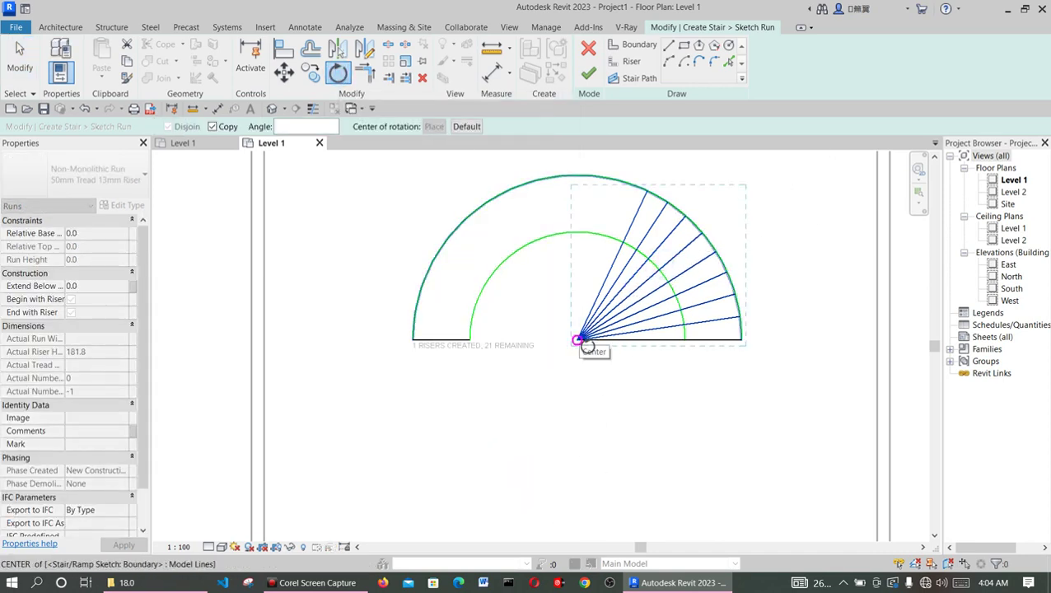
click(742, 340)
click(648, 192)
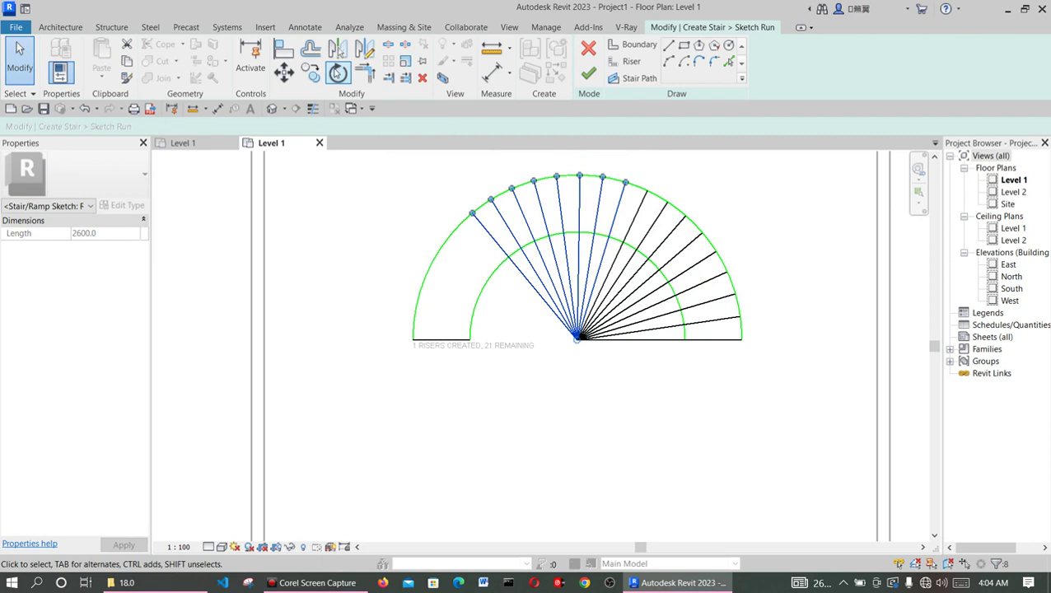
Step: Rotate-copy the new risers around the arc centre down to the left end
click(338, 72)
drag(548, 256, 577, 338)
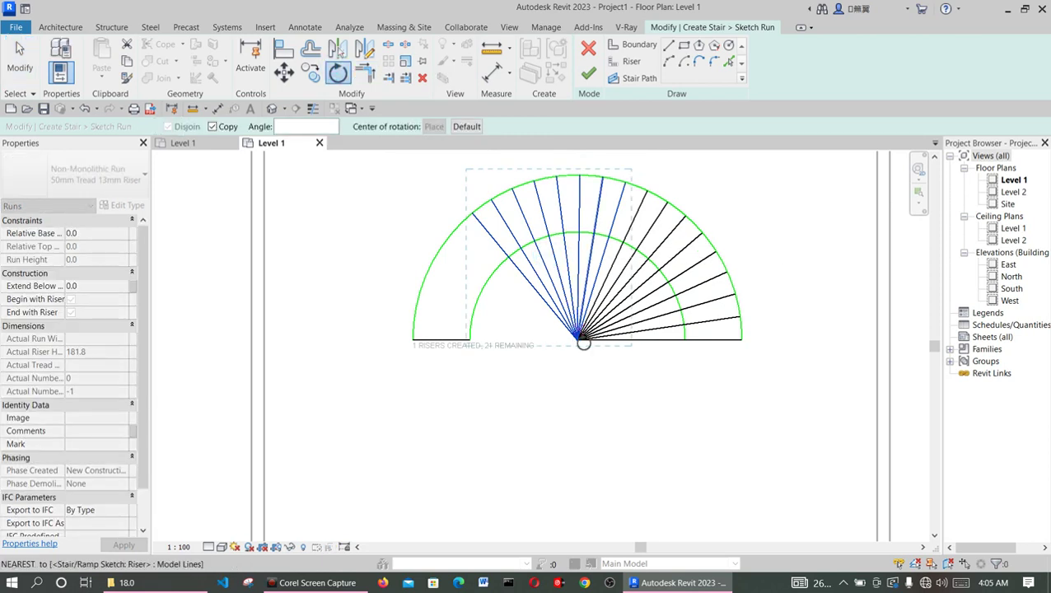
click(651, 194)
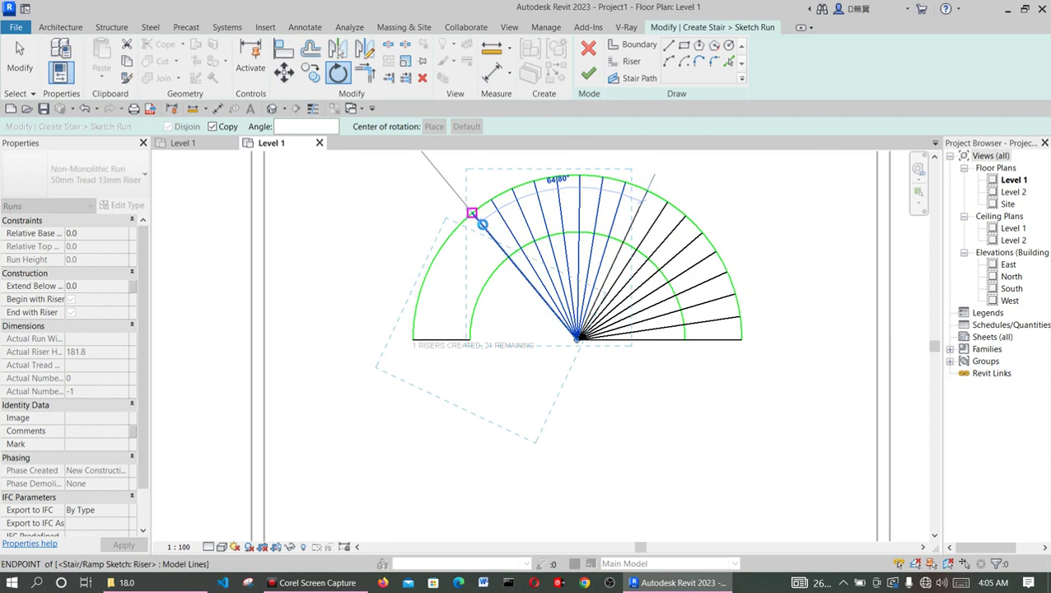
click(479, 224)
scroll(467, 368, up, 2)
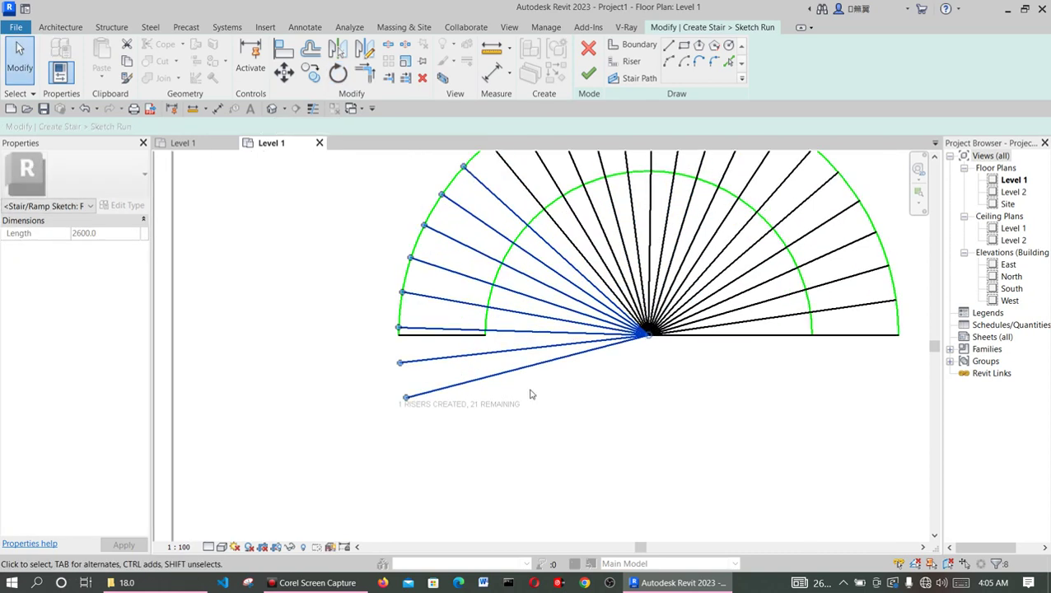
click(617, 414)
scroll(472, 350, up, 1)
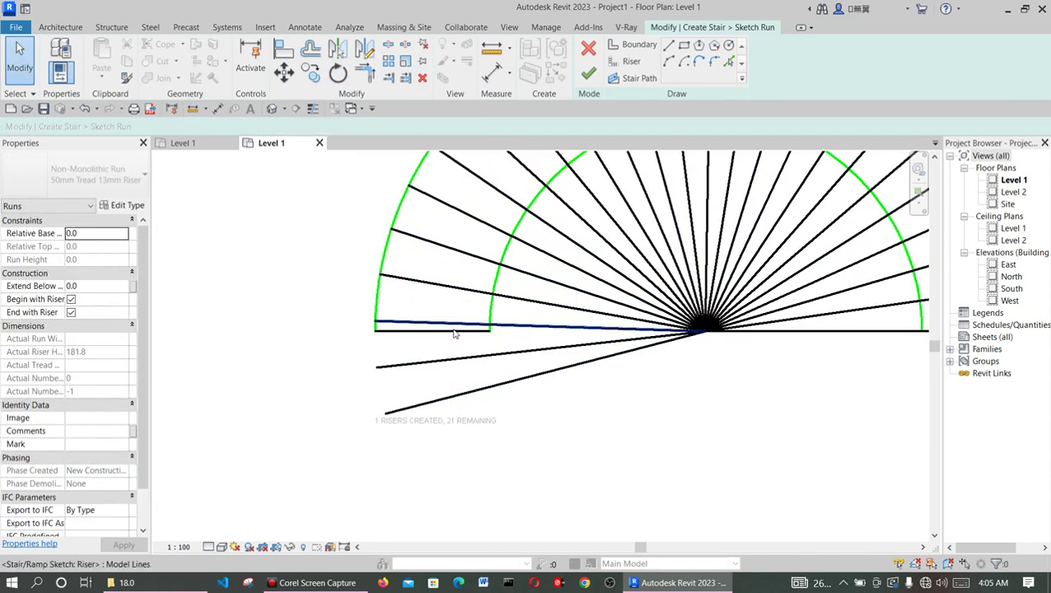
click(281, 52)
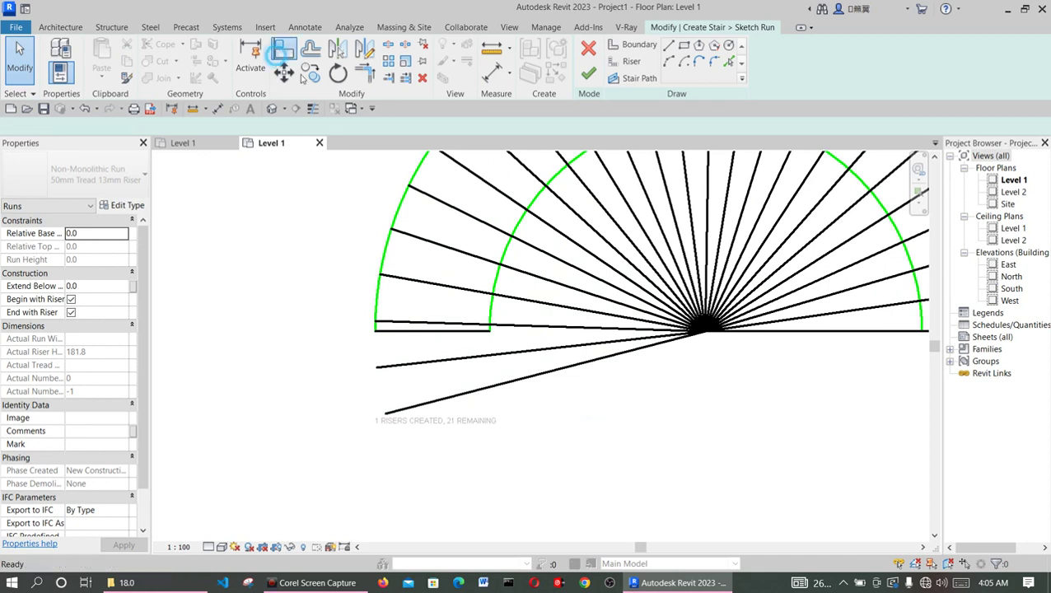
Step: Delete the two stray riser lines overshooting below the stair's straight edge
click(433, 332)
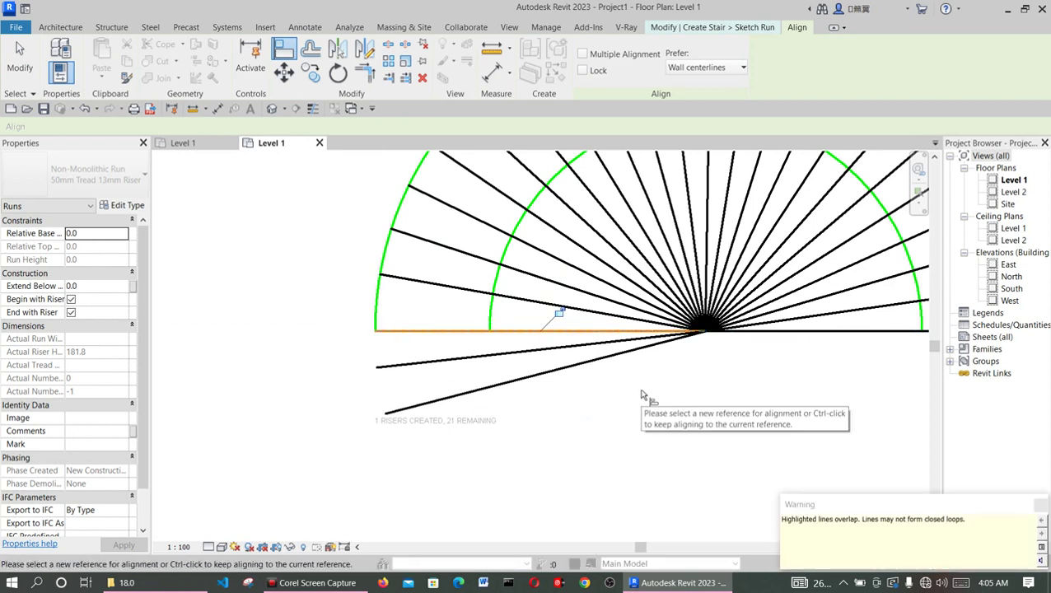
key(Escape)
key(Escape)
scroll(486, 375, up, 2)
scroll(487, 375, up, 1)
drag(261, 276, 528, 350)
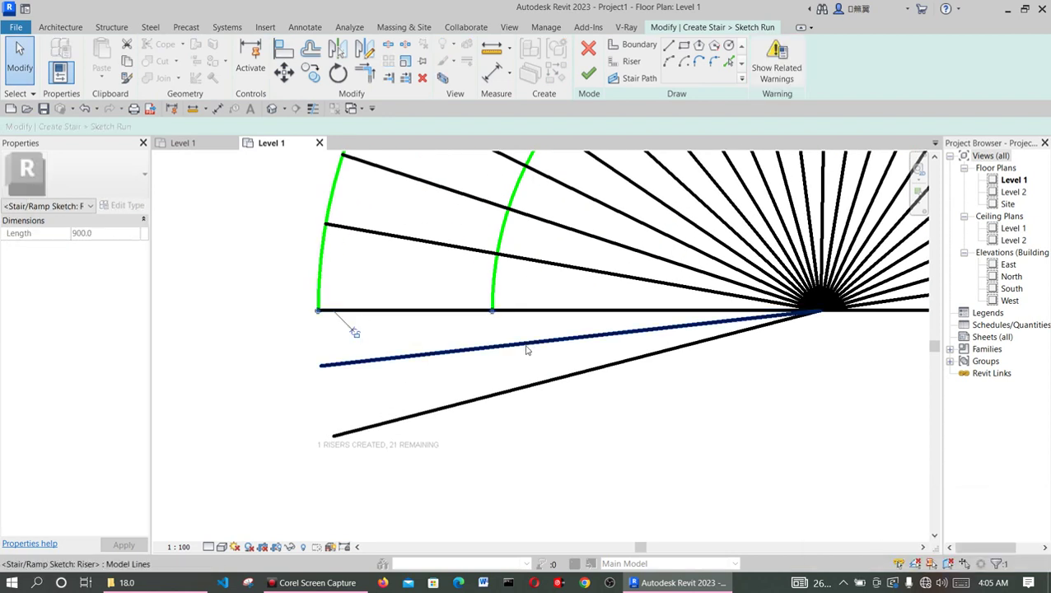
key(Escape)
scroll(525, 347, down, 3)
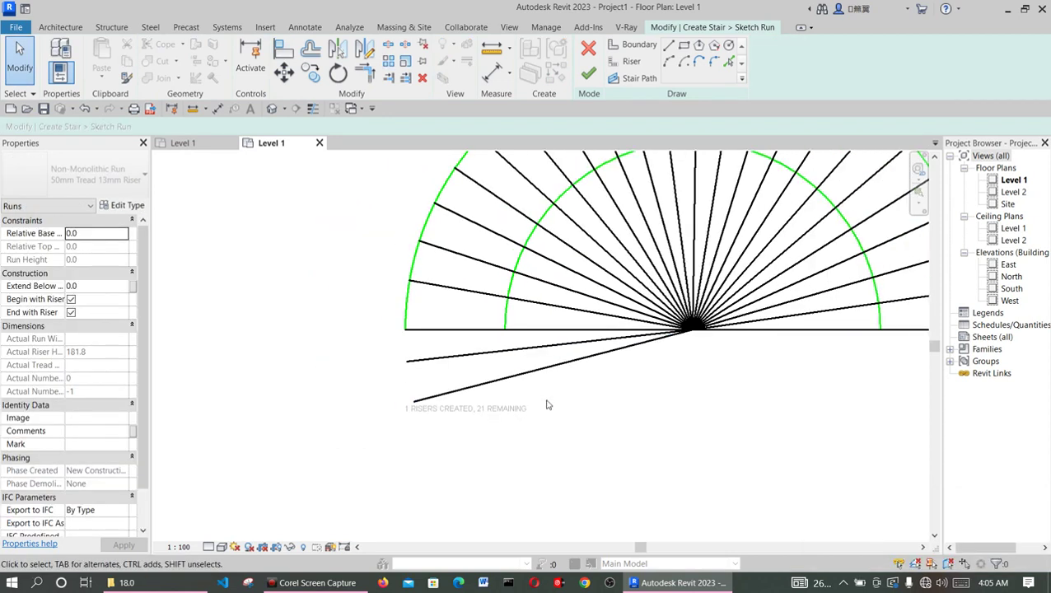
click(519, 348)
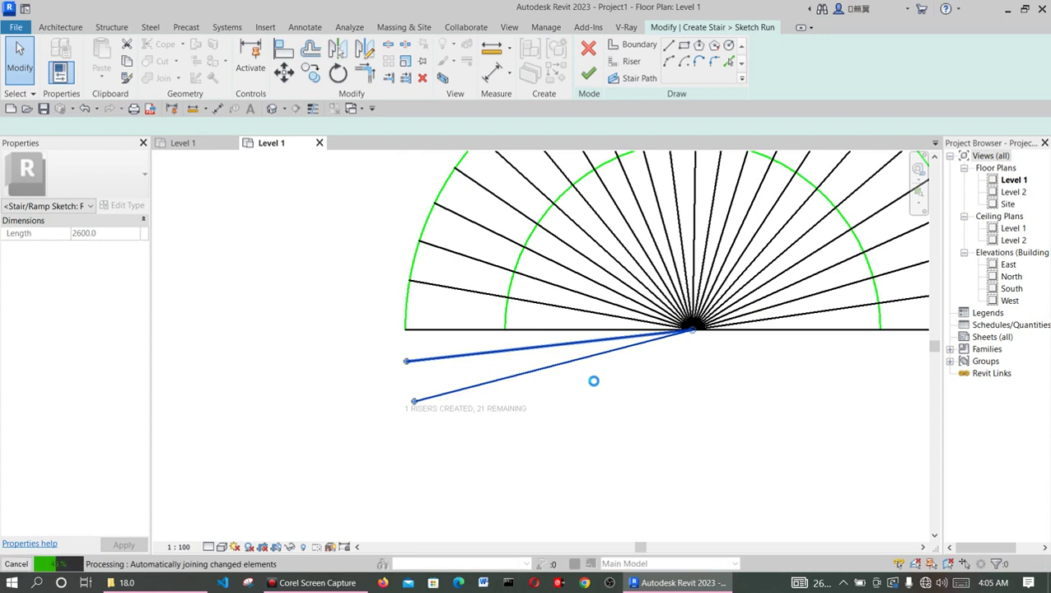
key(Escape)
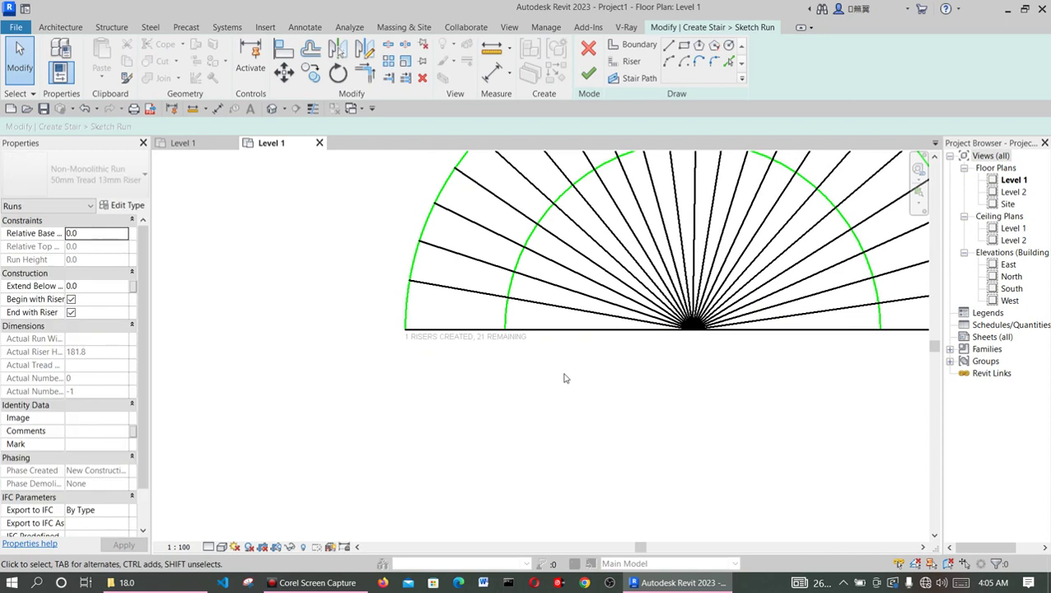
scroll(529, 342, up, 1)
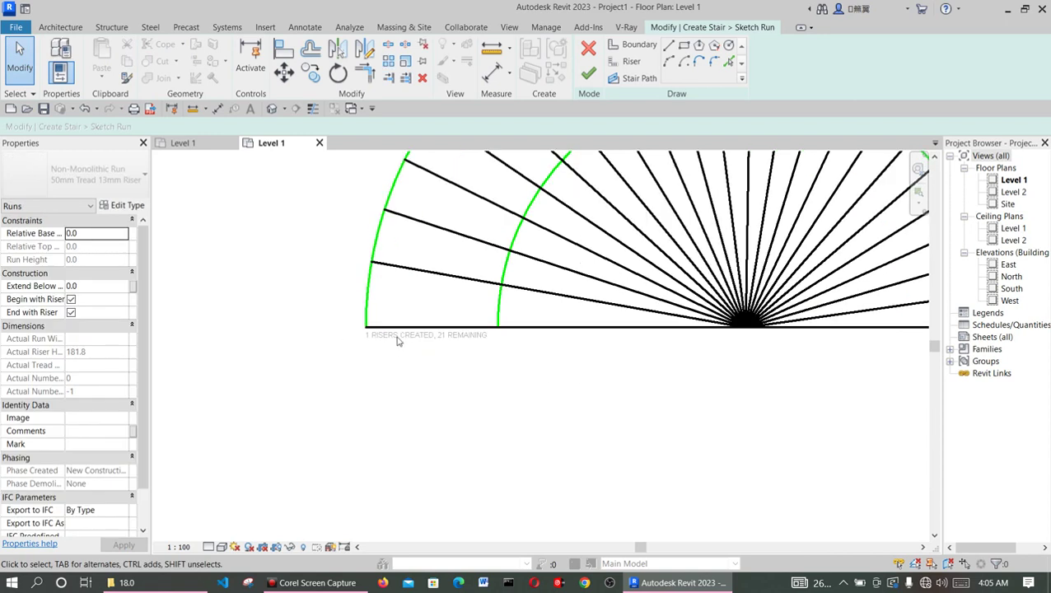
Step: Trim the top riser lines with Trim/Extend Multiple Elements, using the inner arc as boundary
scroll(372, 424, down, 2)
scroll(394, 392, up, 1)
scroll(494, 386, down, 1)
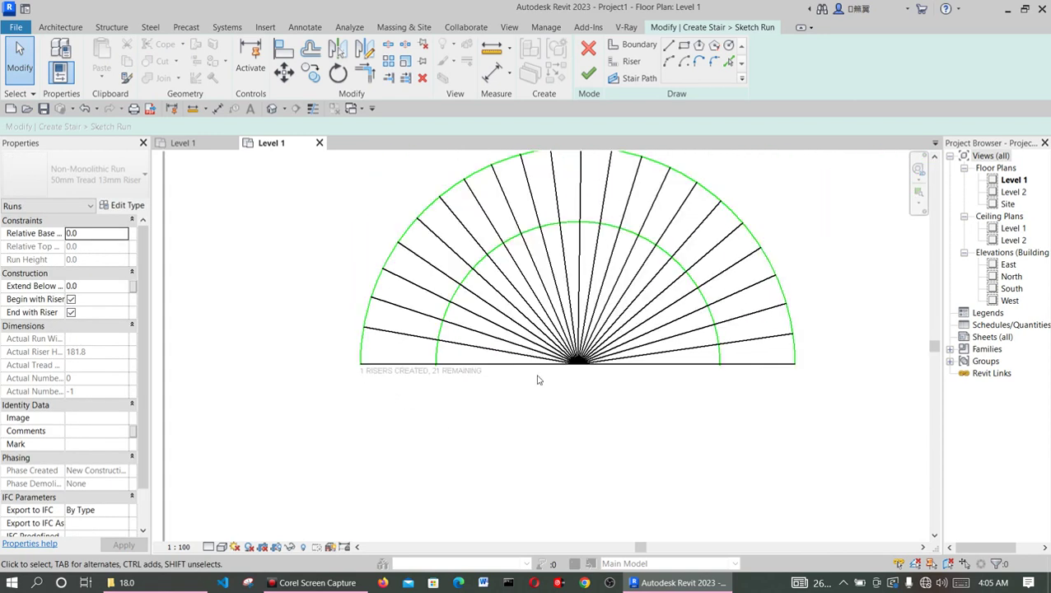
click(406, 78)
scroll(515, 239, up, 2)
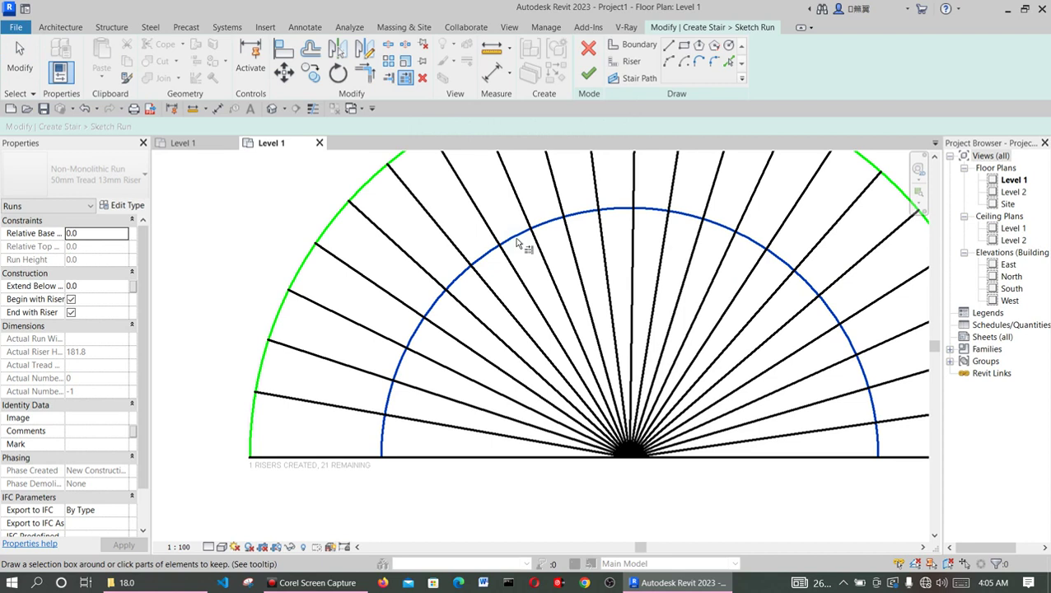
scroll(486, 252, down, 2)
drag(594, 189, 525, 198)
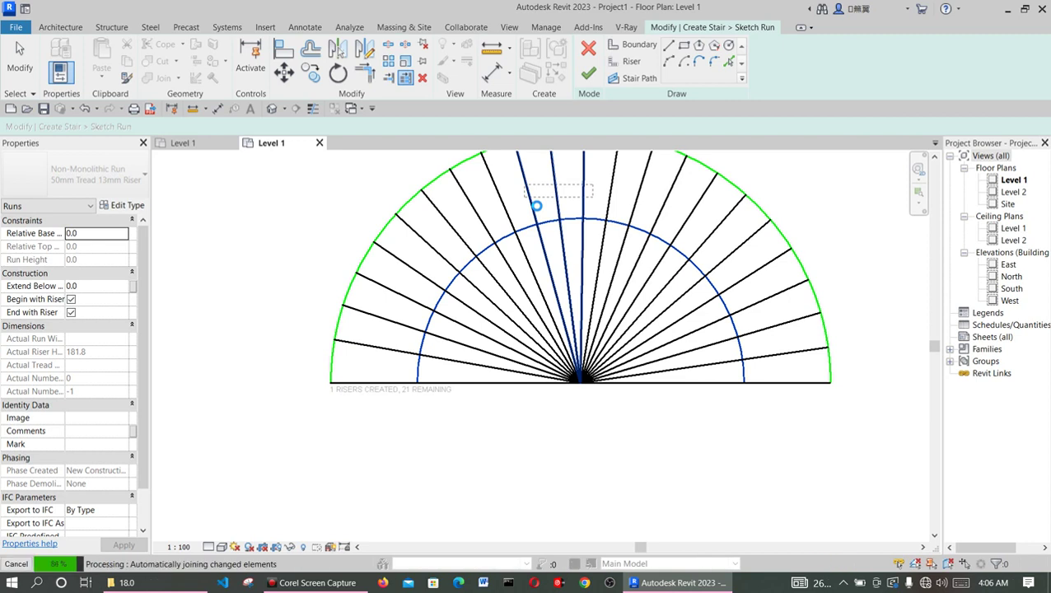
drag(530, 202, 530, 202)
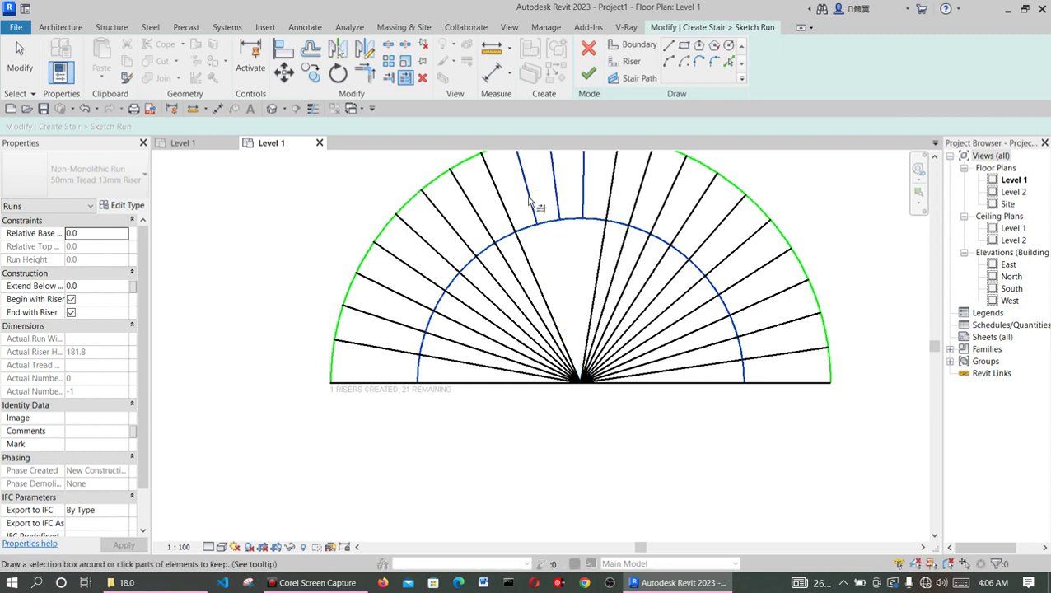
click(555, 268)
scroll(477, 245, up, 2)
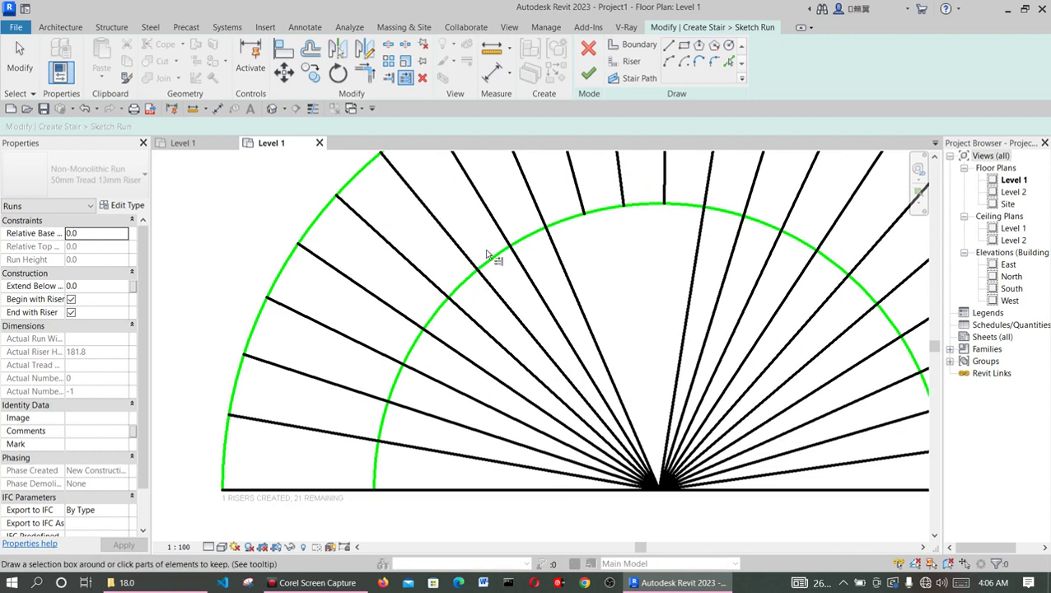
click(491, 261)
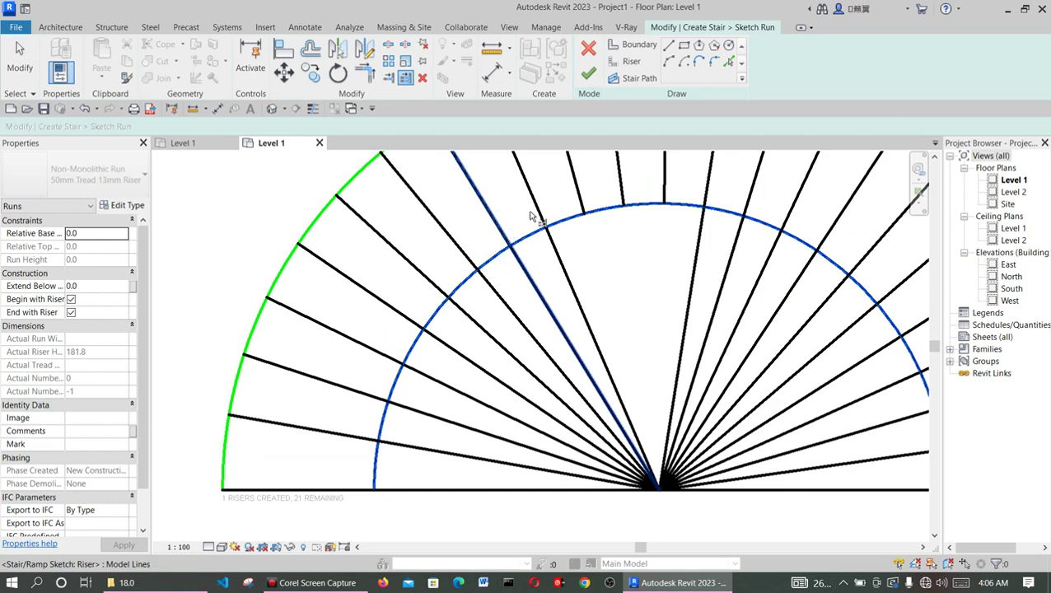
Step: Trim the upper-left and left-side riser lines back to the inner arc
click(491, 216)
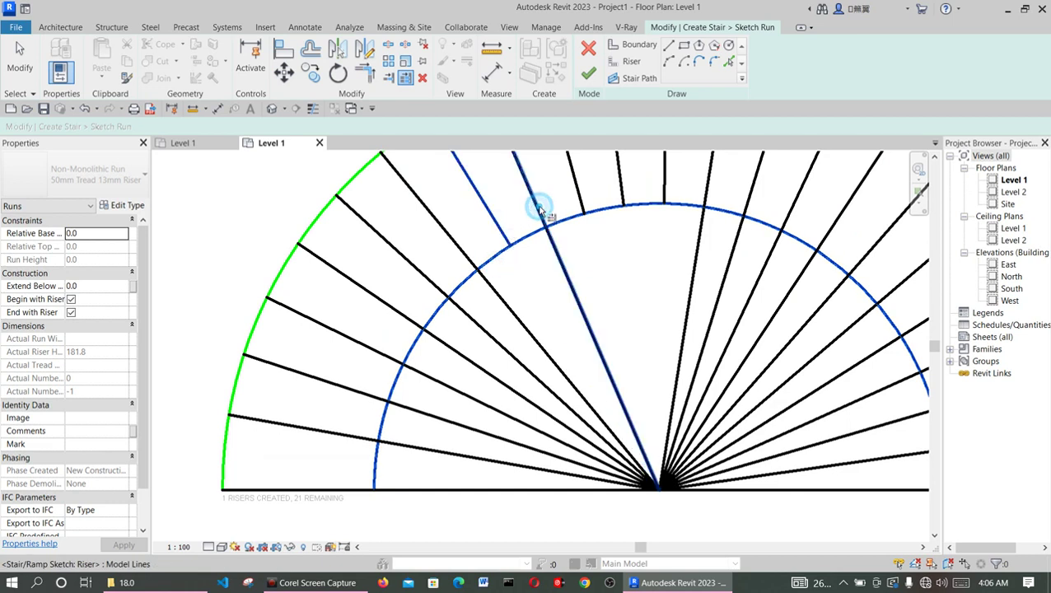
click(466, 257)
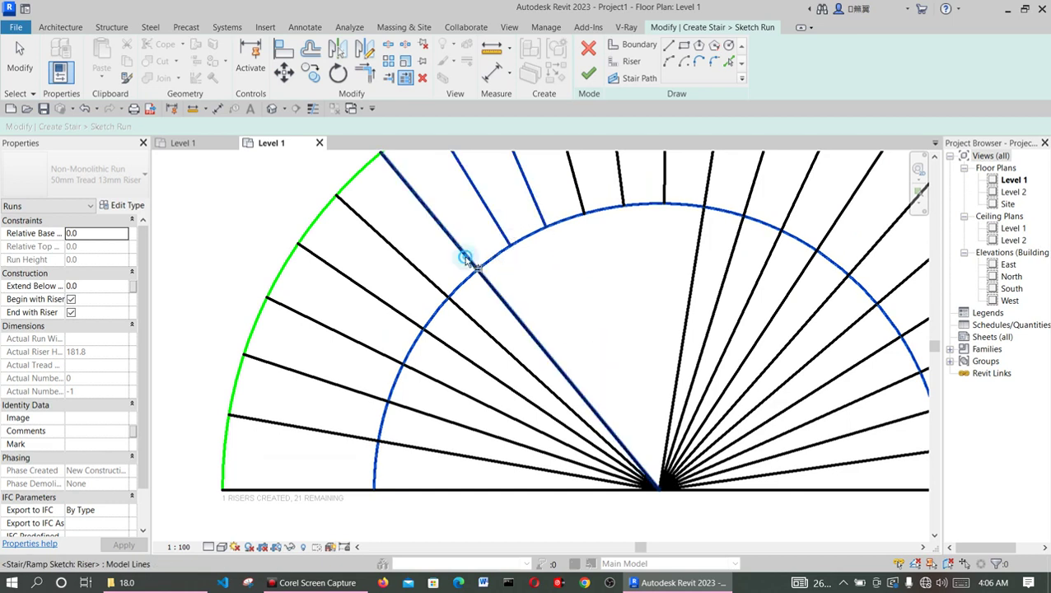
click(429, 283)
click(401, 316)
click(393, 361)
click(384, 399)
click(369, 439)
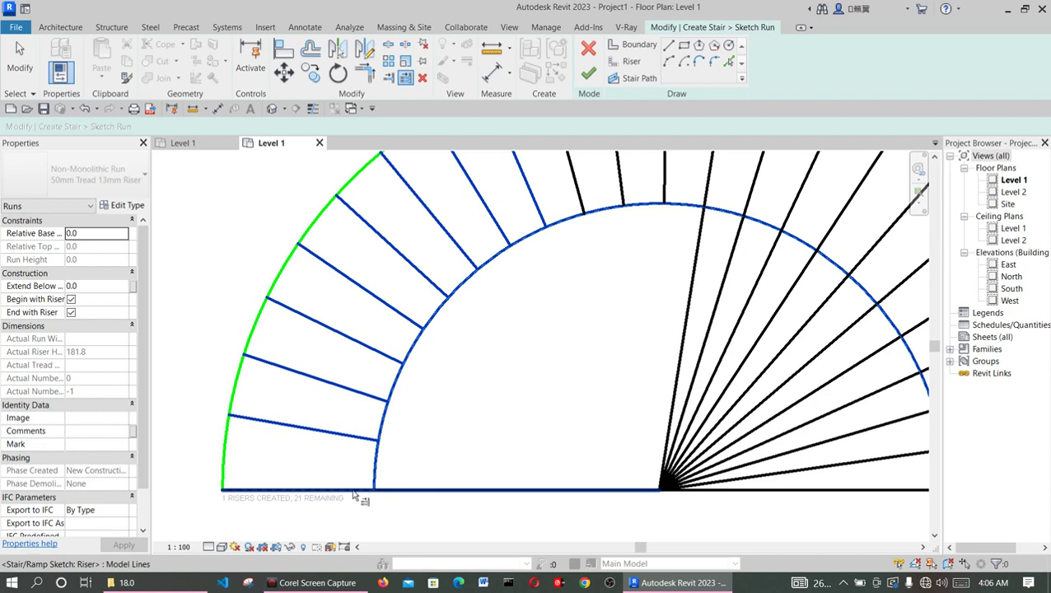
click(355, 492)
scroll(668, 206, down, 3)
scroll(651, 241, up, 2)
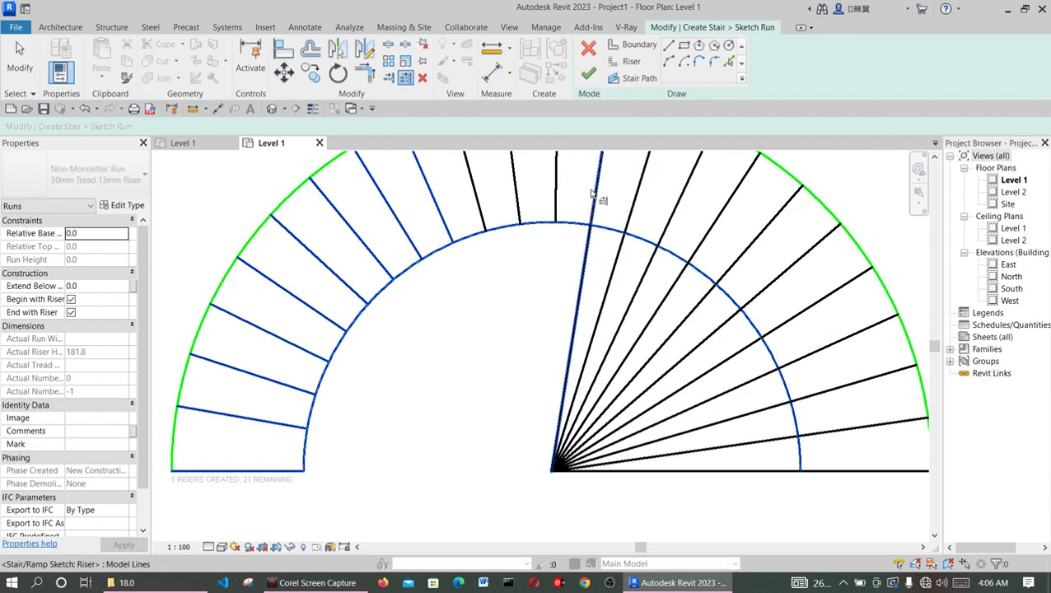
Step: Trim the upper-right and right-side riser lines back to the inner arc
click(671, 218)
click(628, 220)
click(595, 202)
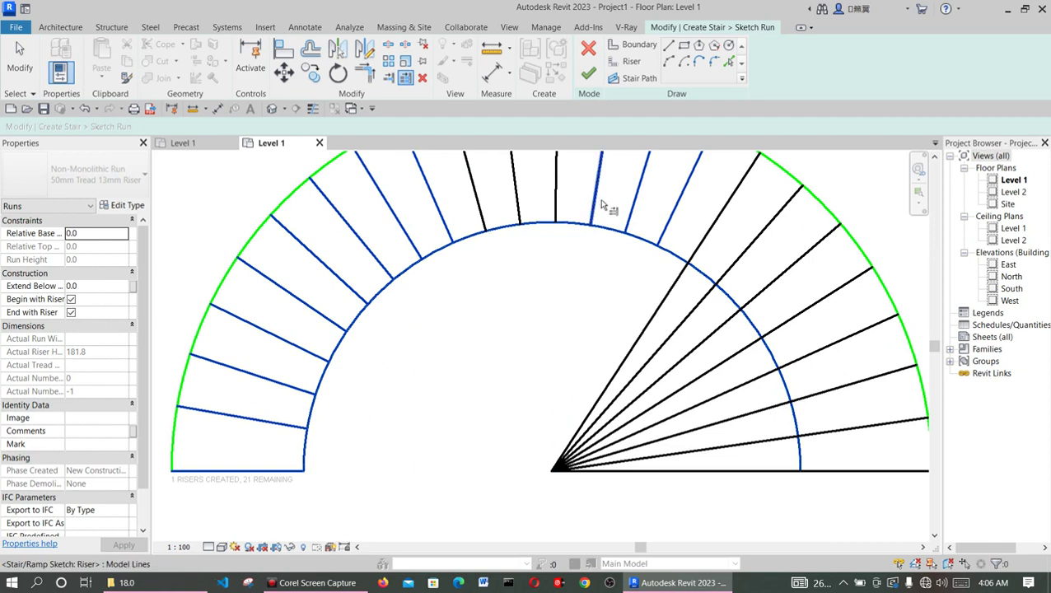
click(704, 241)
click(736, 279)
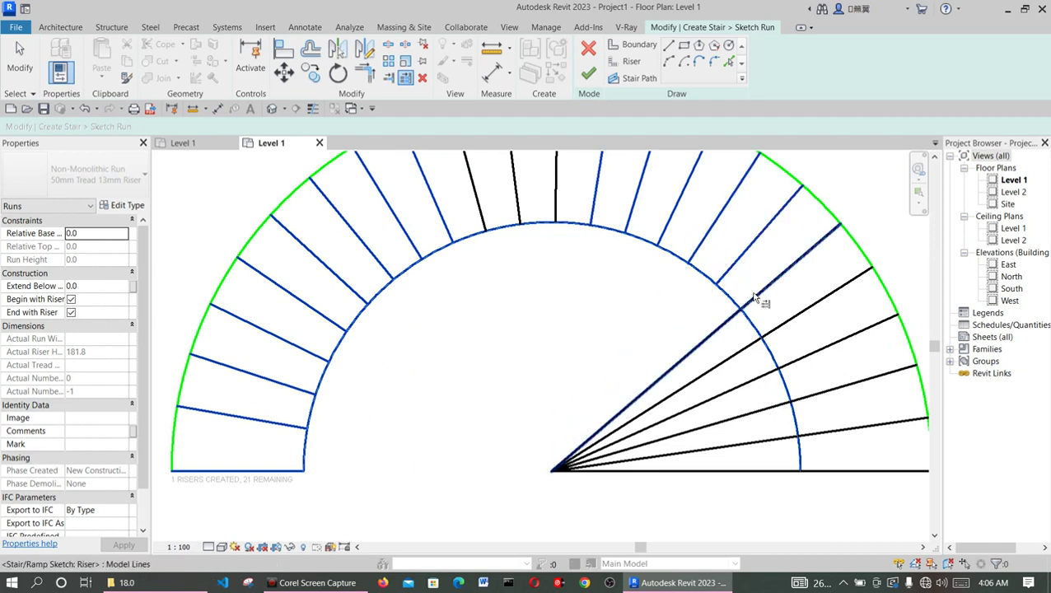
click(781, 328)
scroll(648, 354, down, 2)
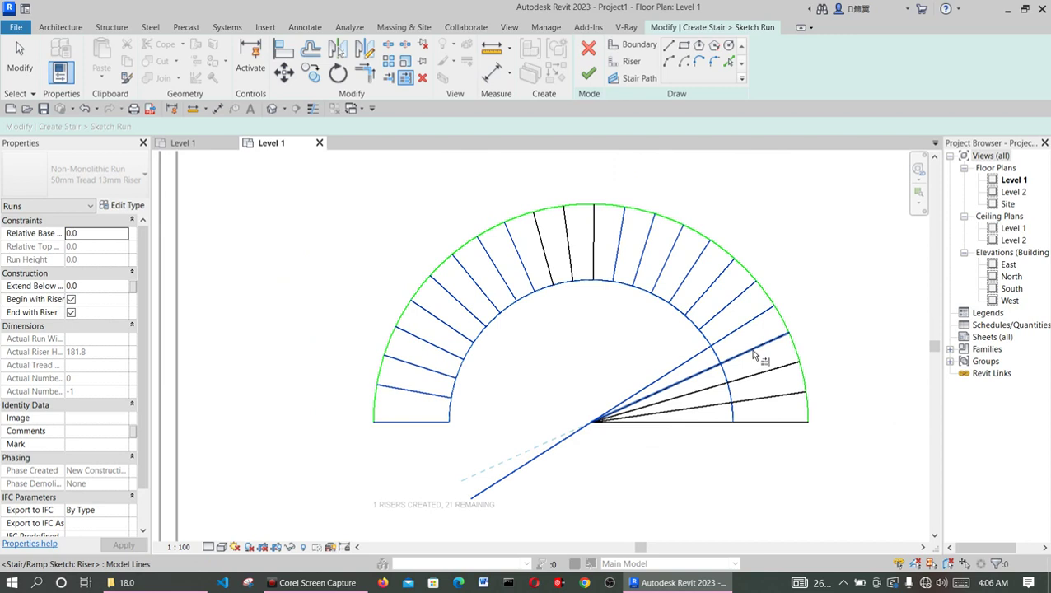
scroll(651, 442, up, 1)
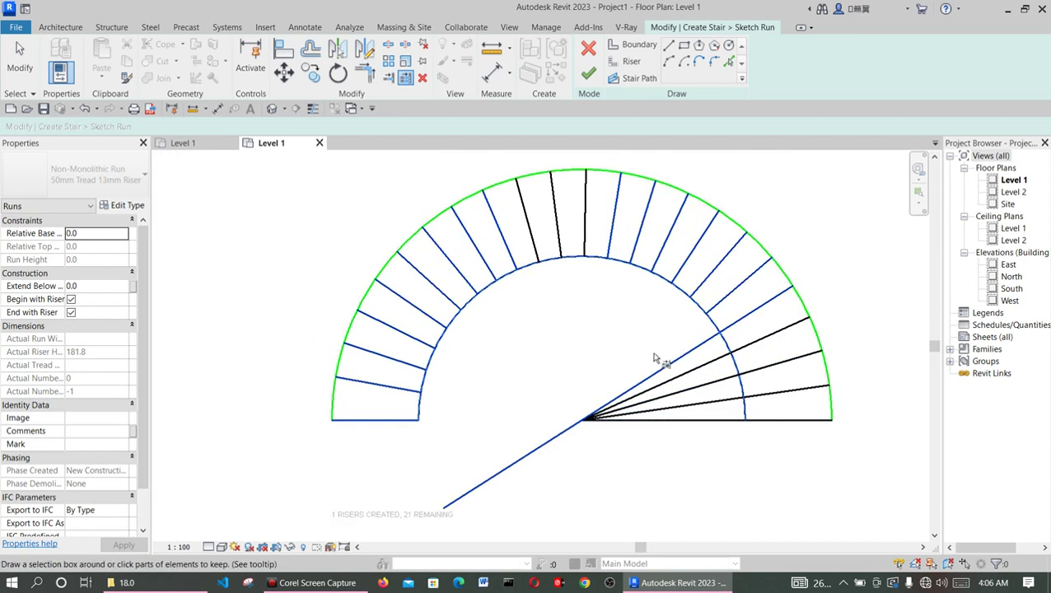
key(Escape)
key(Escape)
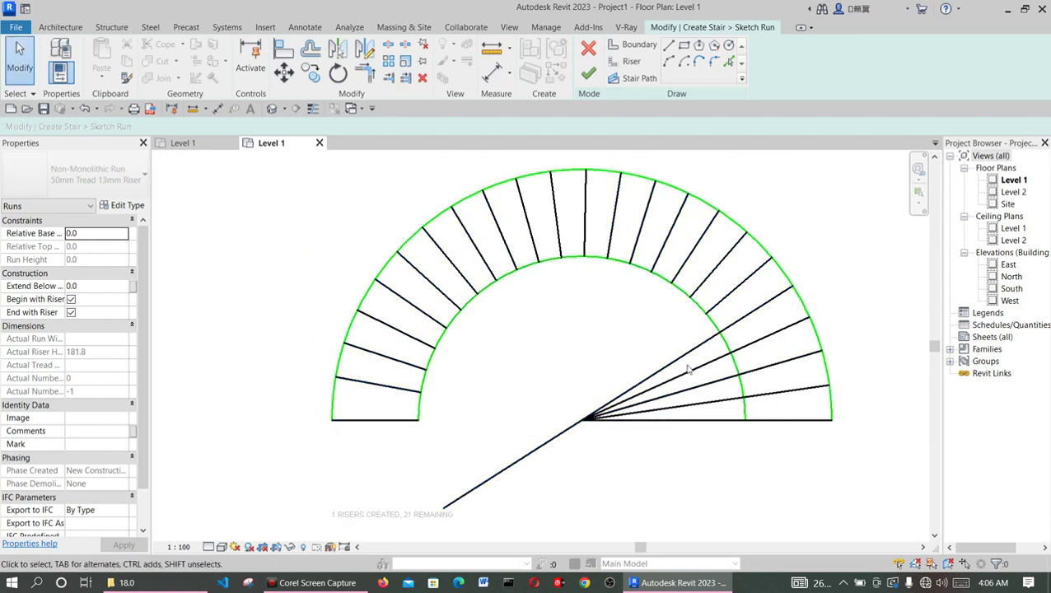
scroll(751, 353, up, 2)
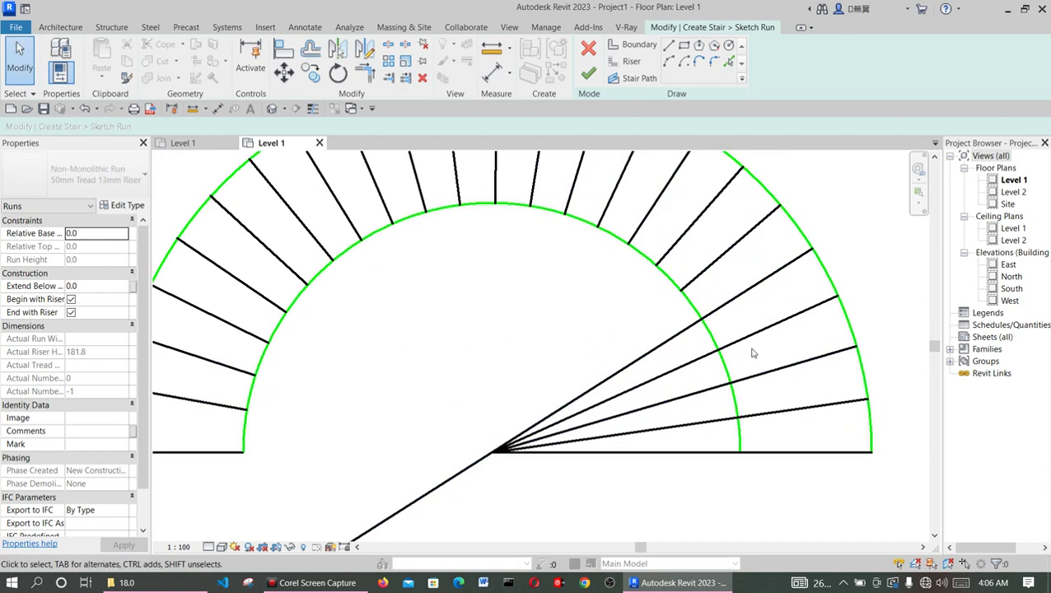
Step: Trim the remaining lower-right riser lines at the inner arc, giving 23 risers created
click(405, 77)
click(730, 371)
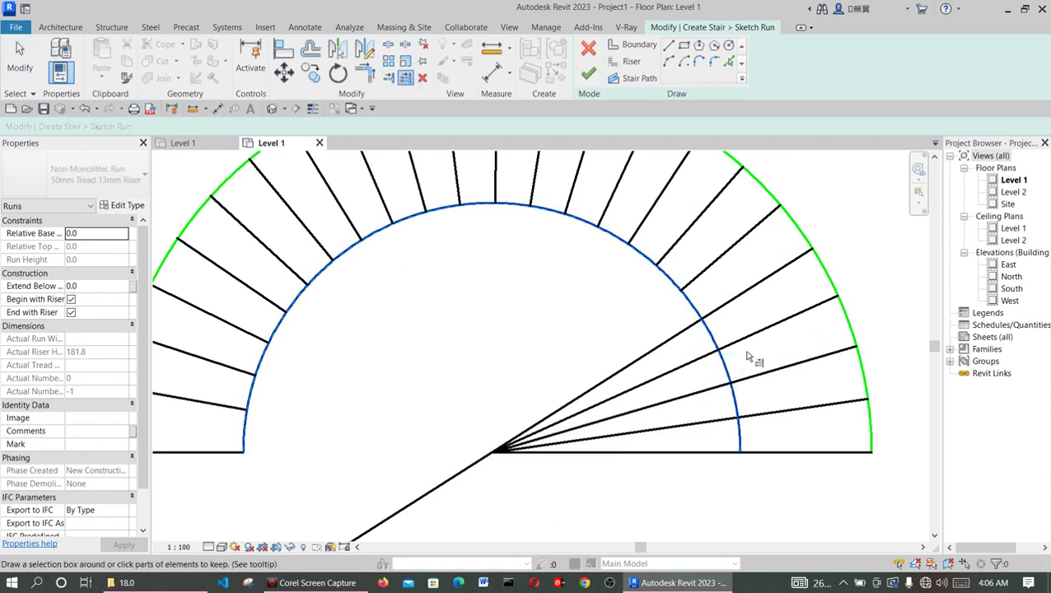
click(761, 331)
click(729, 298)
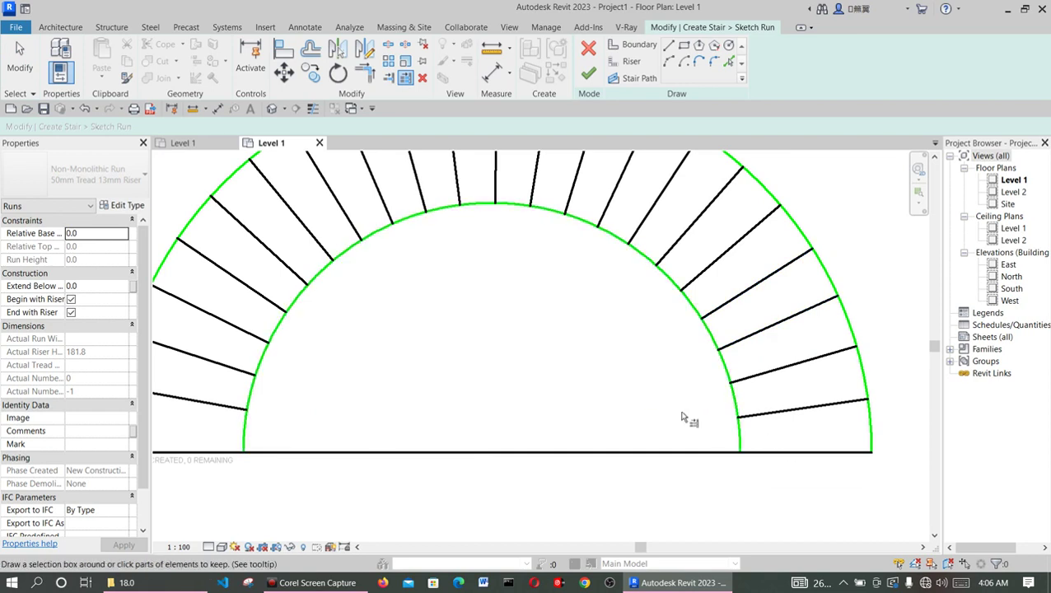
click(750, 449)
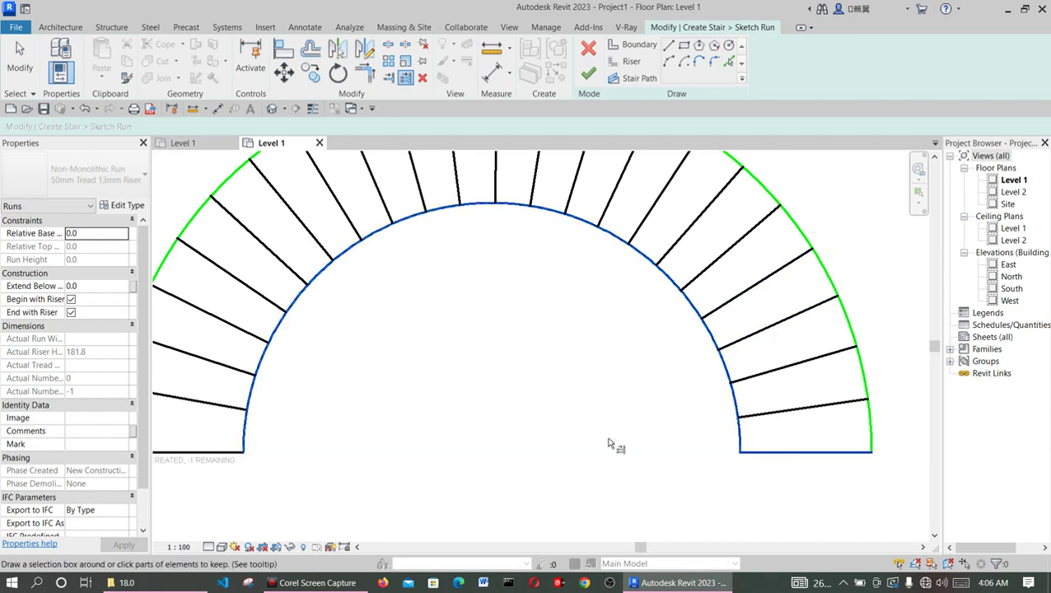
scroll(598, 422, down, 3)
scroll(593, 458, down, 2)
scroll(540, 394, up, 2)
right_click(545, 366)
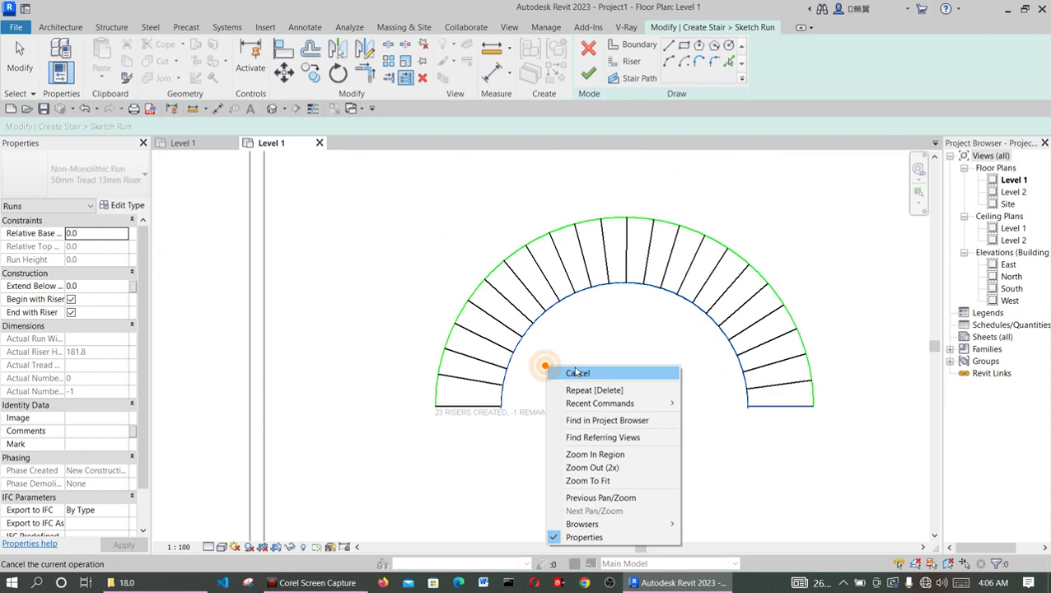
click(581, 374)
Step: Discard a straight stair path line and draw a centre-point arc path at radius 2100
scroll(305, 431, down, 3)
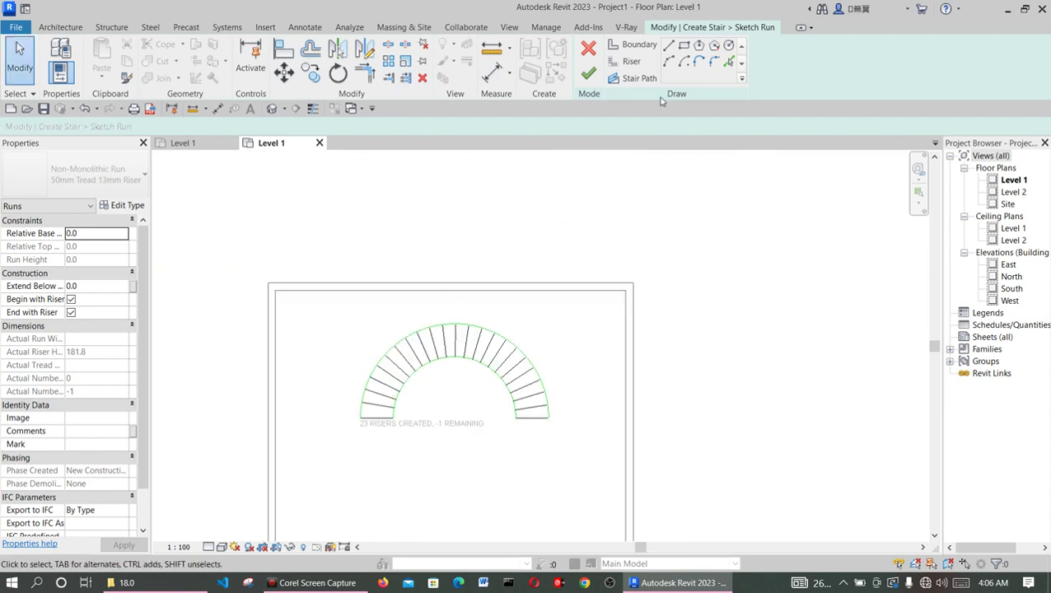
click(638, 78)
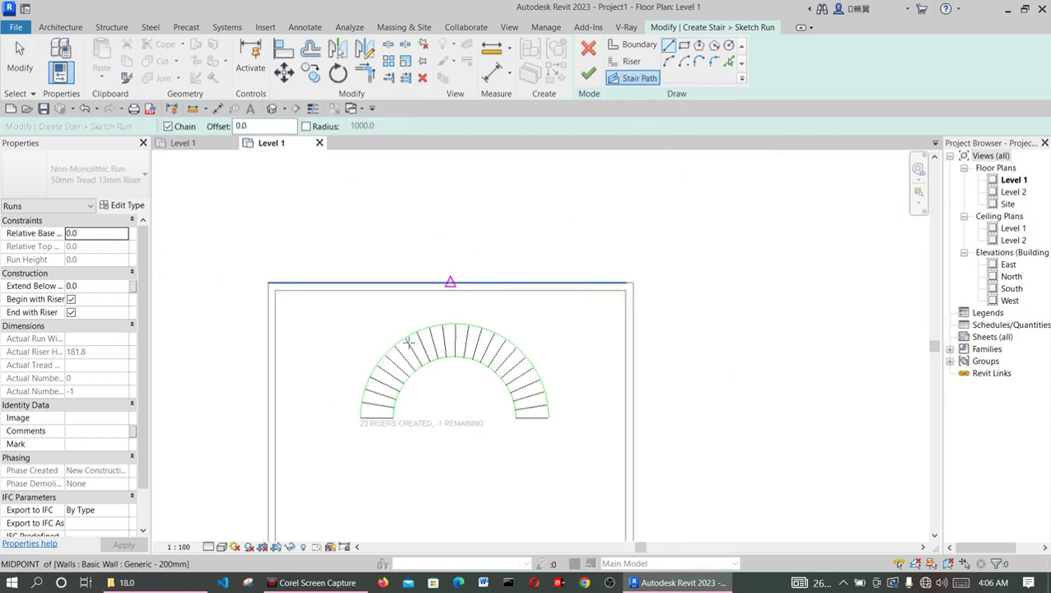
scroll(378, 421, up, 2)
scroll(378, 426, up, 2)
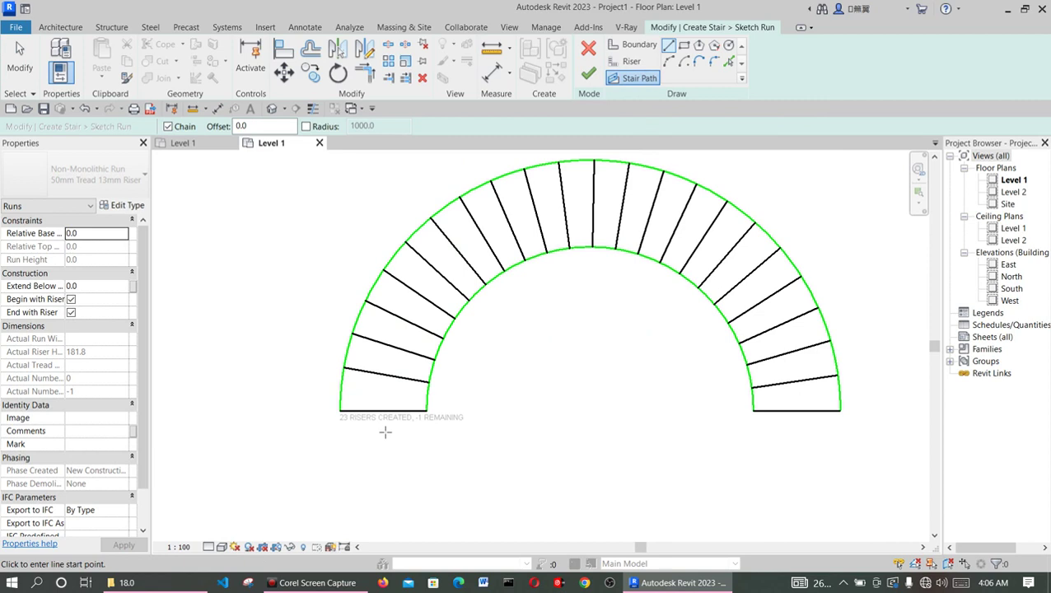
click(377, 423)
right_click(399, 345)
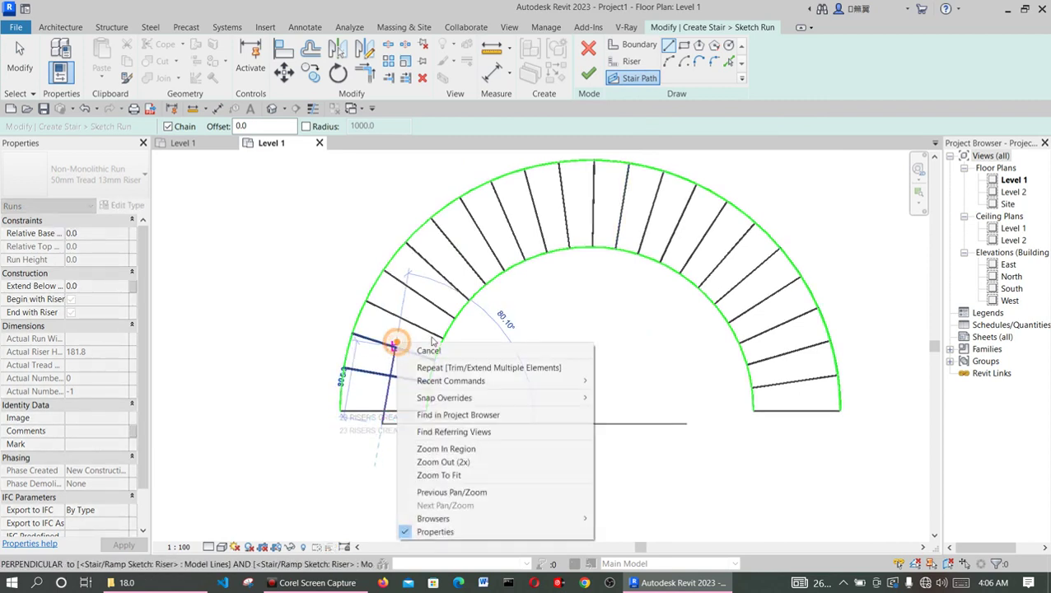
click(427, 351)
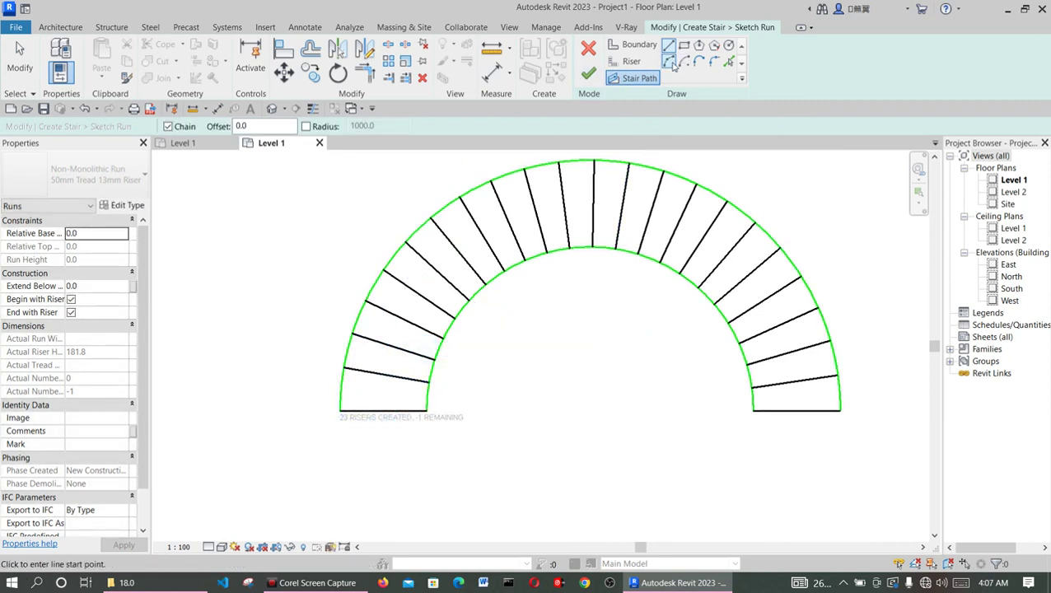
click(729, 45)
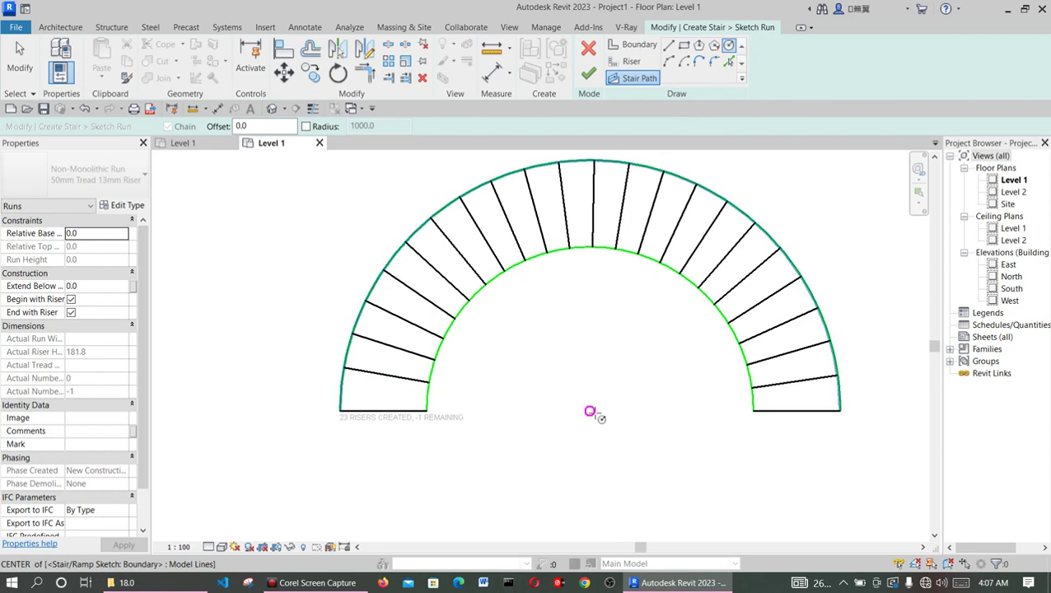
click(590, 409)
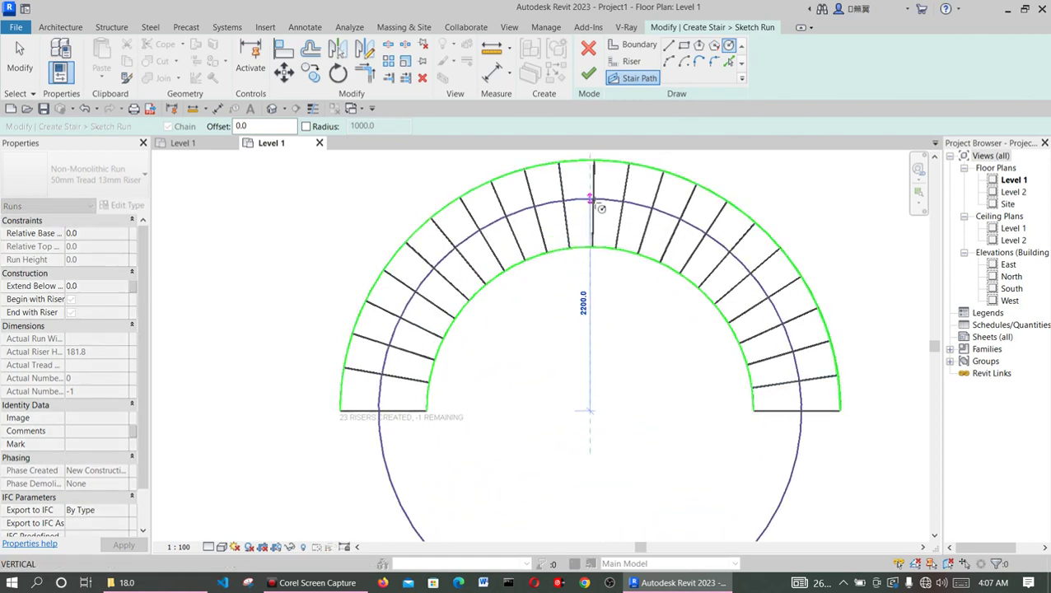
click(591, 220)
Step: Exit drawing, delete the stray circular stair path, and finish the run sketch
scroll(560, 218, down, 2)
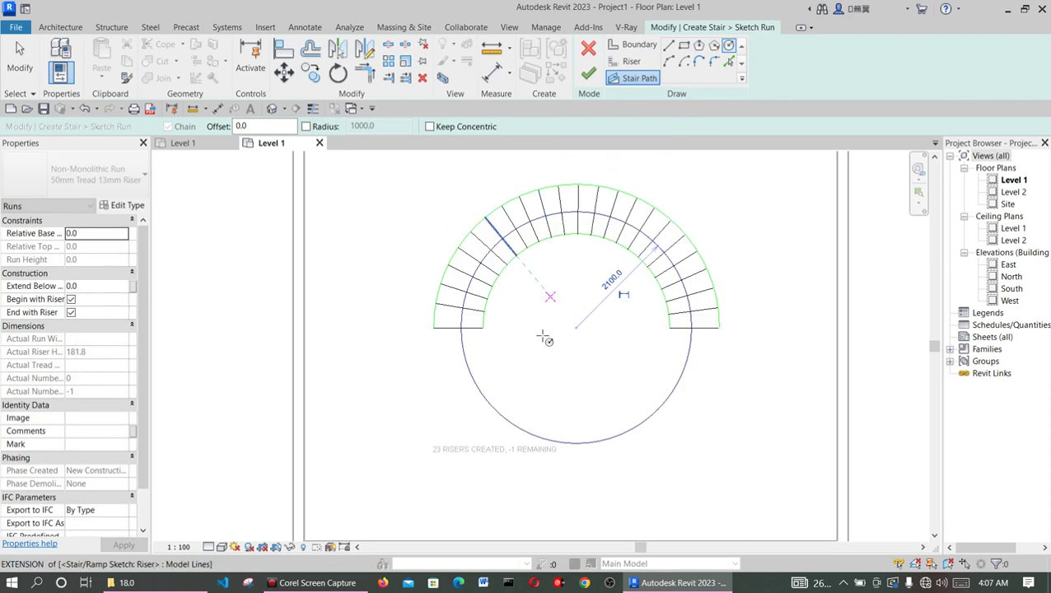
scroll(488, 365, up, 2)
right_click(565, 311)
click(613, 318)
right_click(479, 336)
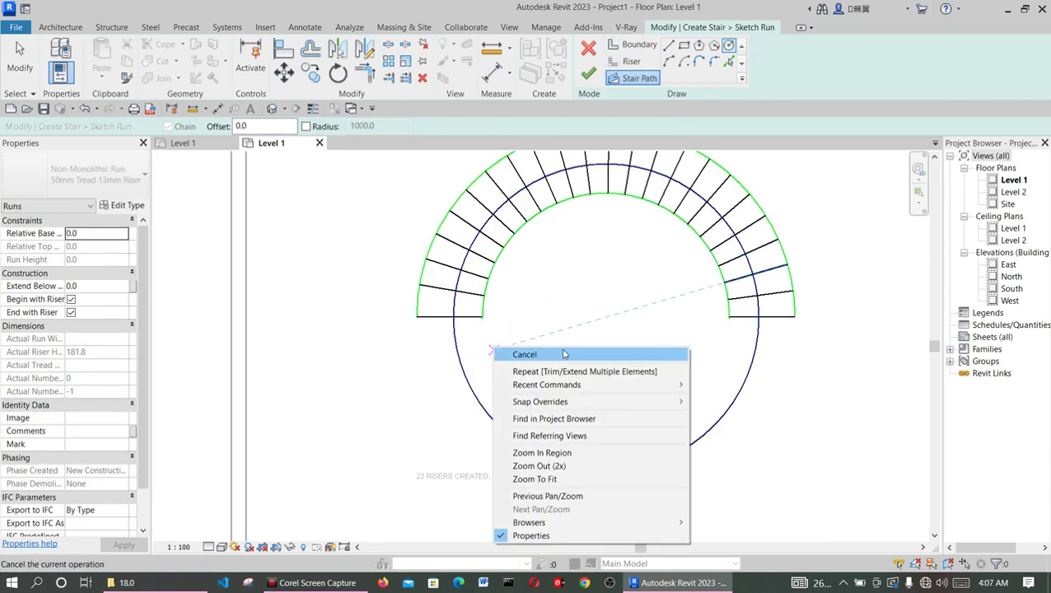
click(564, 355)
click(459, 357)
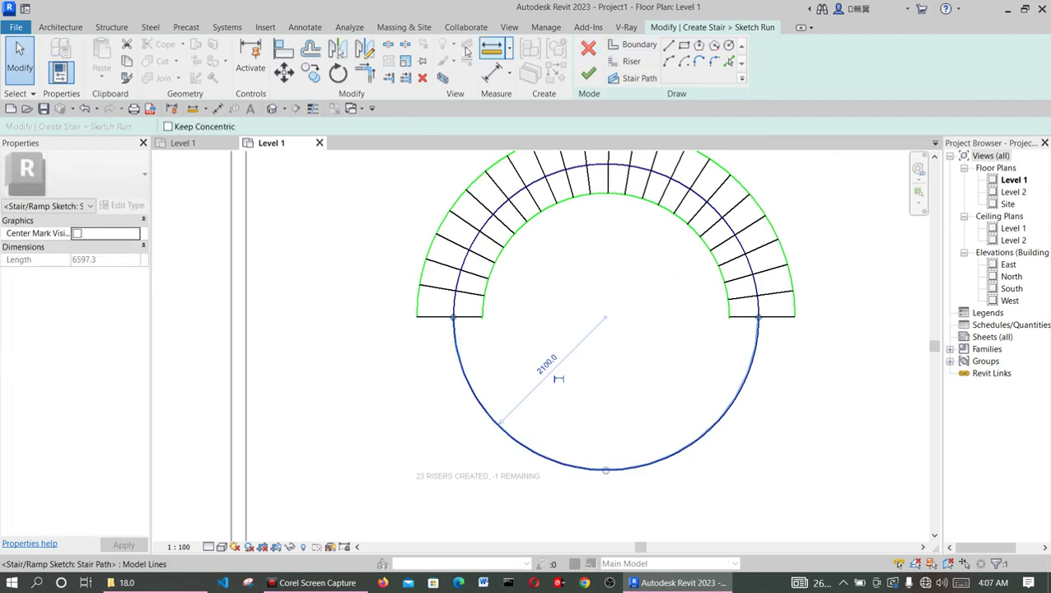
click(422, 77)
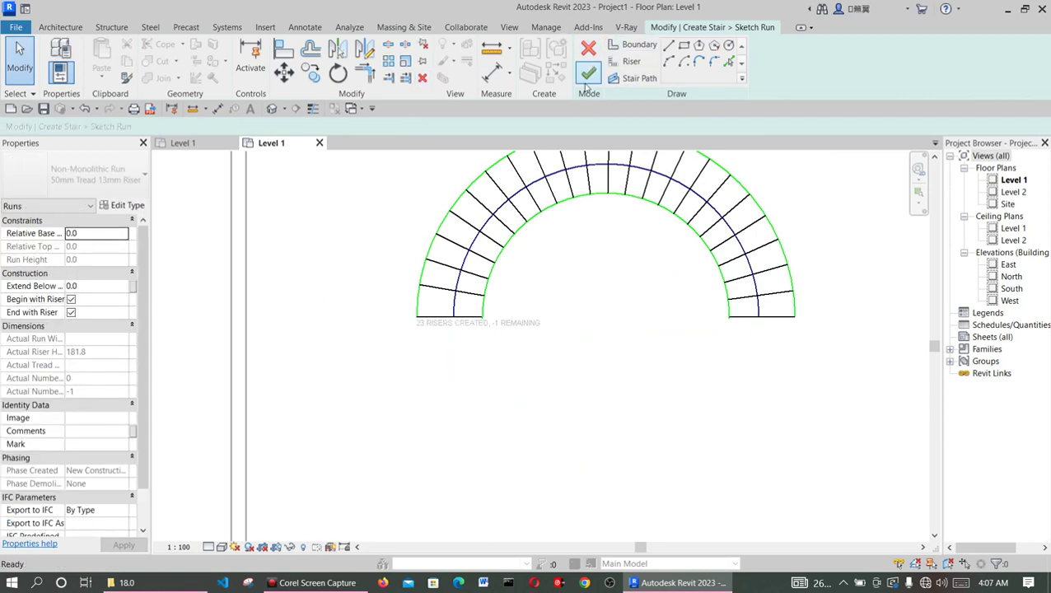
click(588, 74)
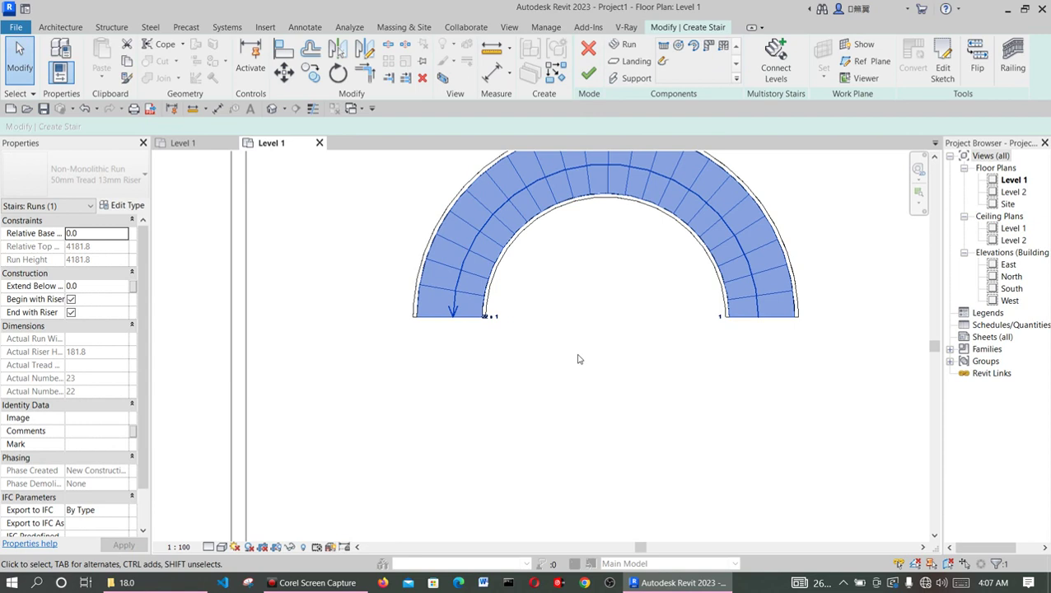
Step: Open the Level 2 floor plan with the finished semicircular stair and clear the selection
scroll(522, 348, down, 4)
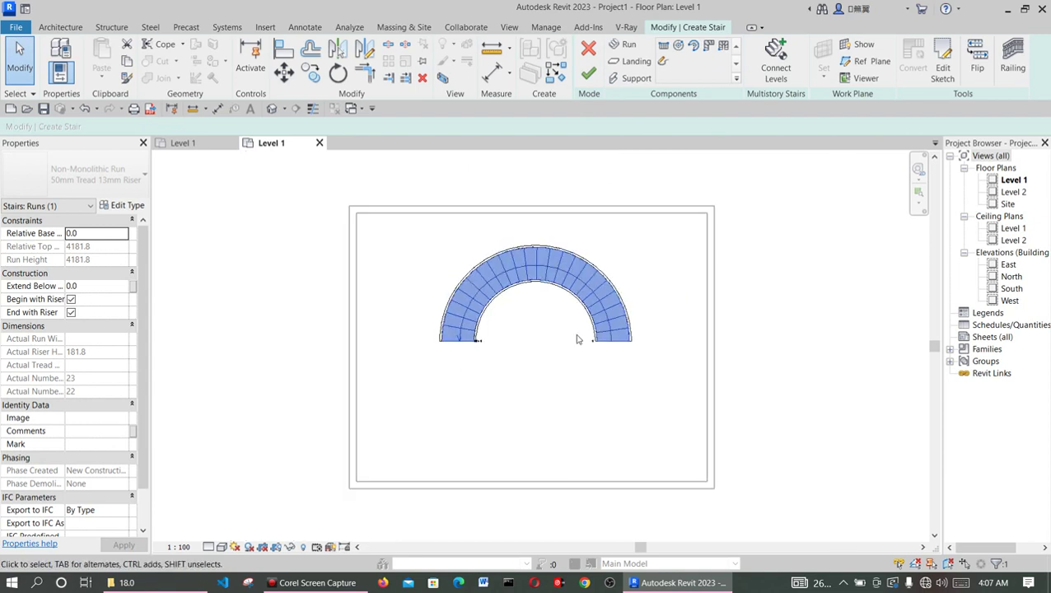
scroll(603, 341, up, 2)
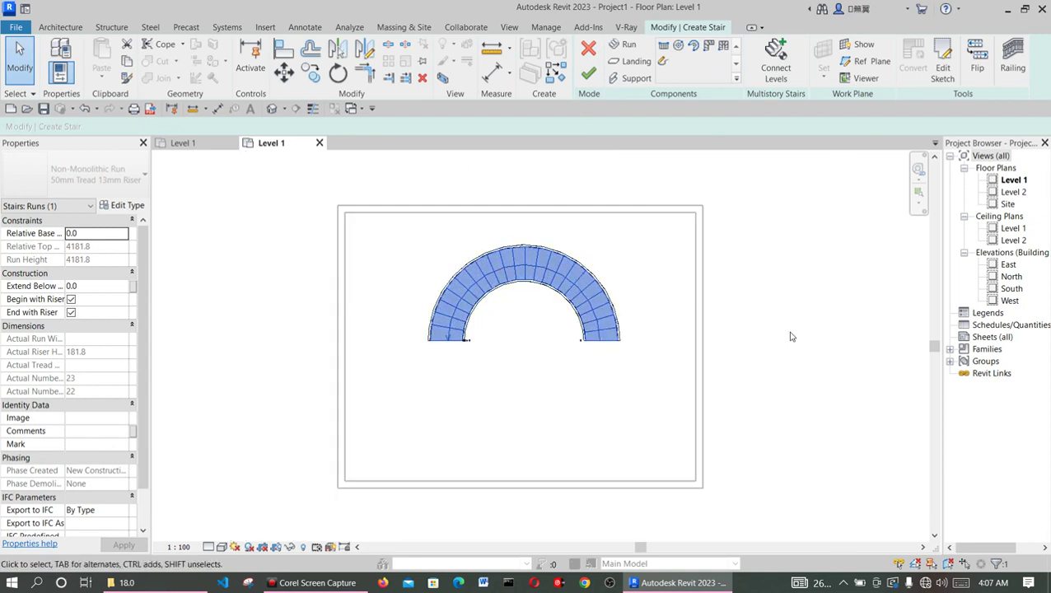
double_click(1014, 192)
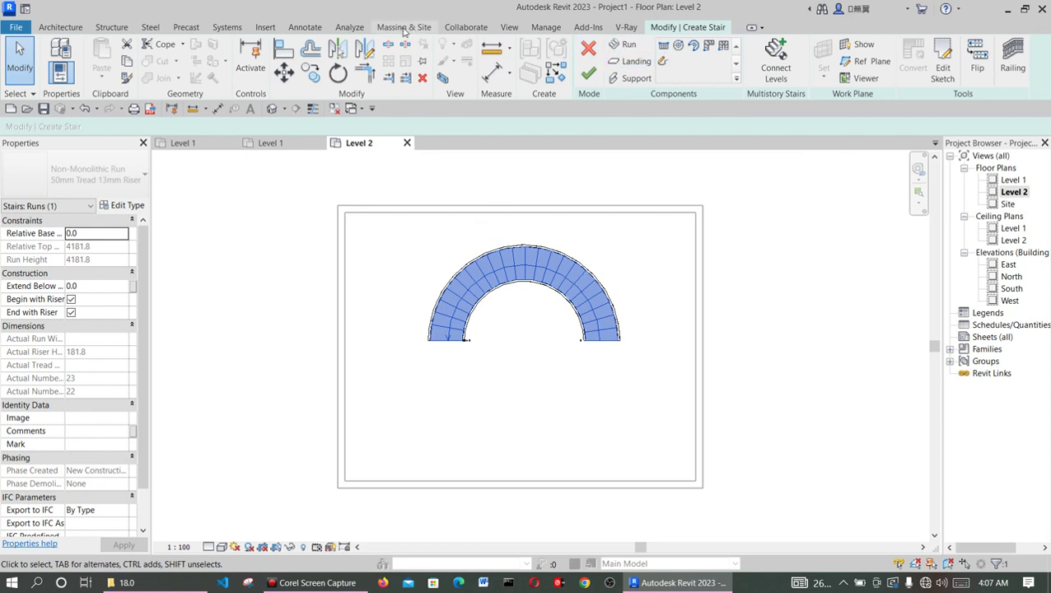
click(60, 28)
click(599, 258)
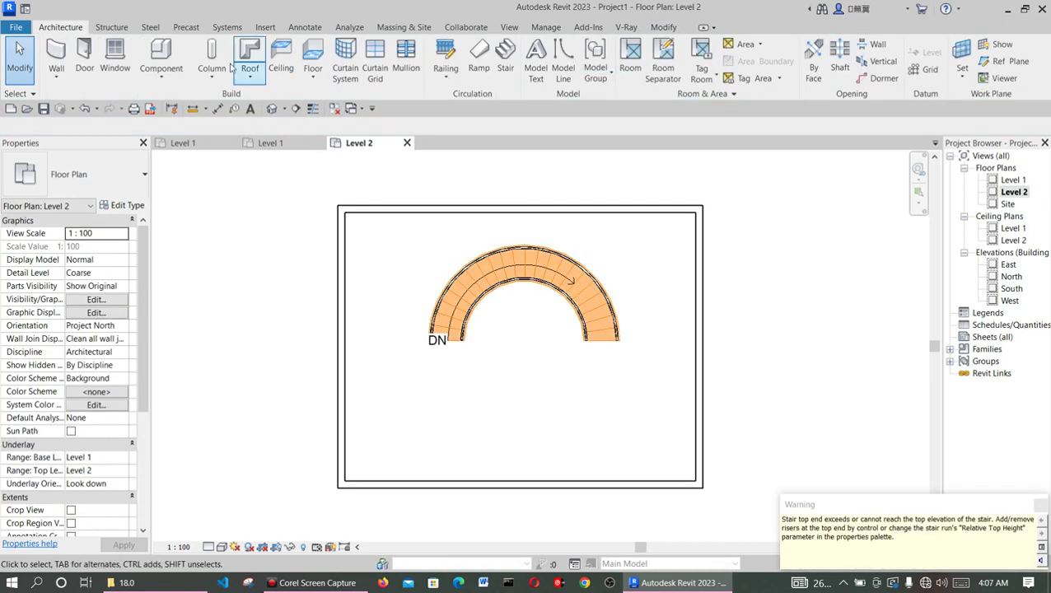
Step: Start an architectural floor and draw a rectangular boundary along the room walls
click(310, 81)
click(317, 95)
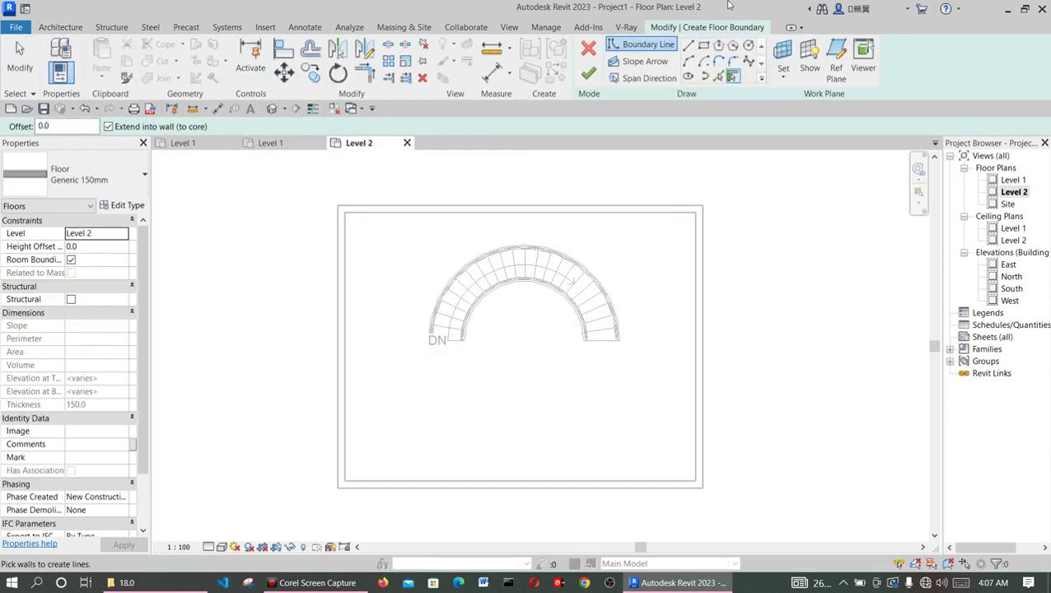
click(704, 47)
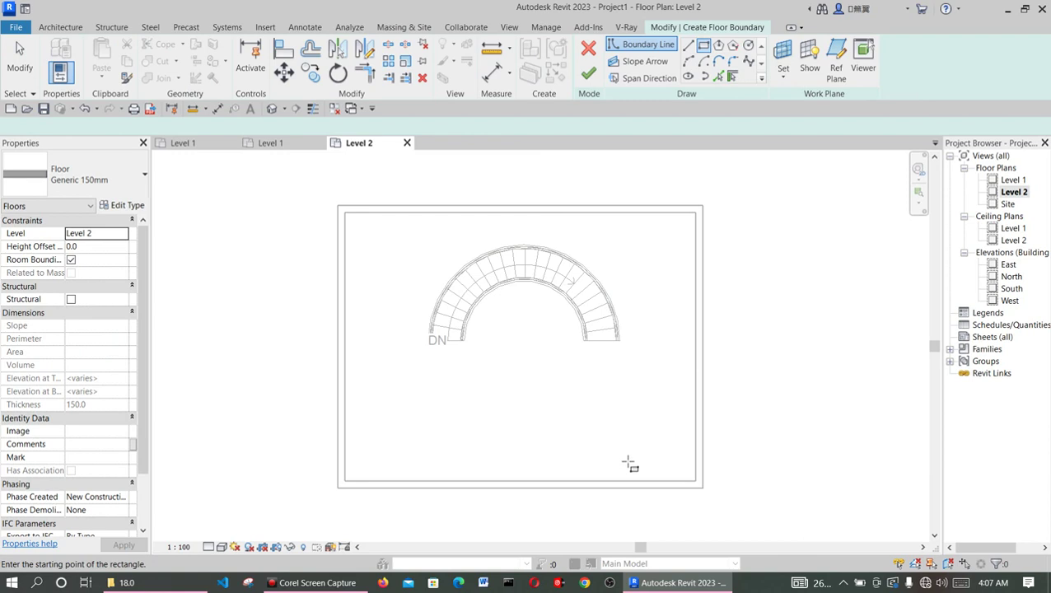
click(697, 485)
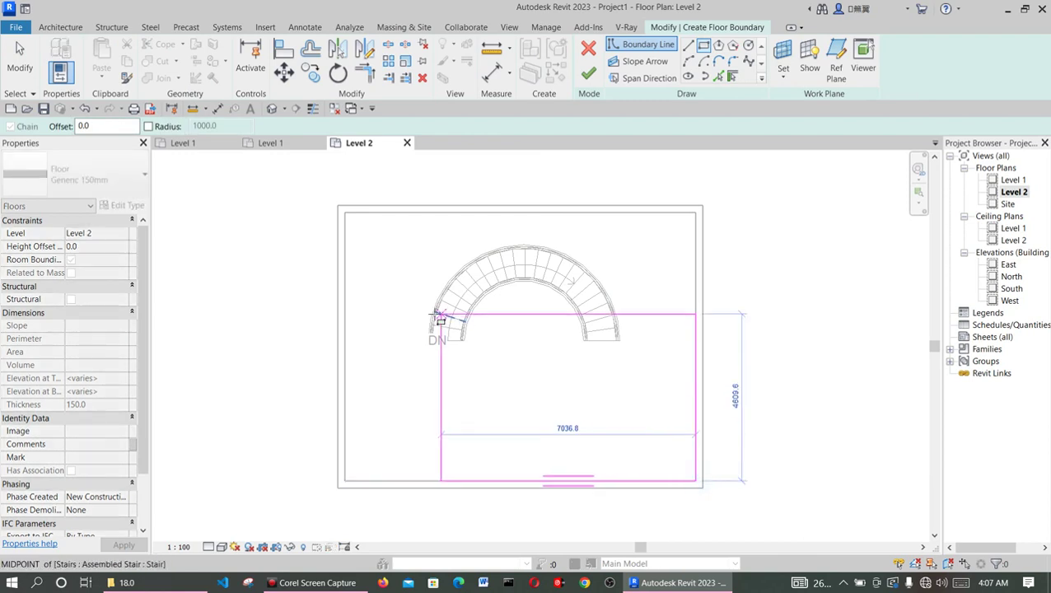
click(346, 213)
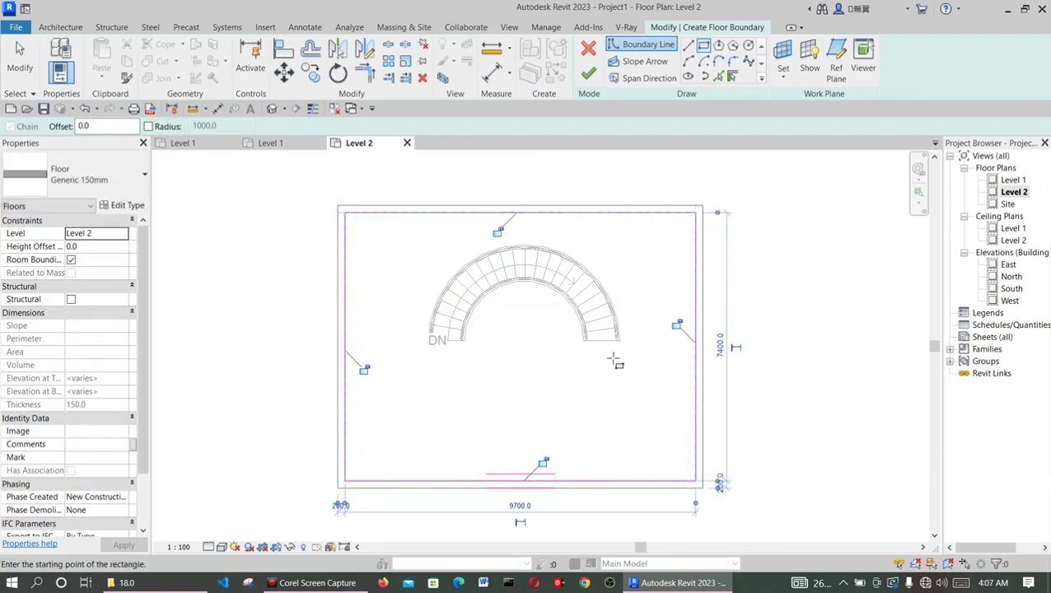
scroll(606, 342, up, 2)
scroll(568, 352, down, 1)
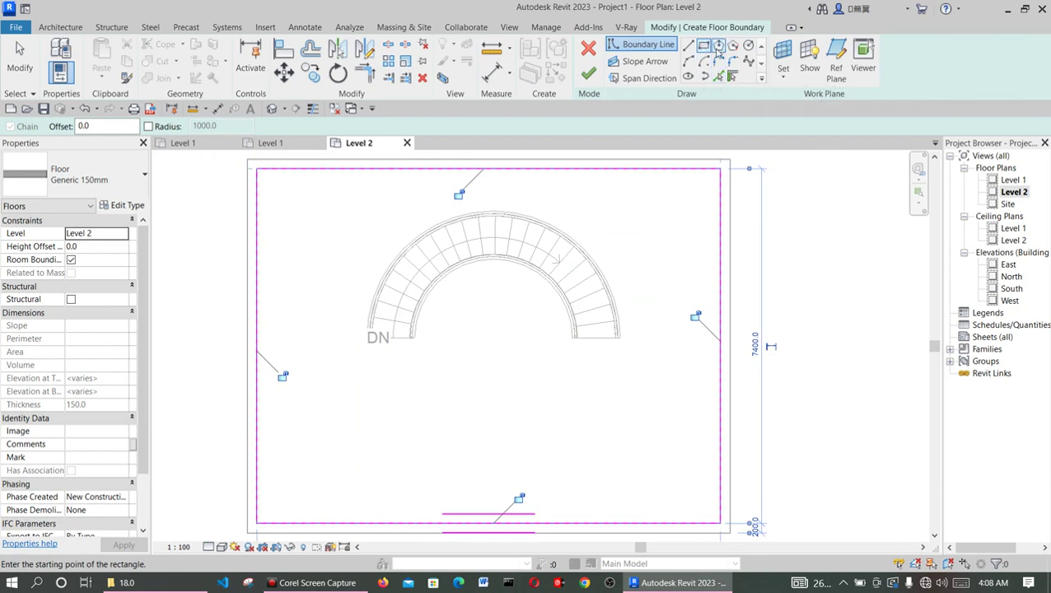
Step: Pick the stair's outer arc, inner arc, and both end lines as boundary lines
click(749, 47)
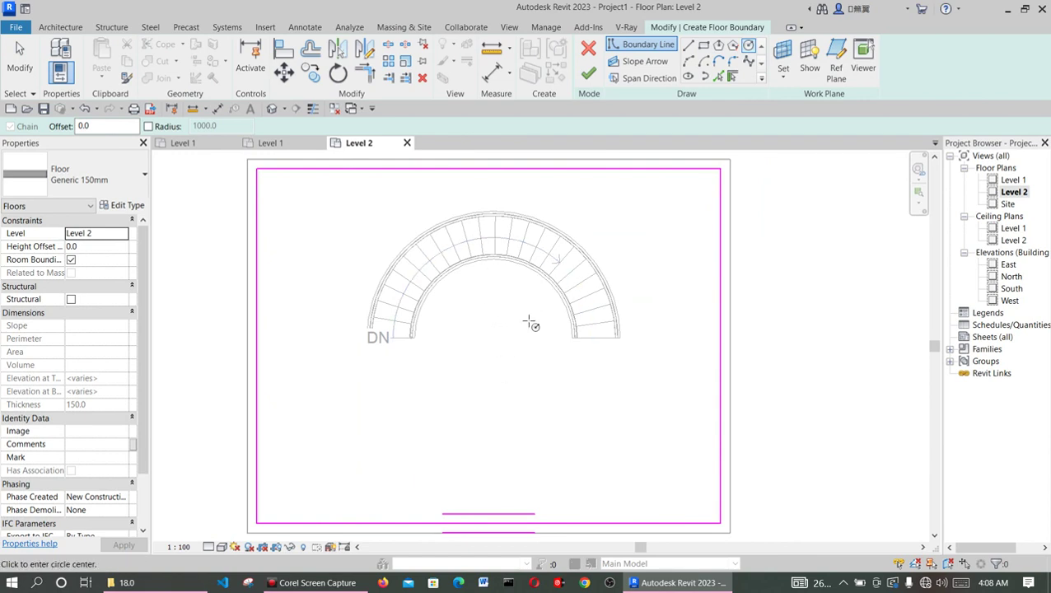
click(718, 76)
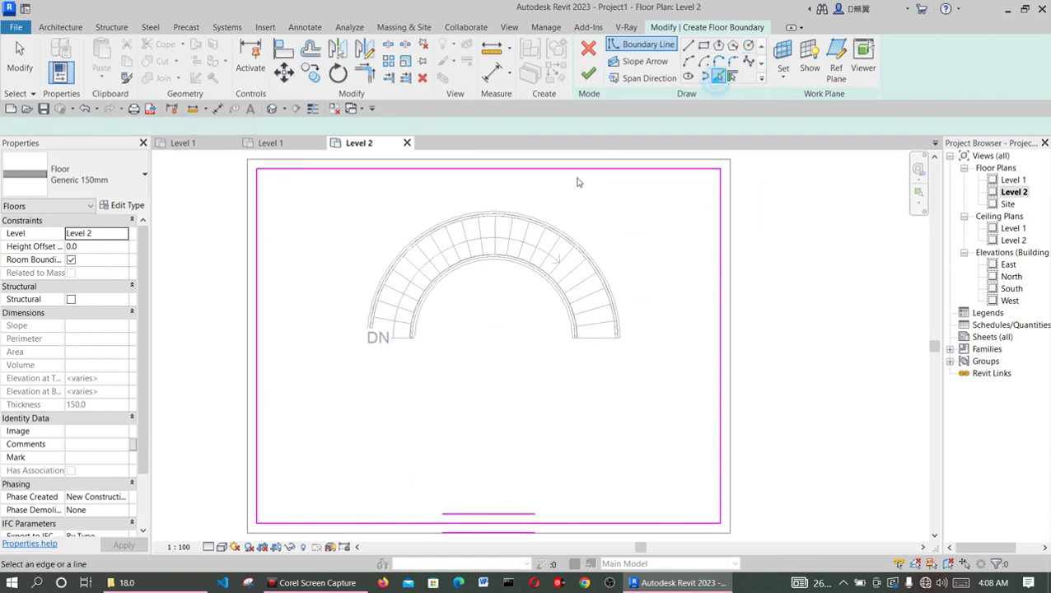
click(535, 218)
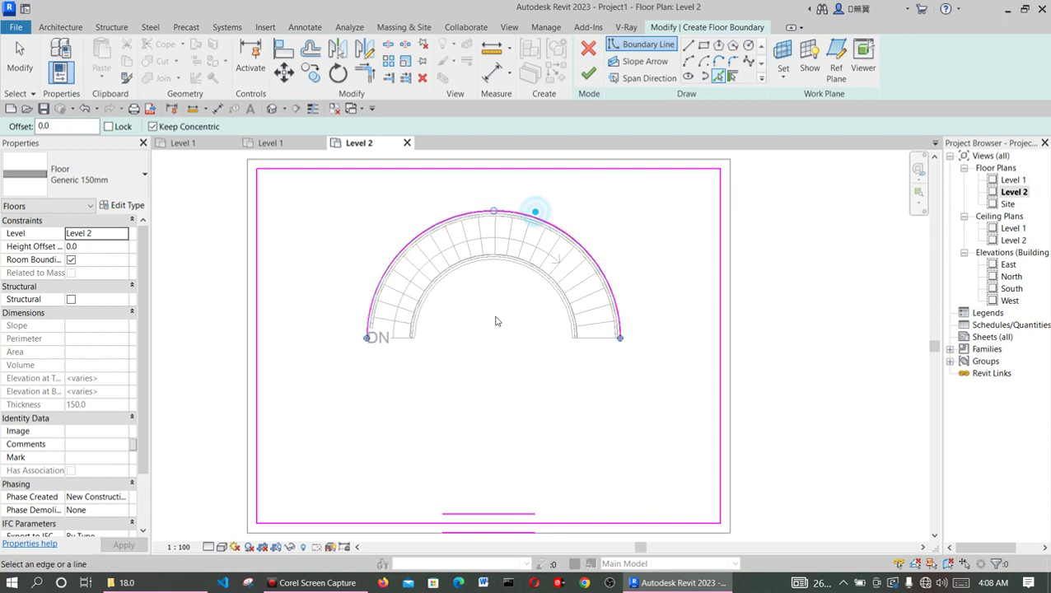
click(483, 267)
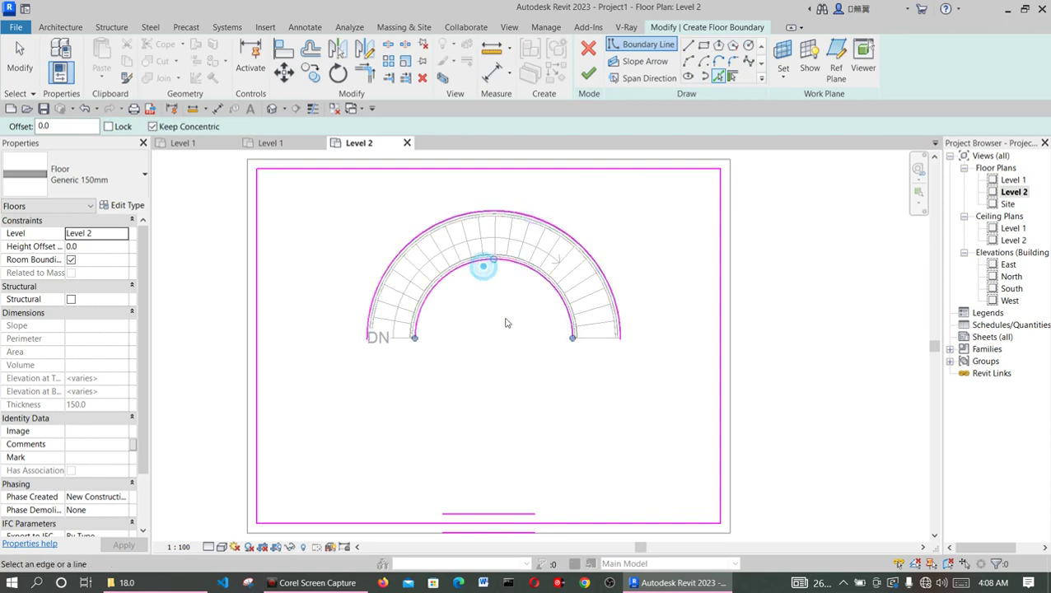
click(598, 340)
click(403, 344)
click(367, 72)
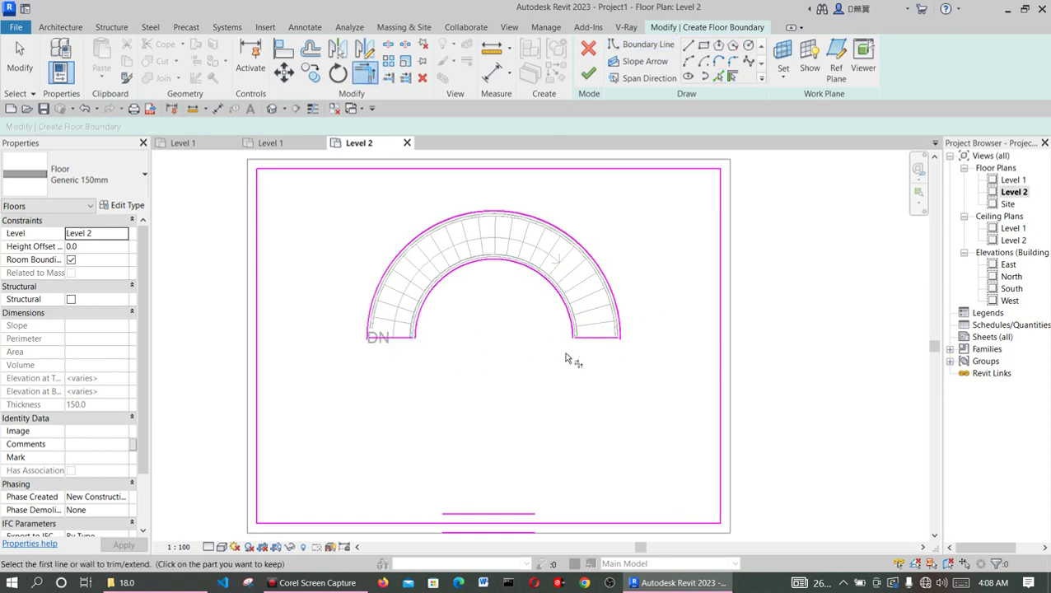
Step: Trim the stair end lines to the inner and outer arcs to close the opening
scroll(577, 344, up, 2)
click(618, 330)
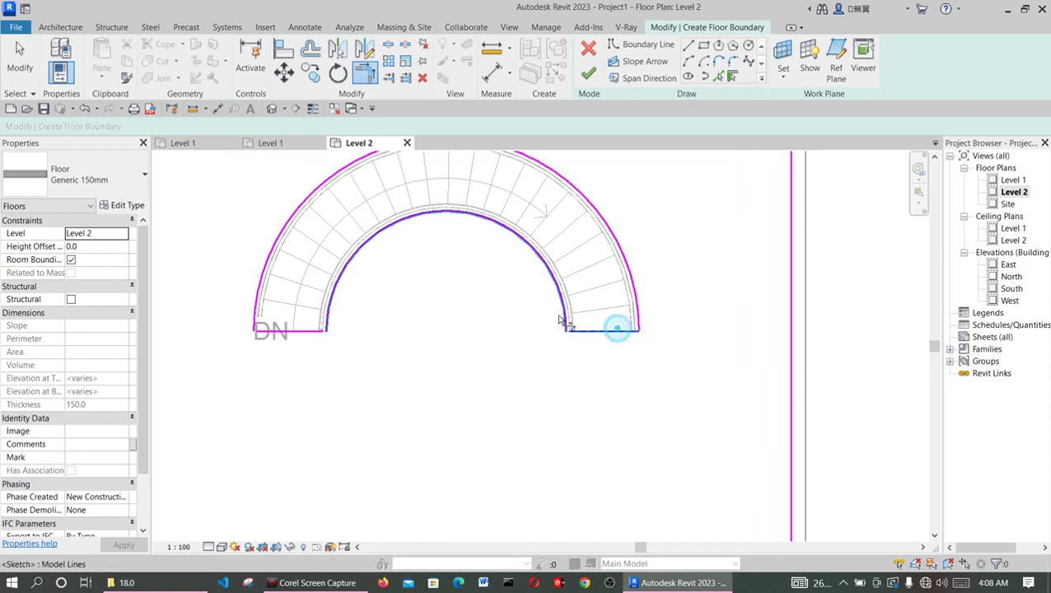
click(309, 331)
click(330, 310)
click(282, 332)
click(295, 332)
click(262, 298)
Step: Finish the Level 2 floor and open the Level 1 floor plan
click(588, 73)
scroll(638, 261, down, 2)
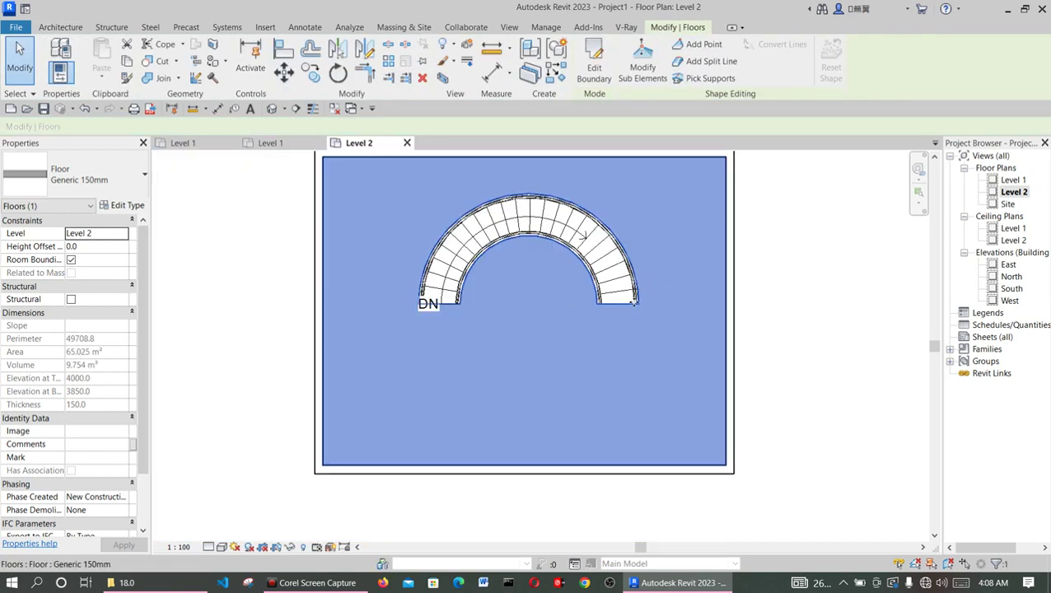
scroll(528, 270, up, 2)
click(494, 298)
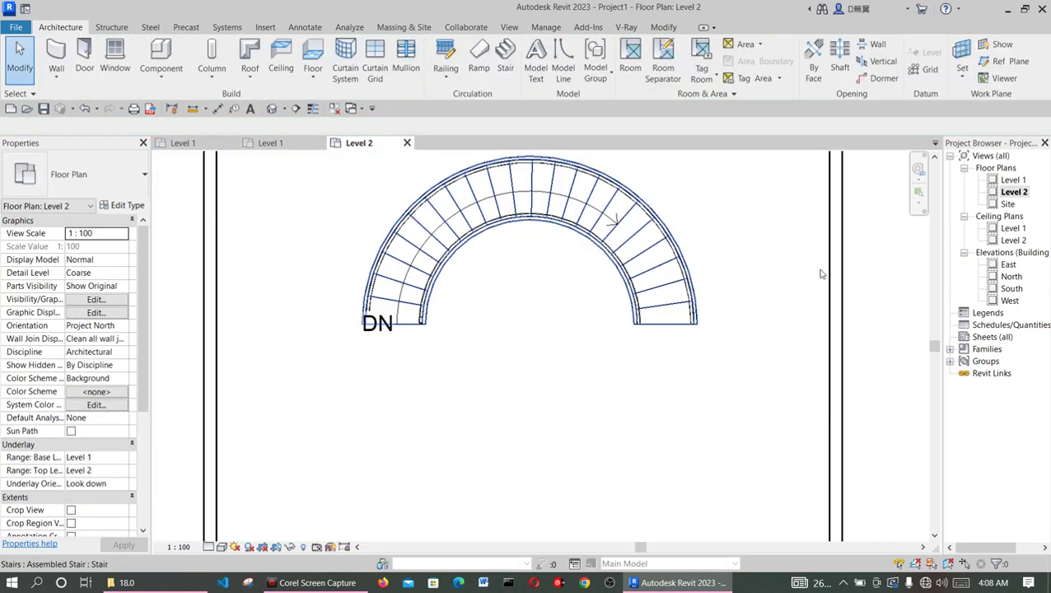
scroll(923, 212, down, 2)
double_click(1014, 179)
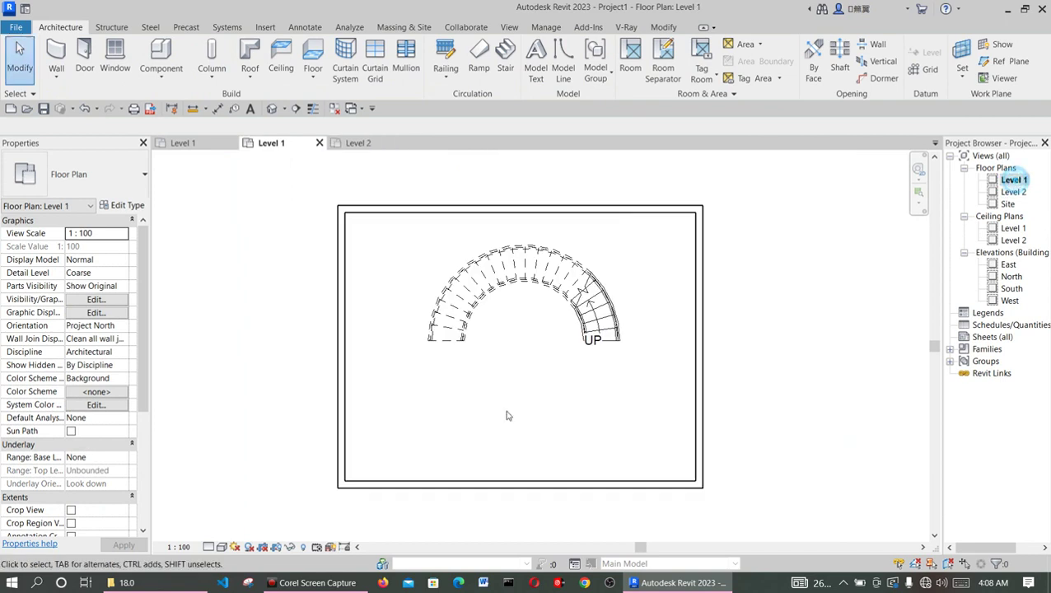
scroll(512, 509, down, 2)
Step: Create a 78.780 m² Level 1 architectural floor with a rectangle spanning the room walls
click(517, 466)
scroll(519, 467, up, 2)
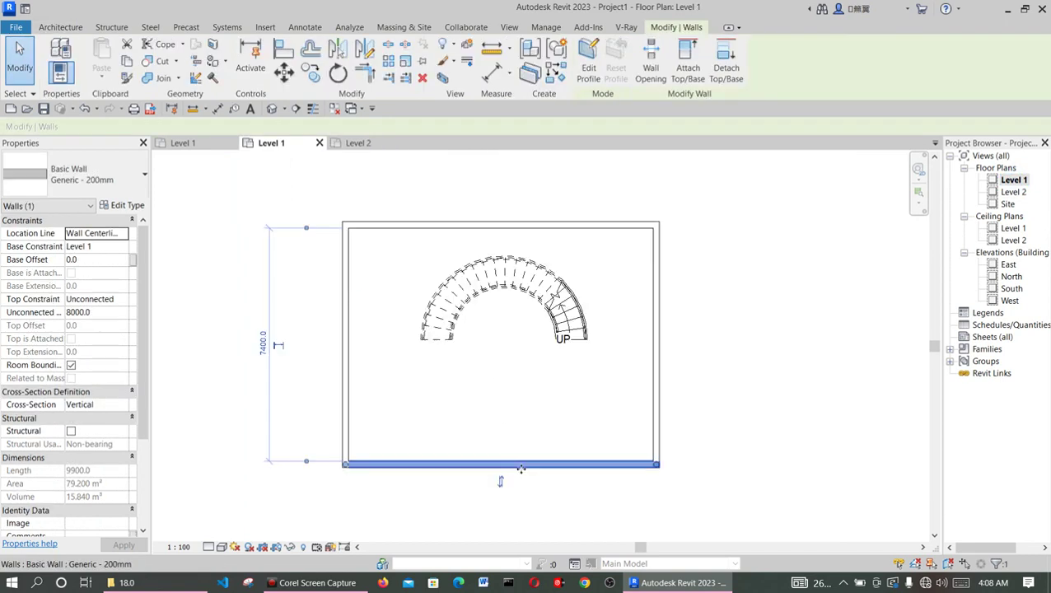
click(711, 363)
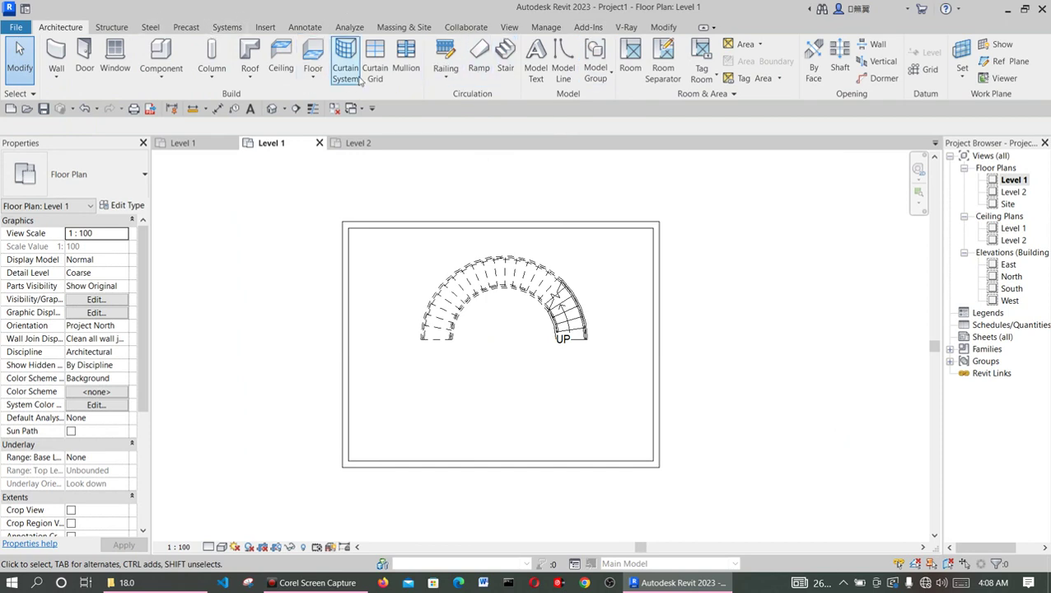
click(314, 78)
click(356, 100)
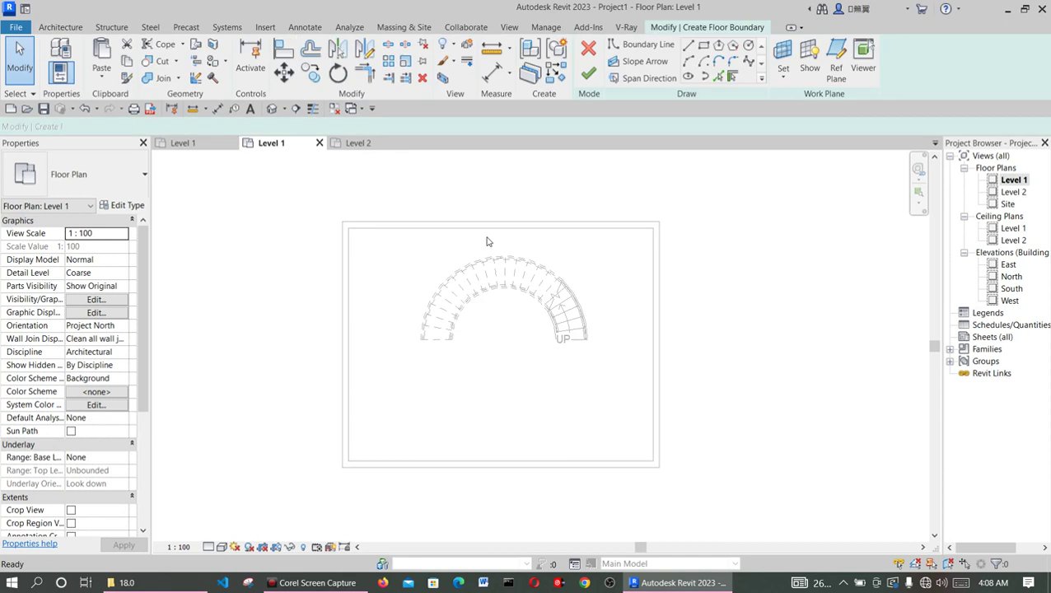
click(703, 45)
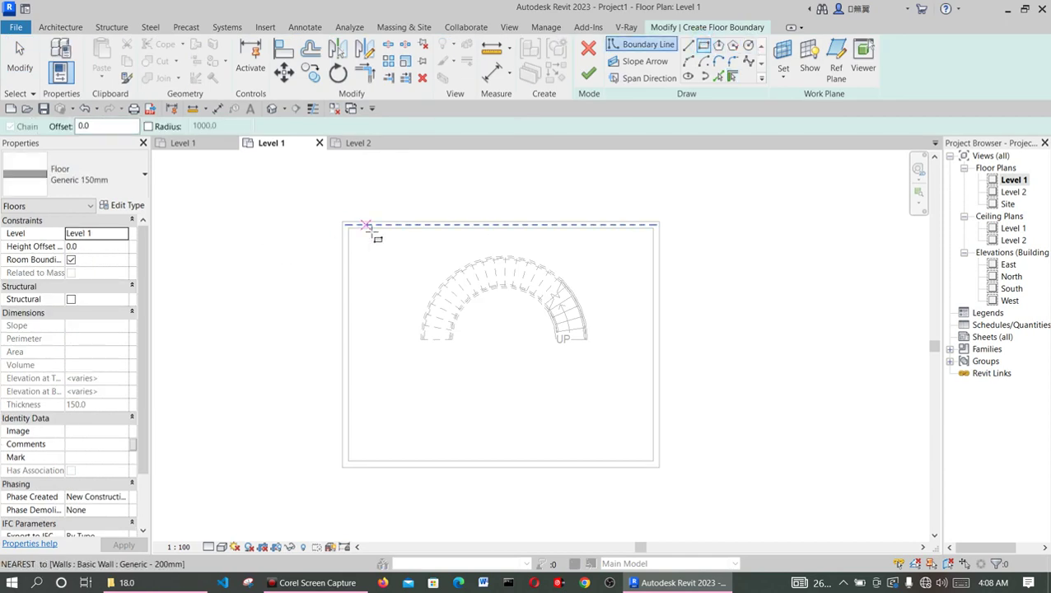
click(342, 221)
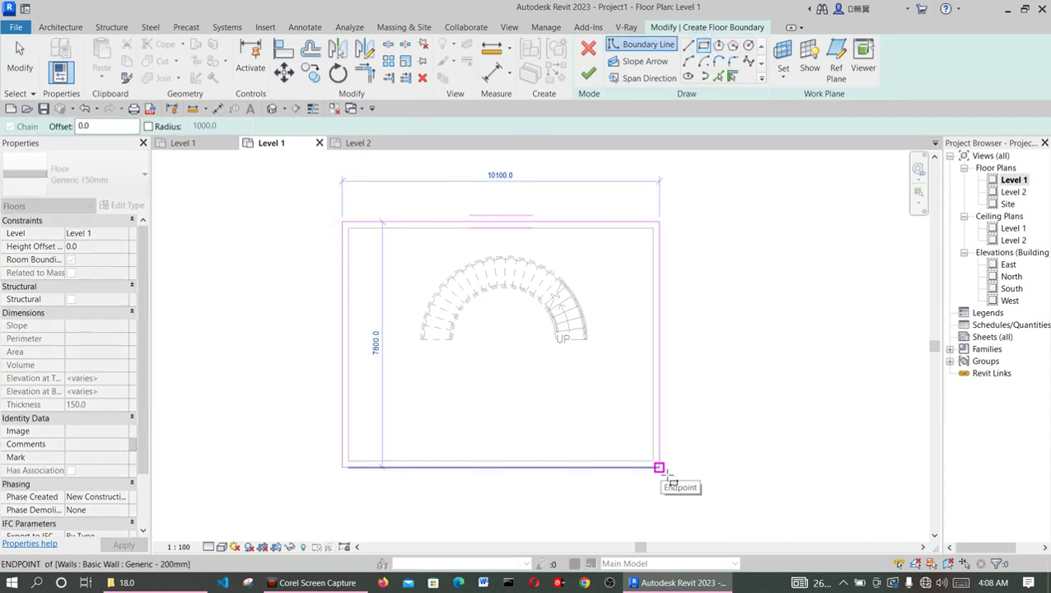
click(660, 468)
click(588, 76)
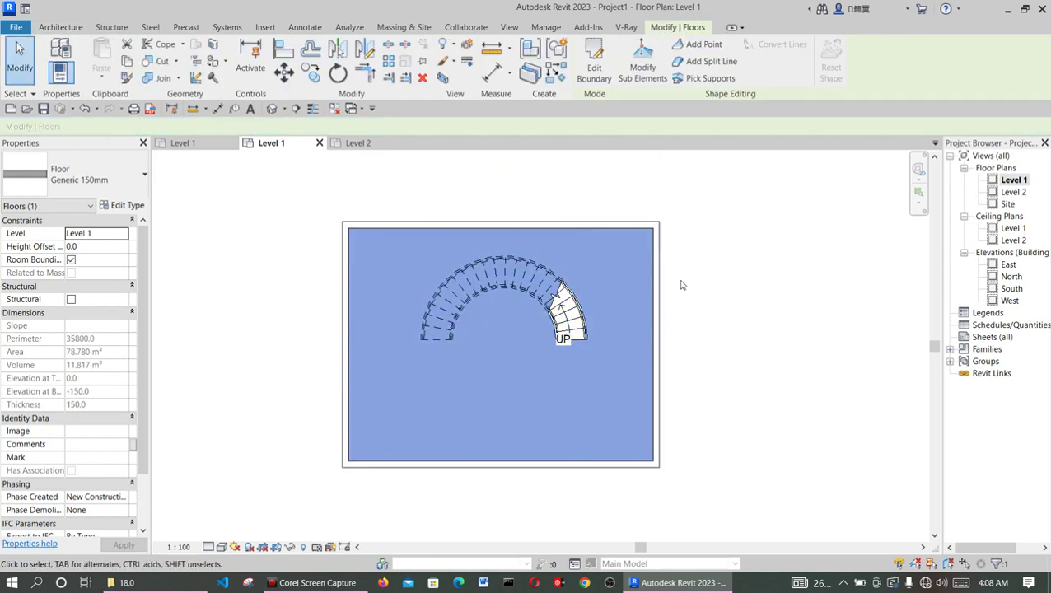
click(733, 334)
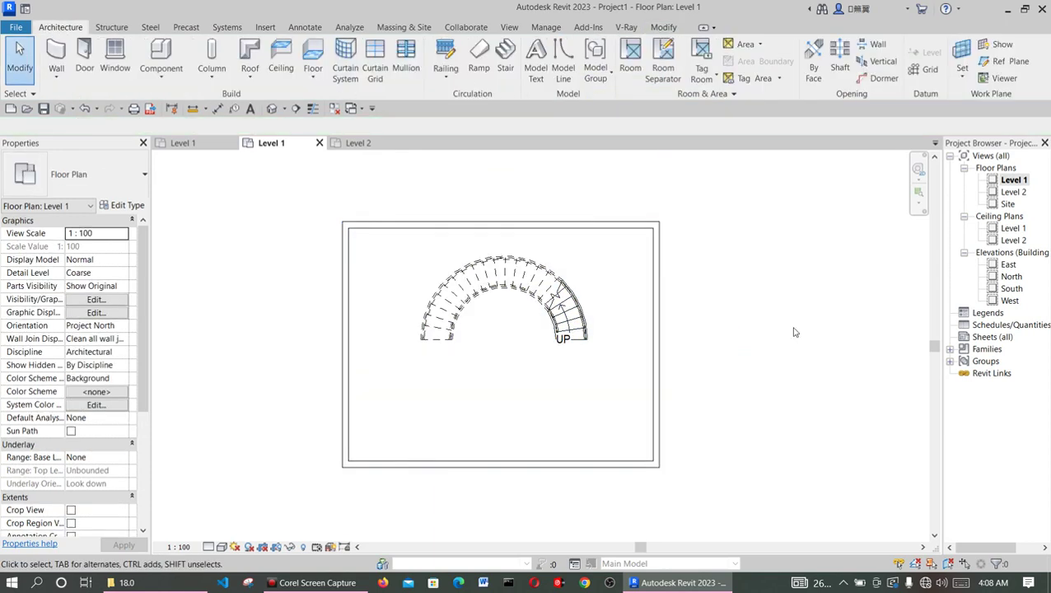
click(565, 466)
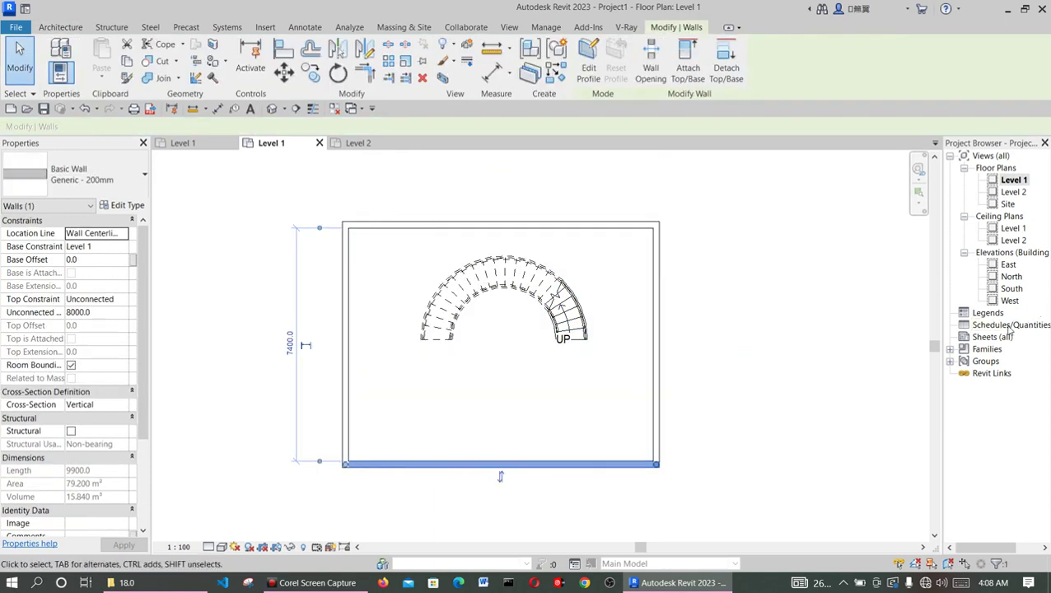
click(848, 369)
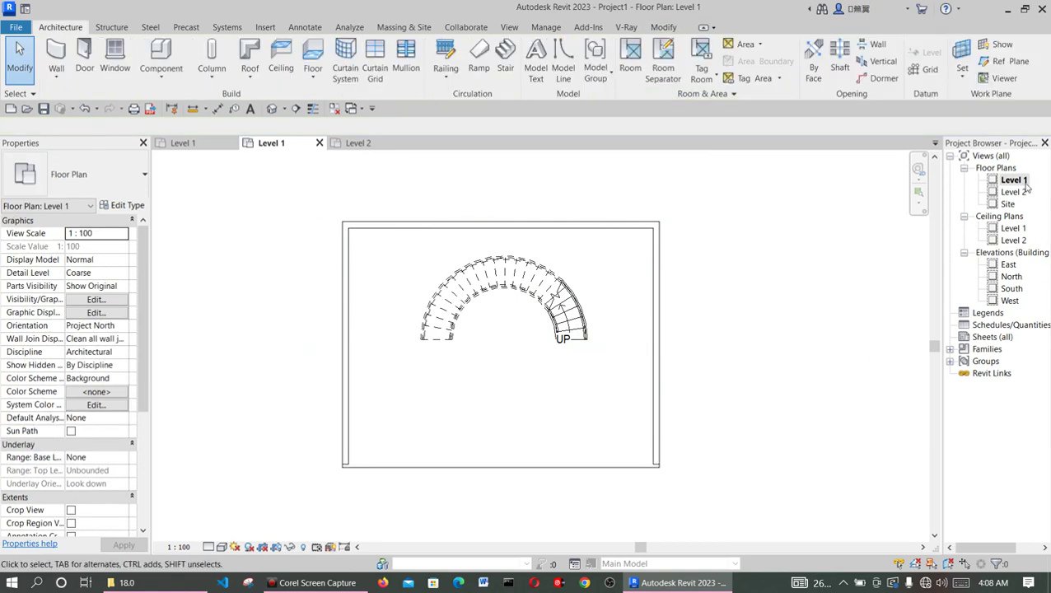
Step: In the South elevation, change both stair railings to the 900mm Pipe type
double_click(1011, 289)
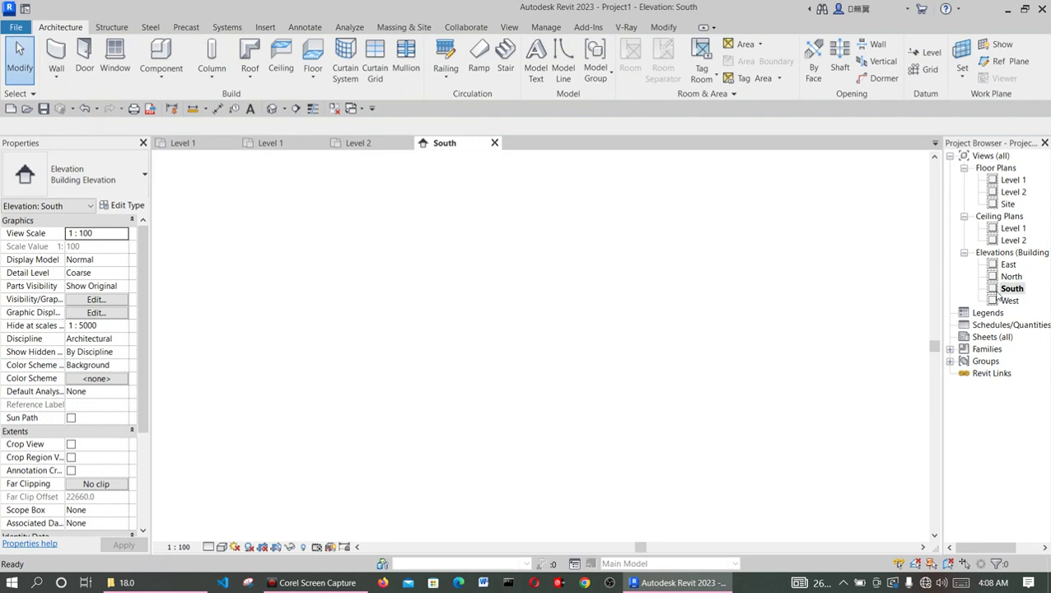
scroll(522, 387, up, 2)
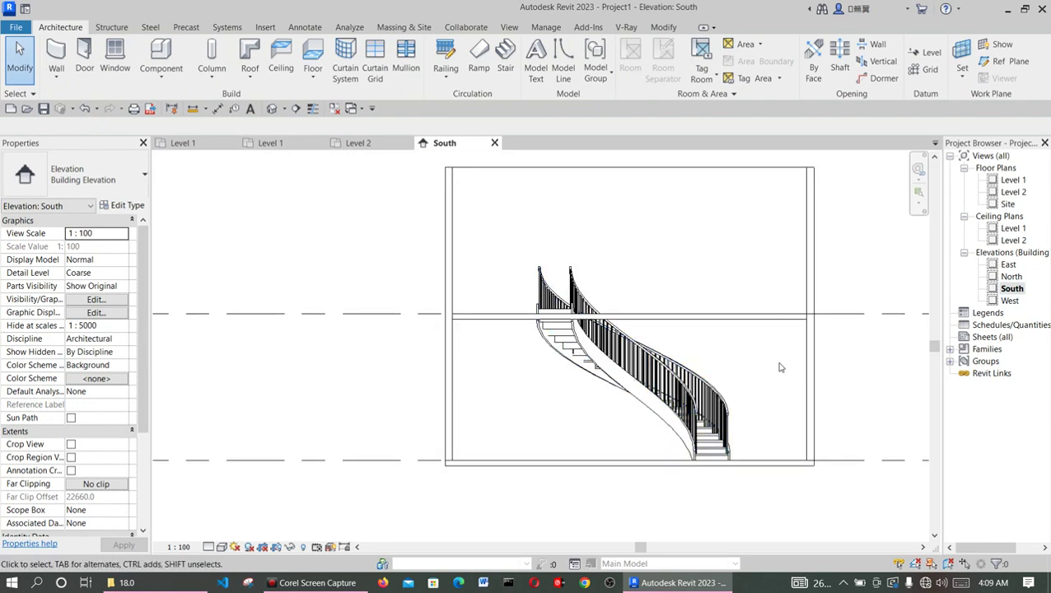
scroll(741, 415, up, 1)
scroll(741, 414, down, 1)
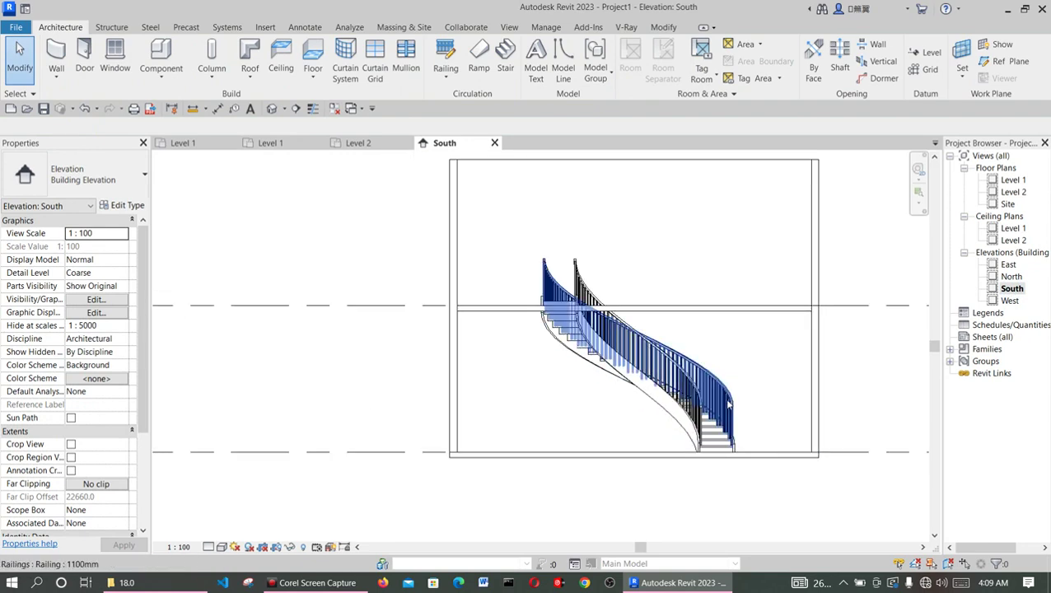
click(724, 400)
ctrl+click(700, 426)
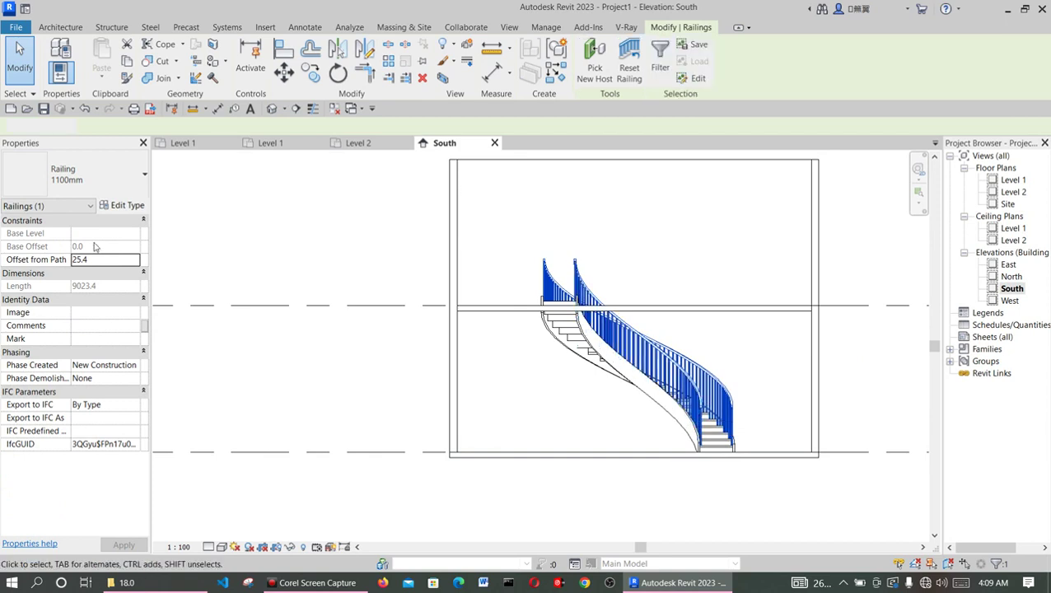
click(89, 173)
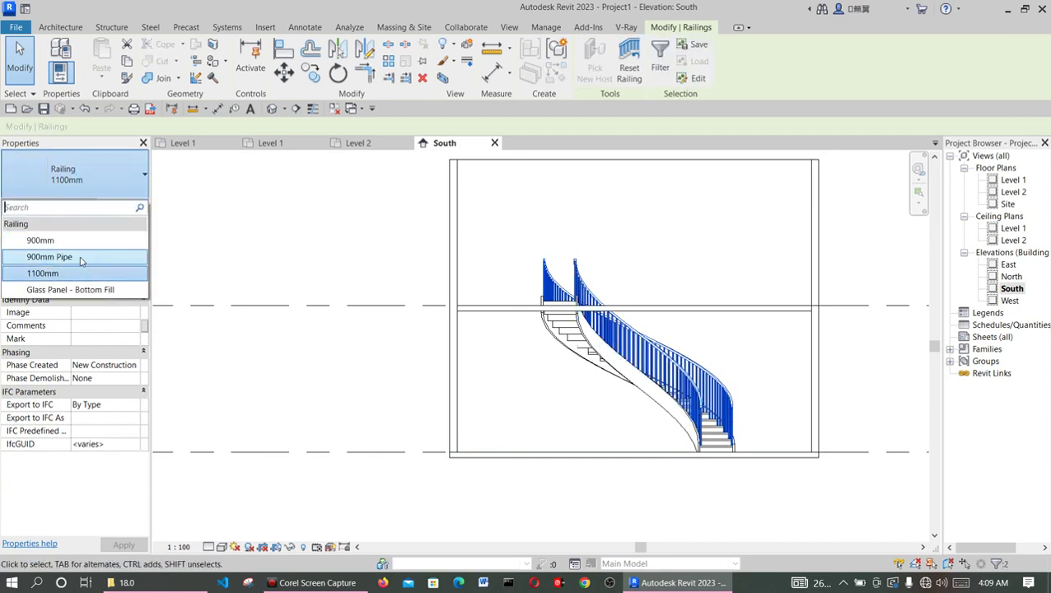
click(80, 259)
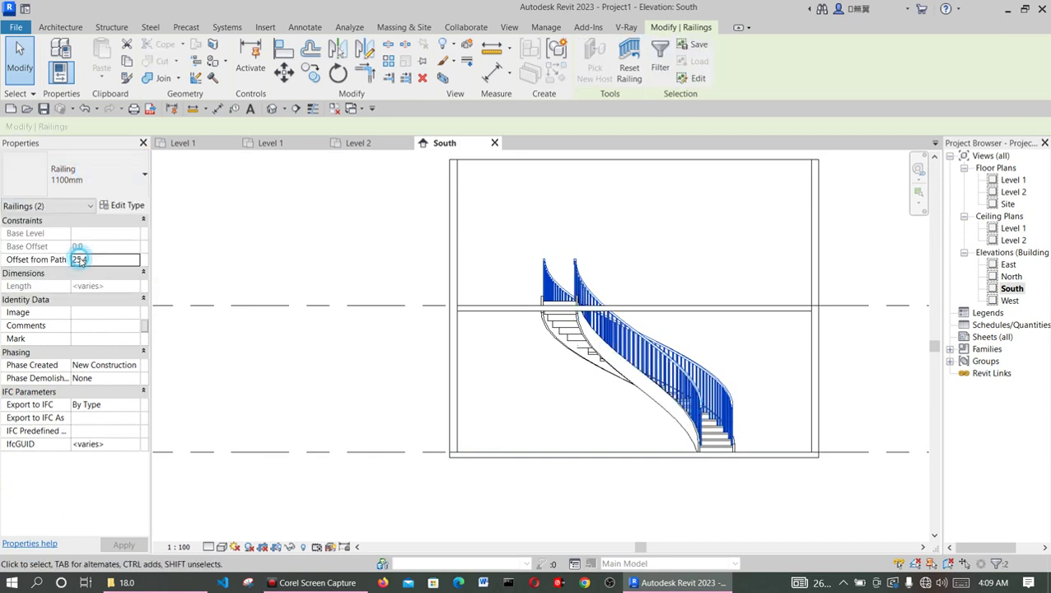
click(677, 276)
Step: Change the stair to the Monolithic Stair type and reopen the Level 1 plan
scroll(708, 394, up, 2)
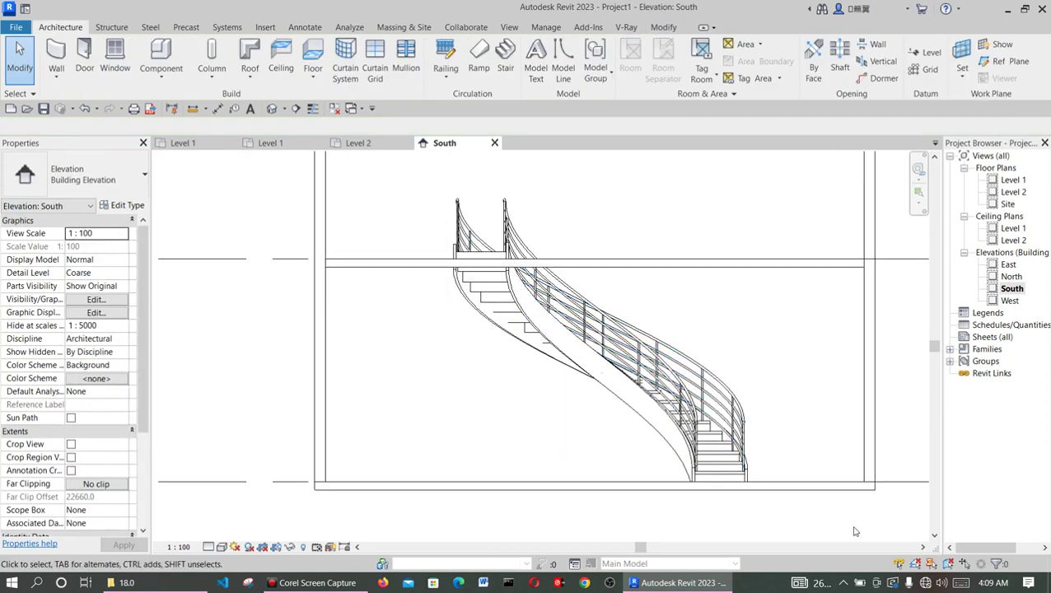
click(706, 459)
click(107, 175)
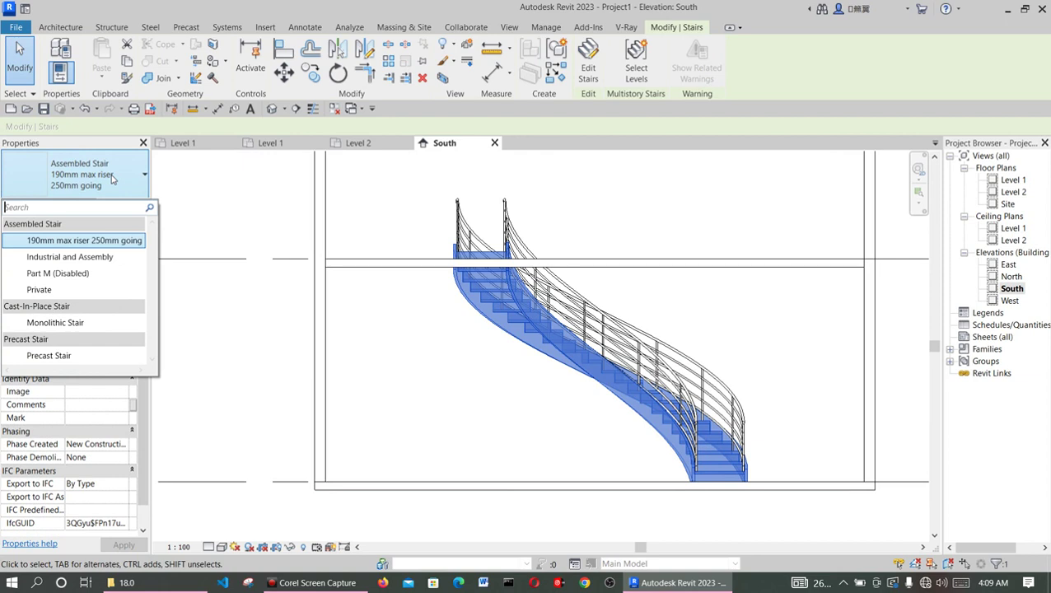
click(66, 322)
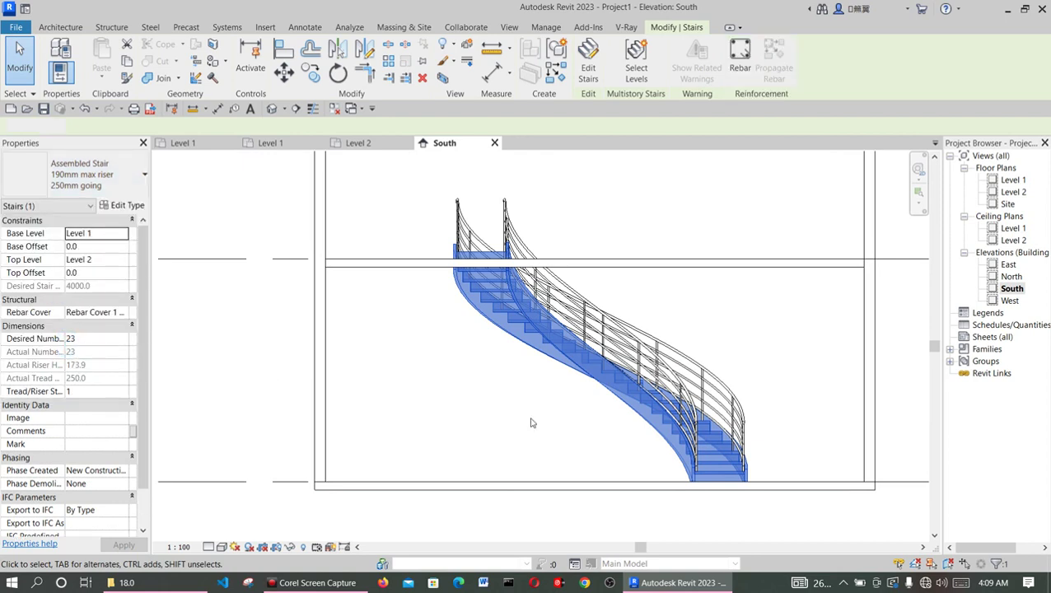
click(531, 421)
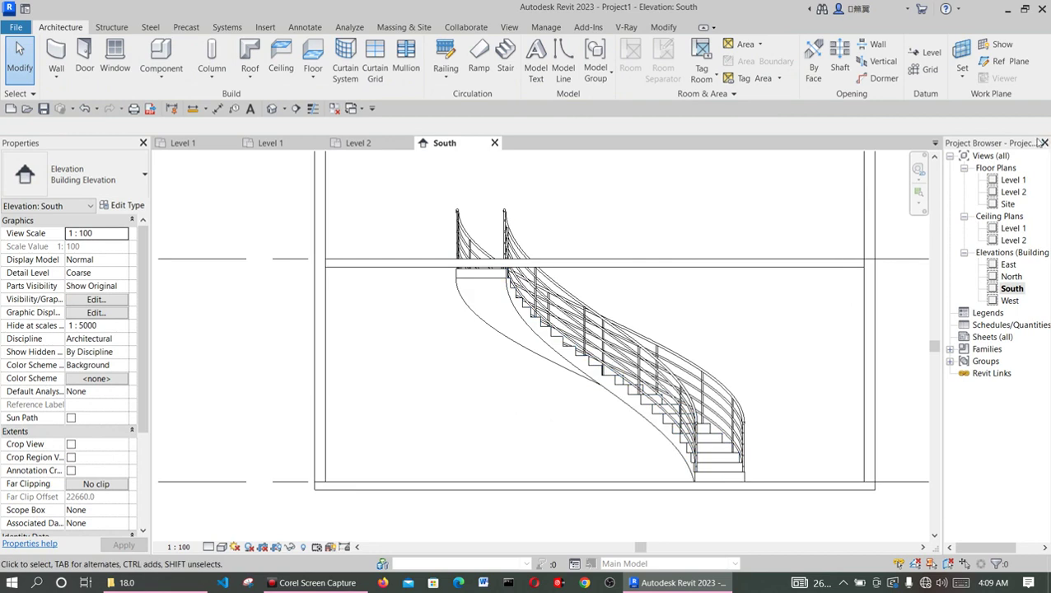
double_click(1011, 180)
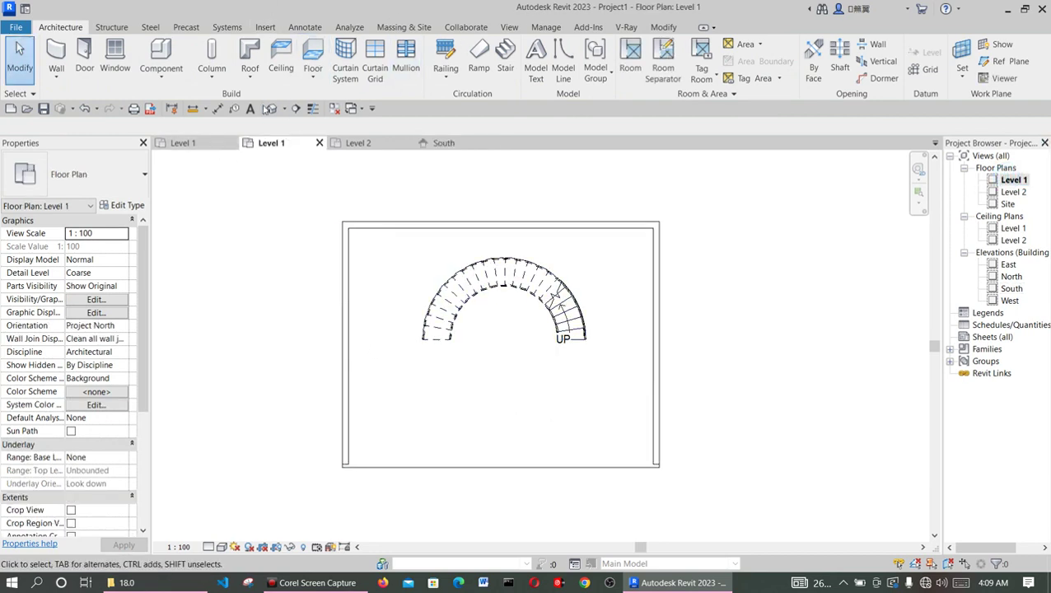
Step: Place a camera in the lower room aimed at the stair, widening its crop left, right and up
click(284, 109)
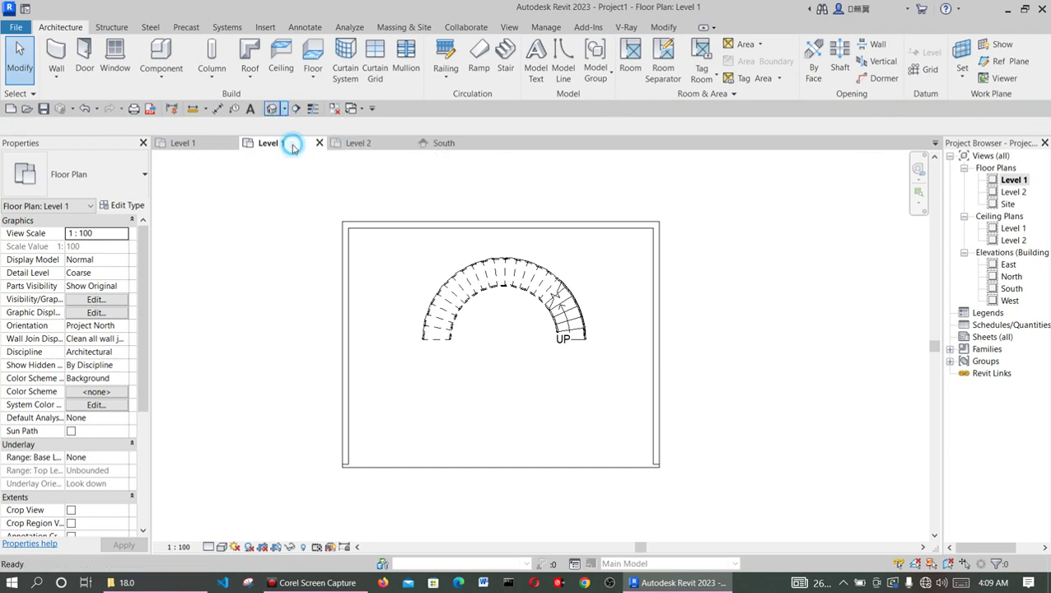
click(288, 142)
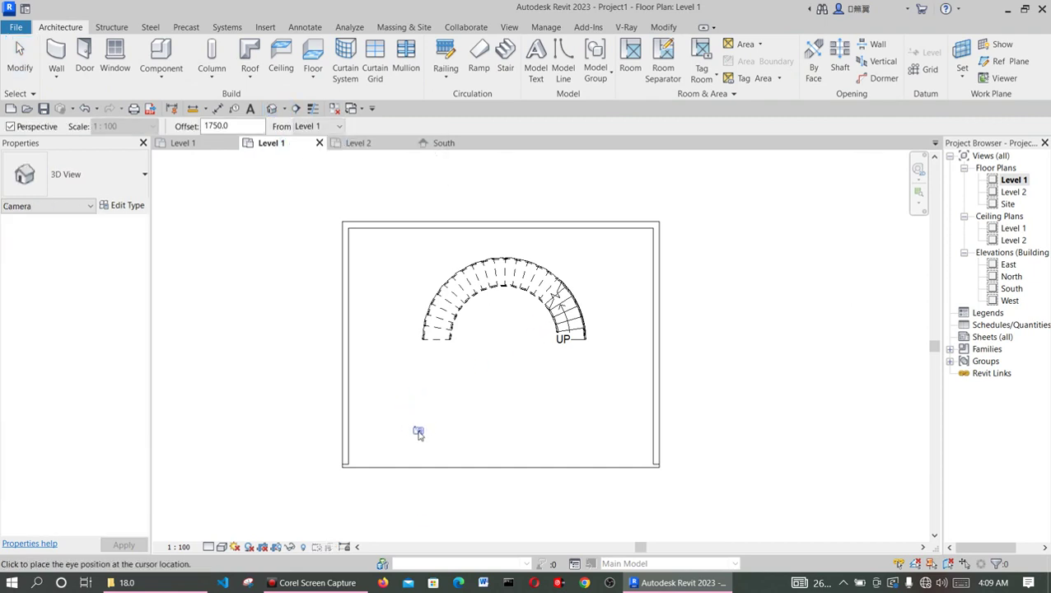
click(614, 427)
click(445, 214)
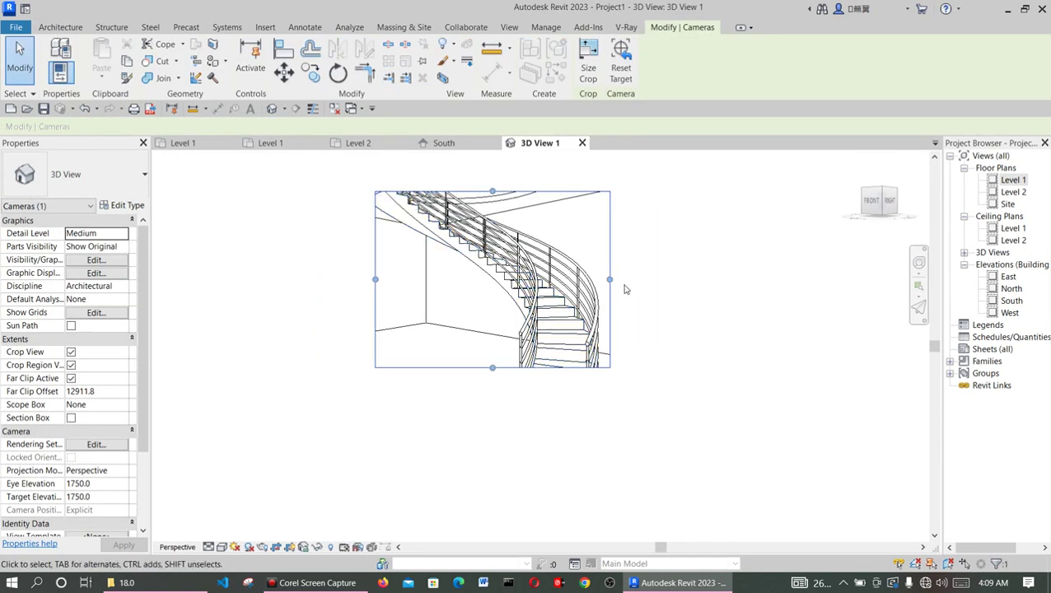
drag(611, 280, 699, 280)
drag(375, 281, 317, 279)
drag(507, 190, 524, 153)
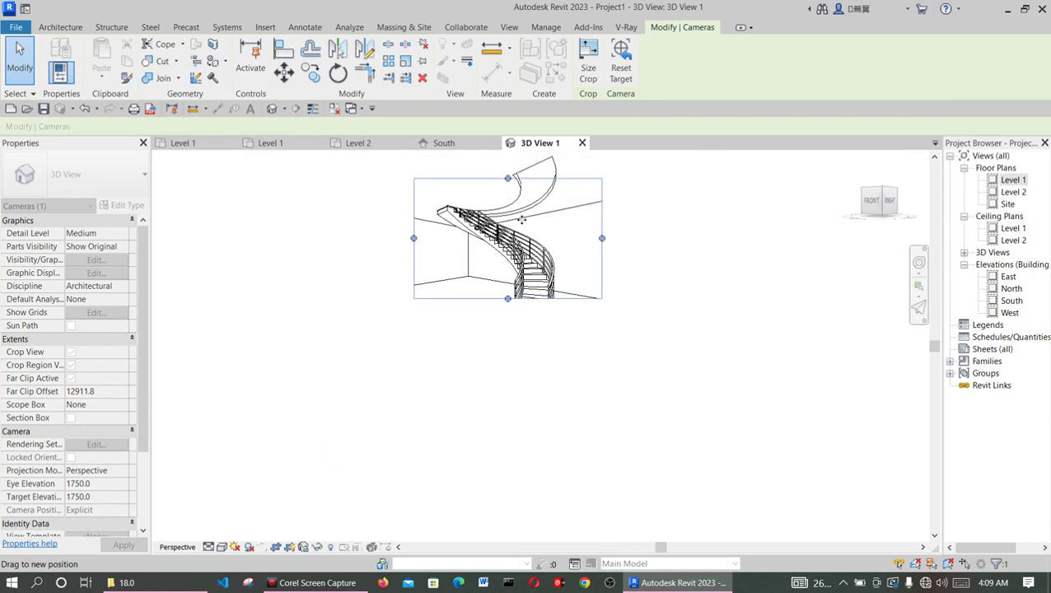
click(683, 216)
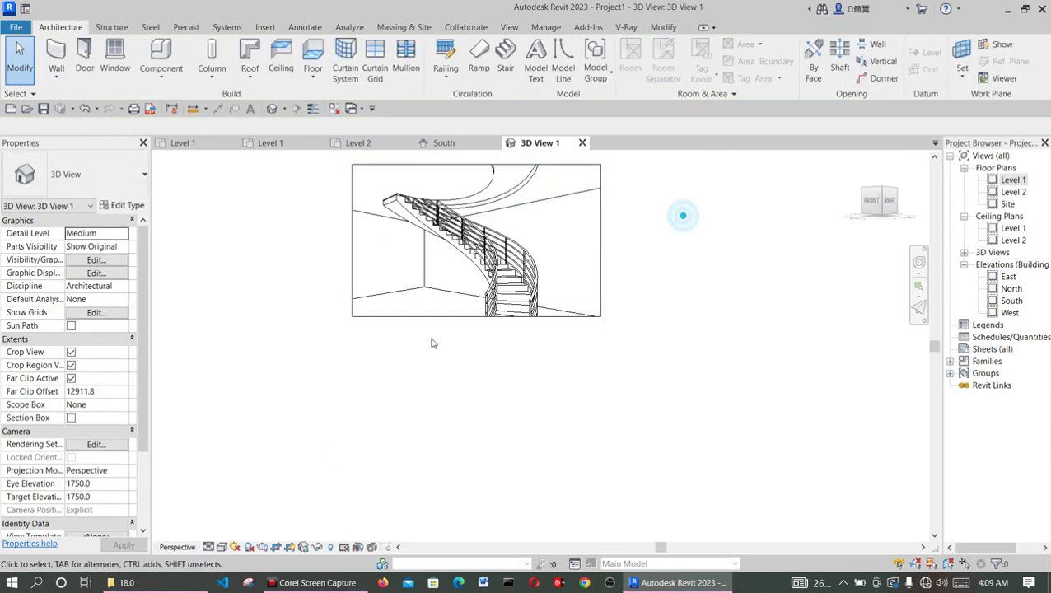
scroll(461, 330, up, 2)
scroll(425, 350, down, 2)
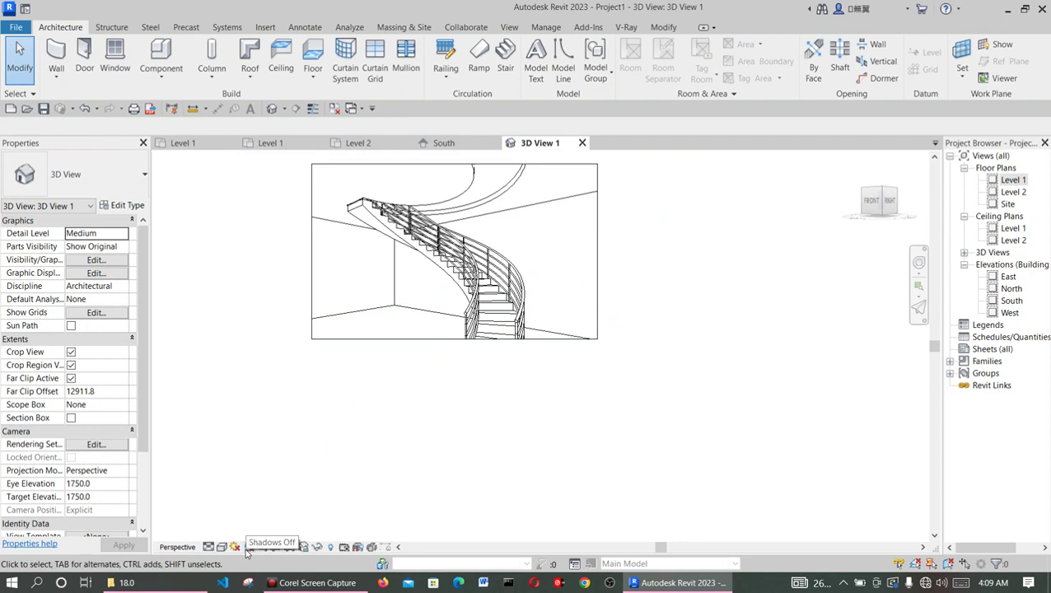
Step: Switch 3D View 1 to Shaded and zoom to fit
click(221, 547)
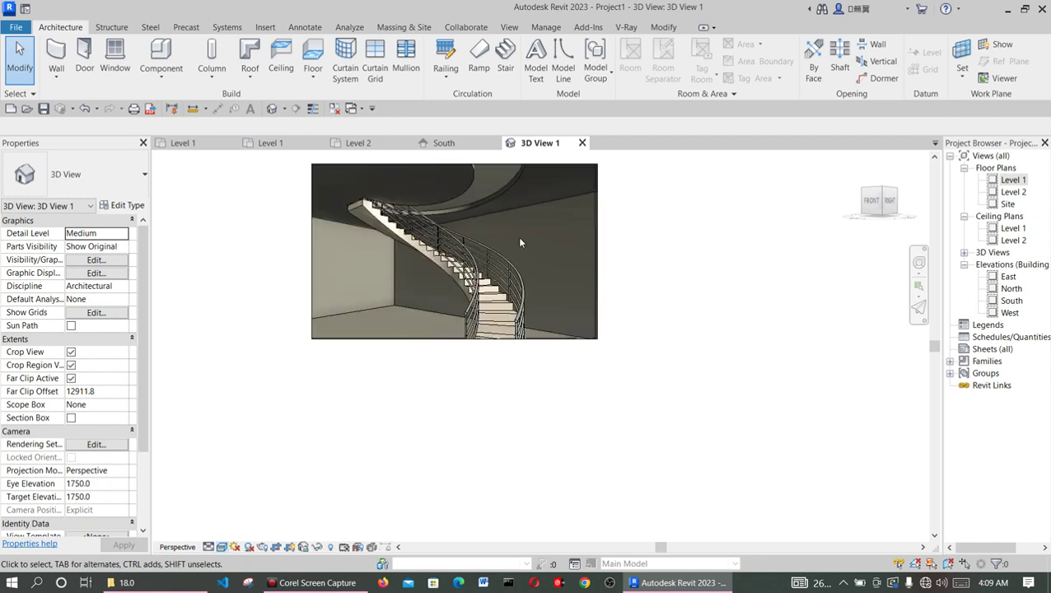
right_click(519, 239)
click(582, 401)
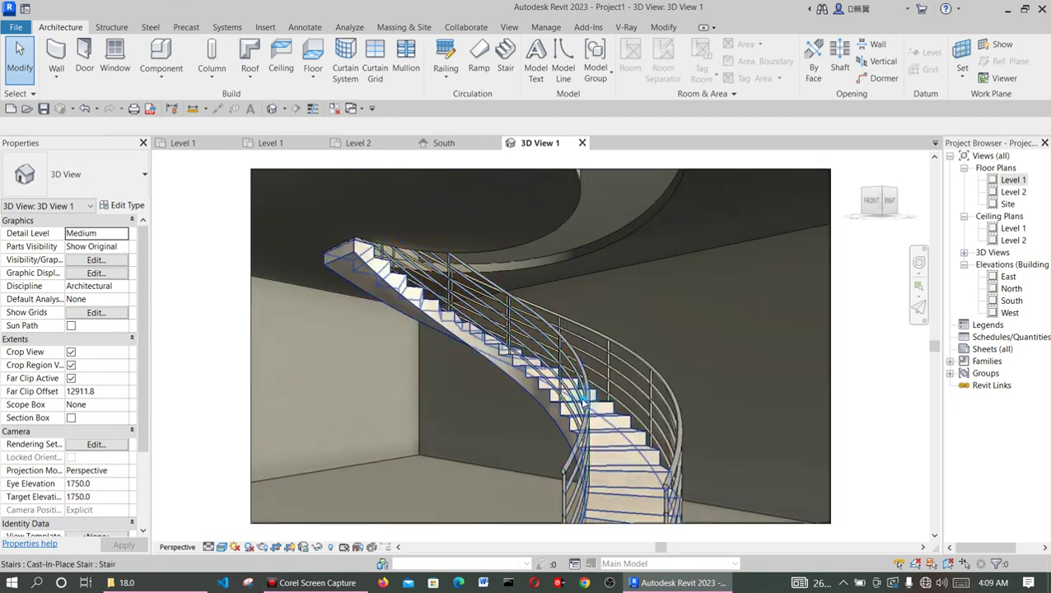
scroll(622, 326, down, 2)
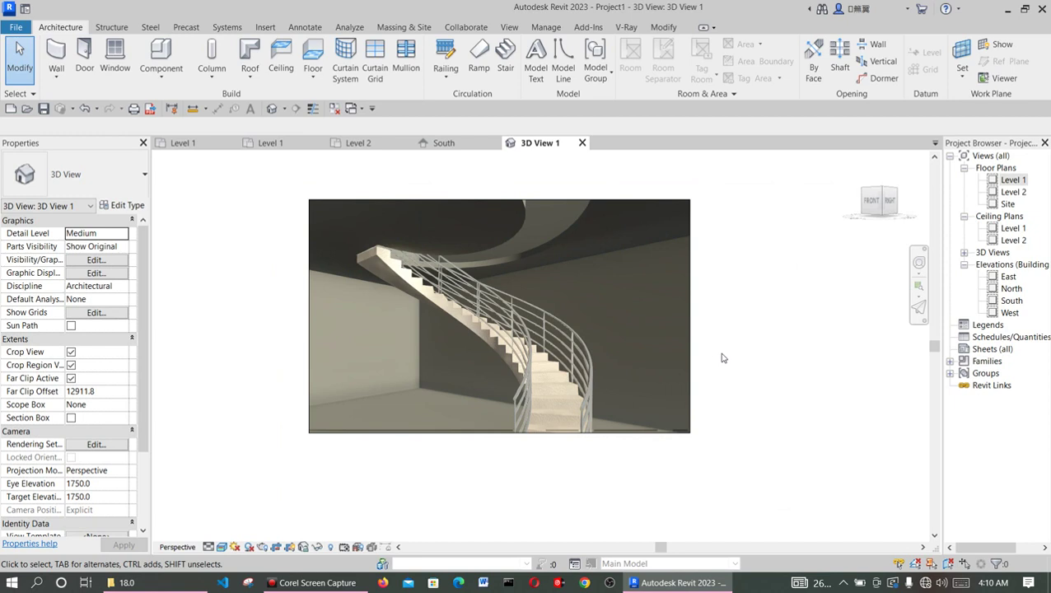
scroll(506, 332, up, 1)
scroll(506, 332, up, 1)
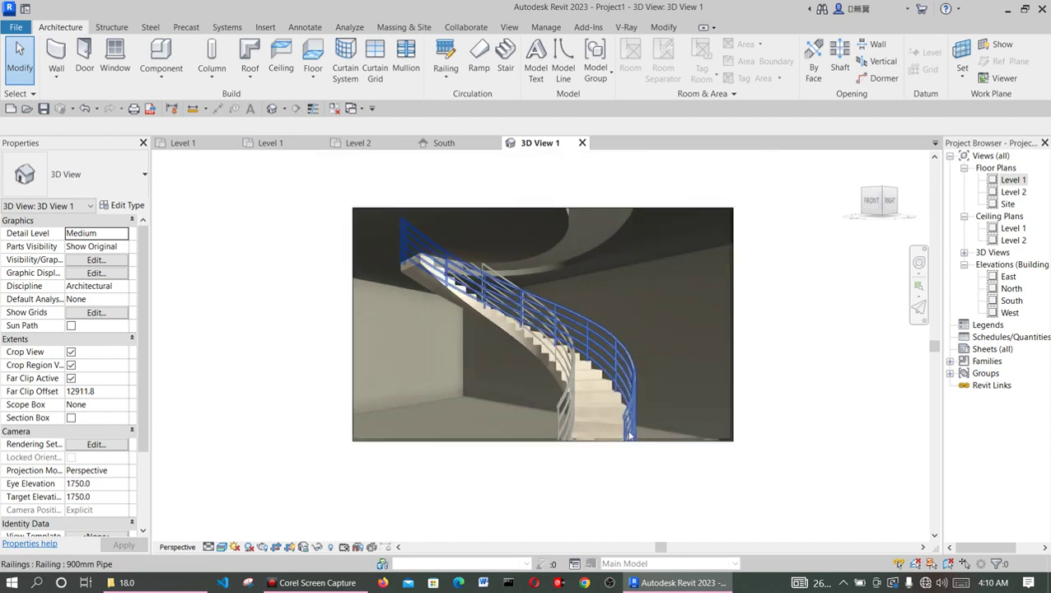
Step: Extend the camera crop region downward, left and right to show more floor and walls
drag(630, 488, 630, 444)
click(668, 443)
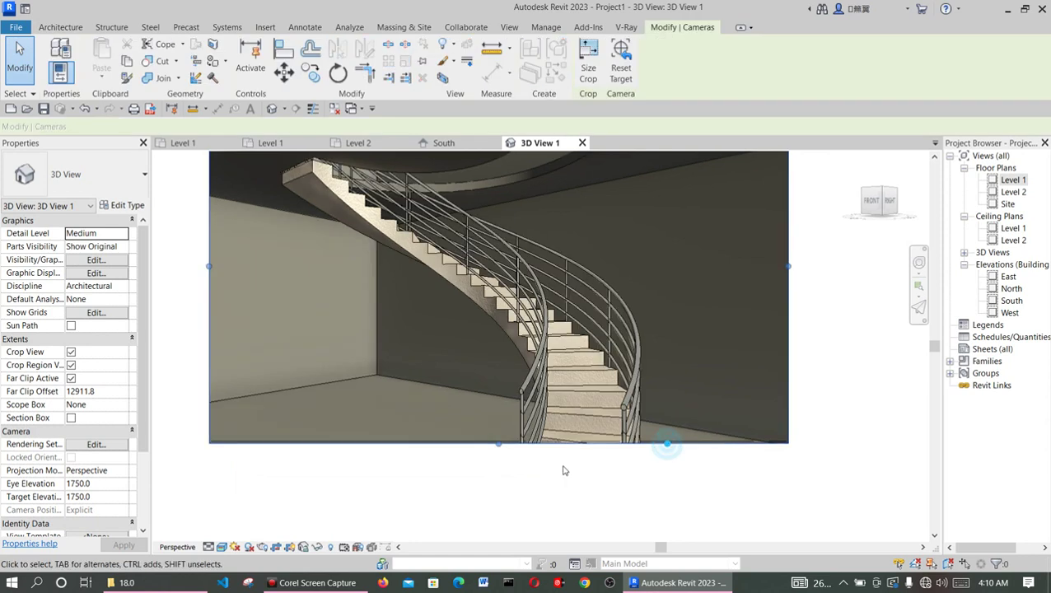
drag(498, 445, 506, 461)
drag(597, 449, 598, 451)
drag(498, 459, 498, 520)
scroll(483, 438, down, 3)
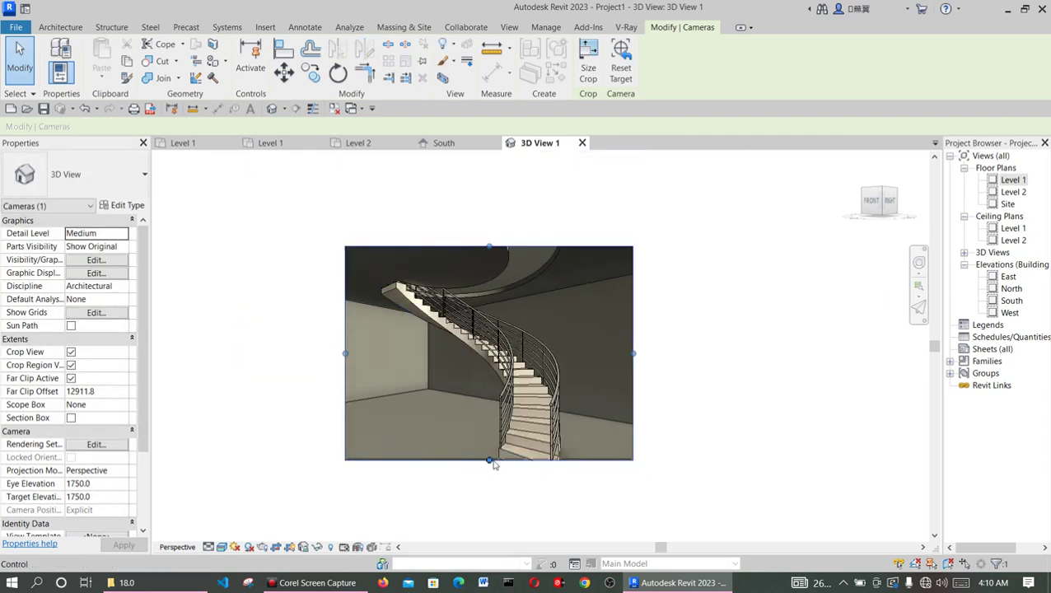
drag(490, 462, 490, 487)
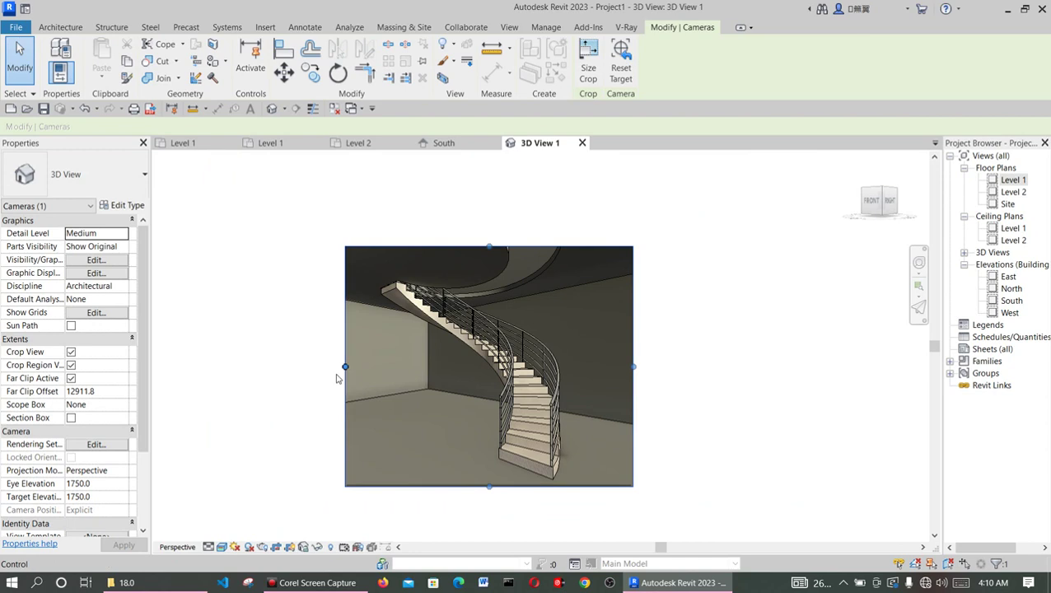
drag(343, 365, 254, 367)
drag(633, 369, 685, 375)
scroll(680, 387, down, 2)
click(474, 504)
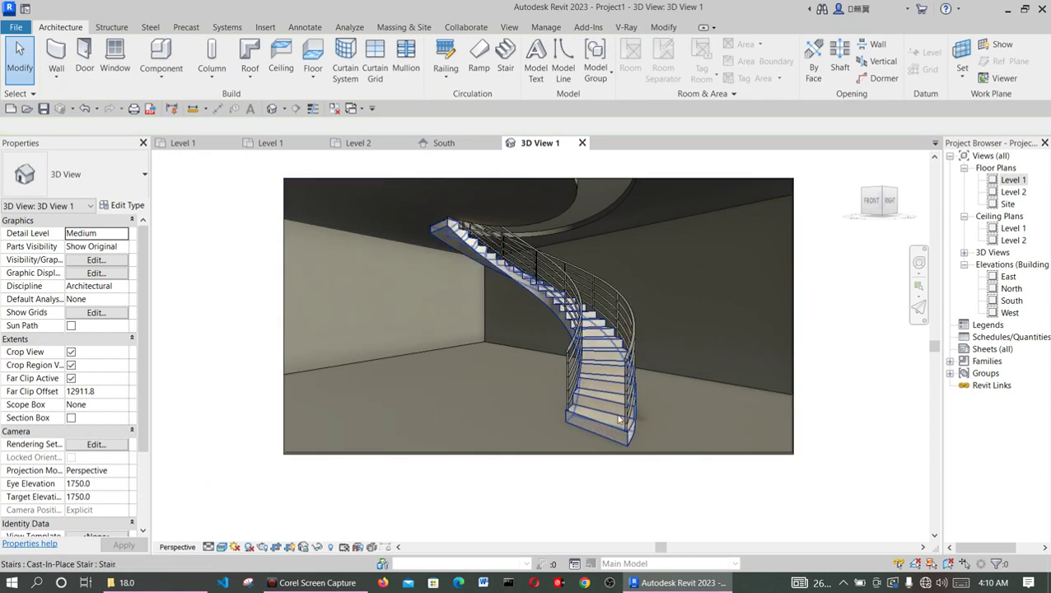
scroll(577, 433, up, 4)
scroll(587, 392, down, 3)
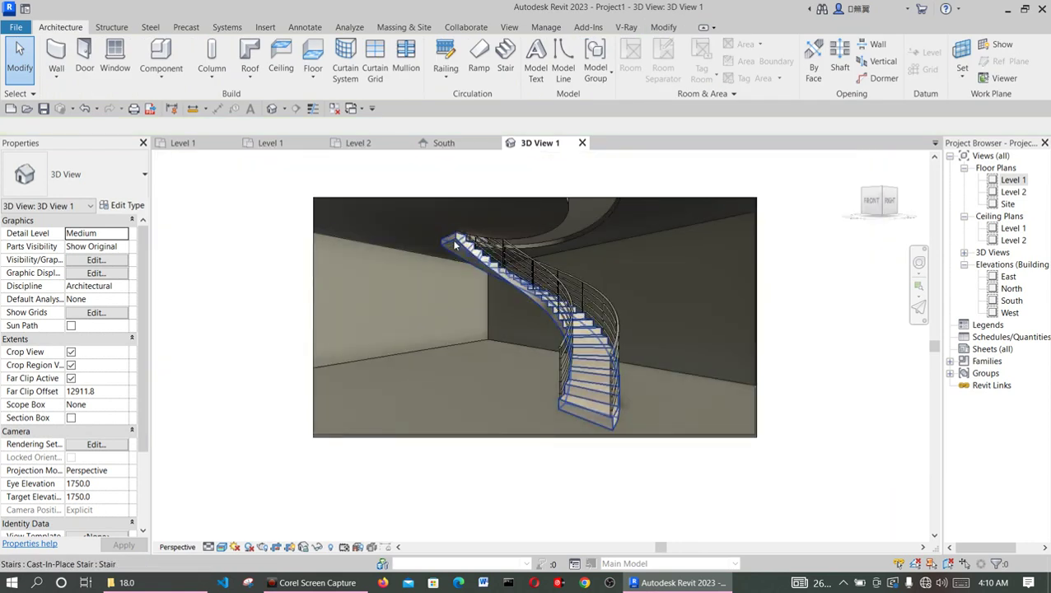
scroll(615, 358, up, 1)
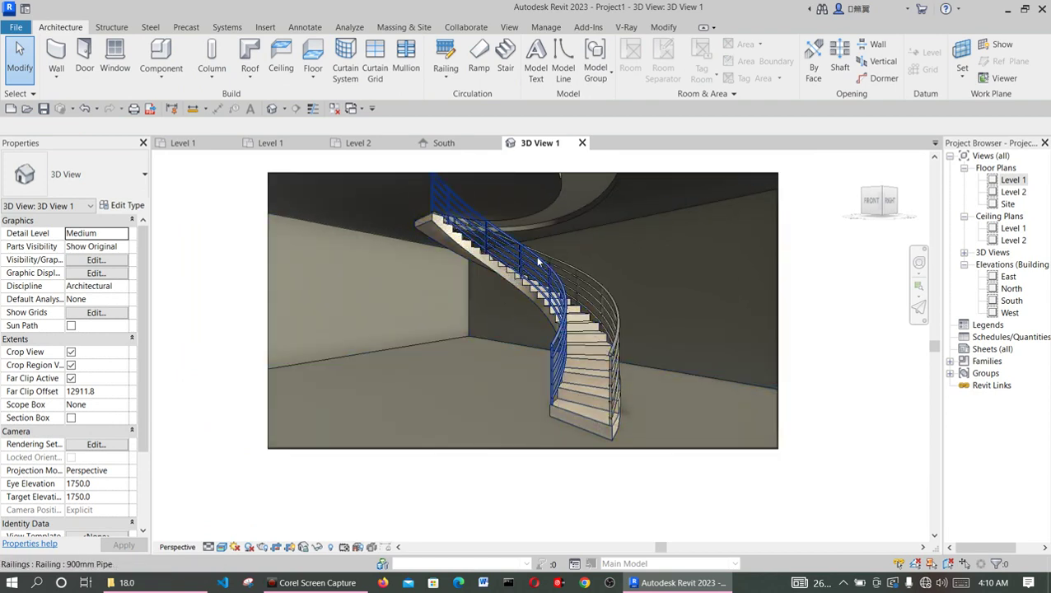
scroll(324, 411, down, 1)
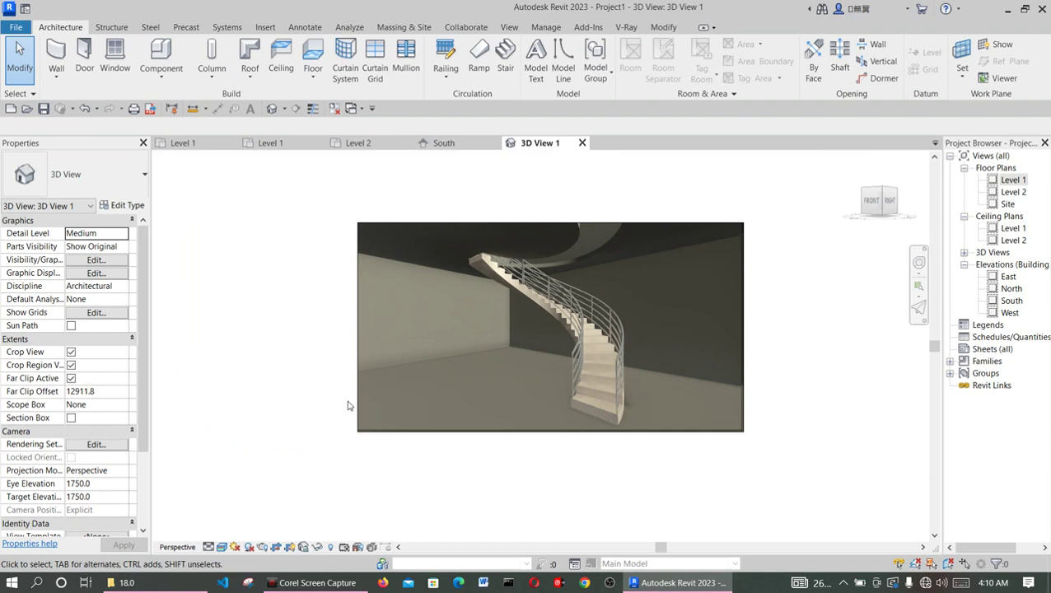